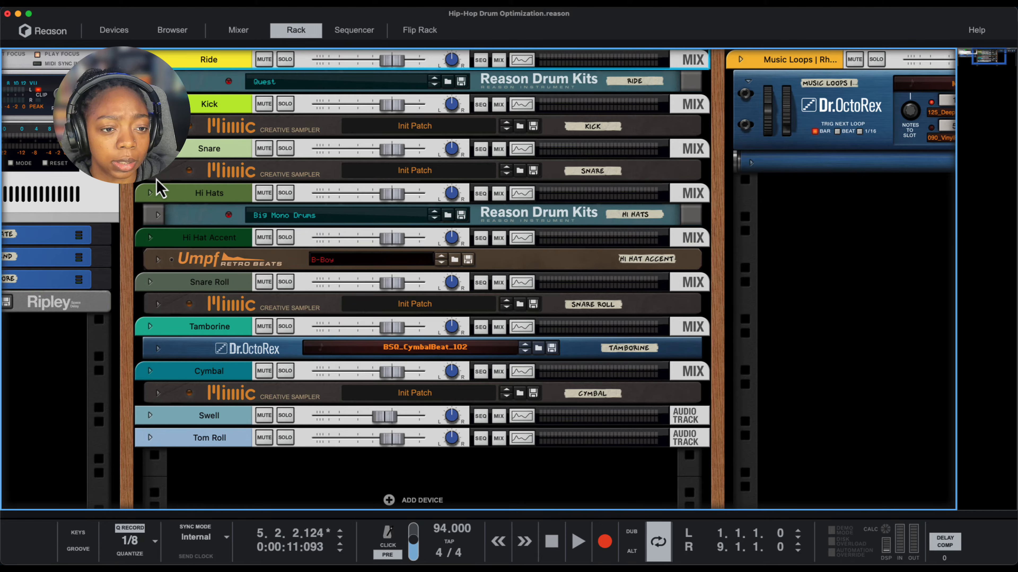
- Unfold the Snare channel's Mimic sampler to view its sample and settings, and fold it again
left_click(156, 177)
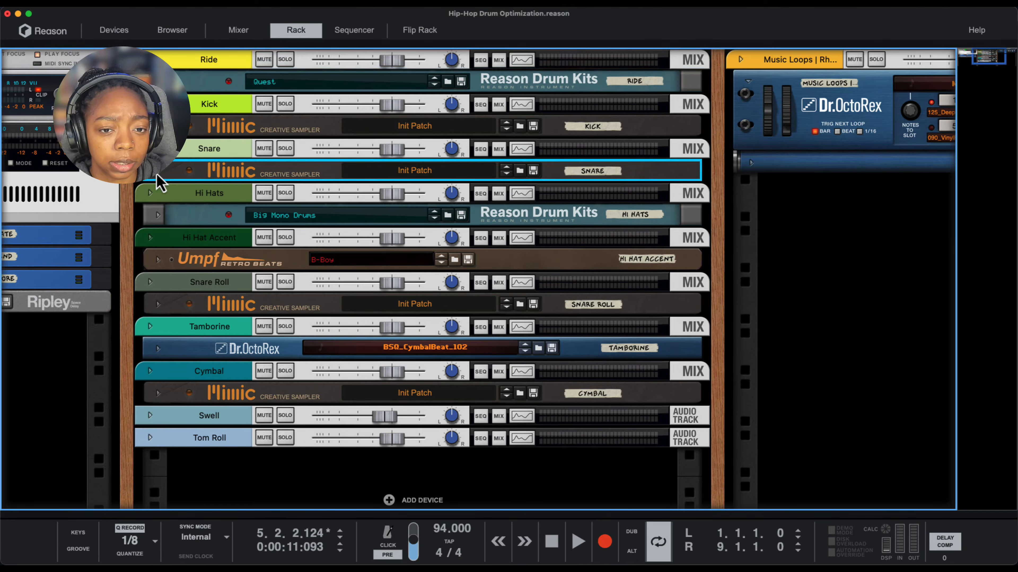
left_click(156, 175)
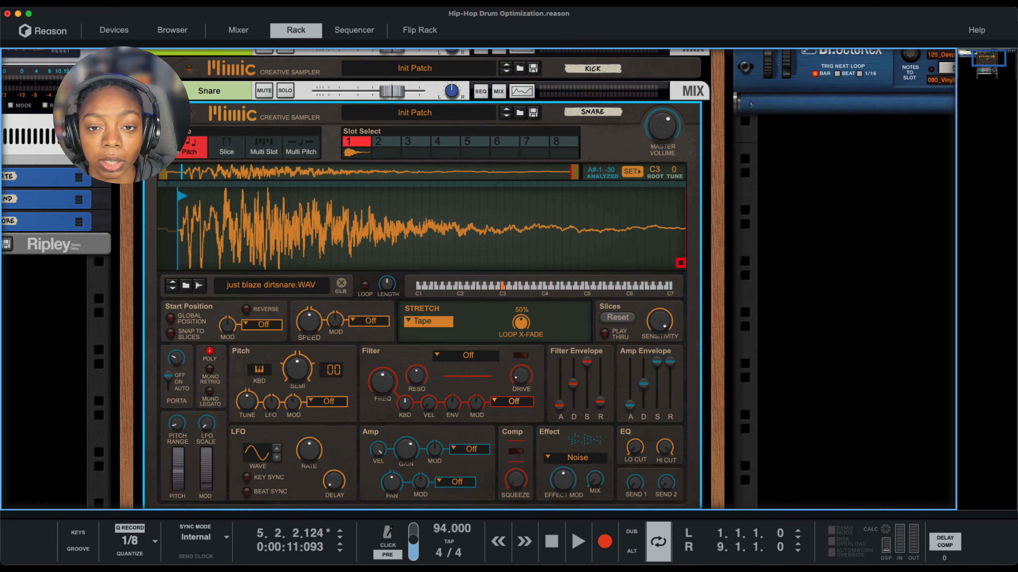
left_click(158, 113)
left_click(188, 431)
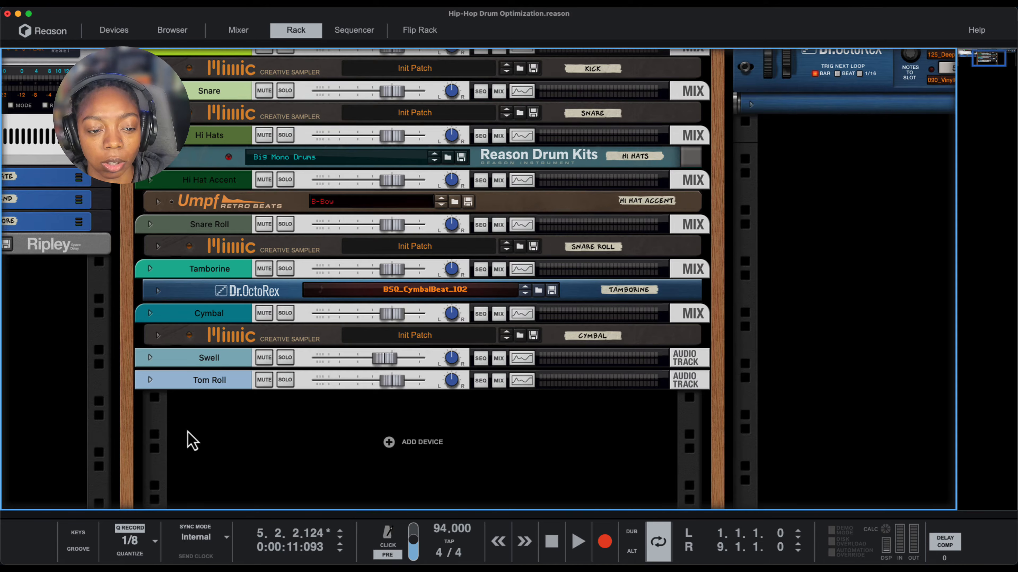
scroll(187, 424, "up", 1)
scroll(188, 424, "up", 3)
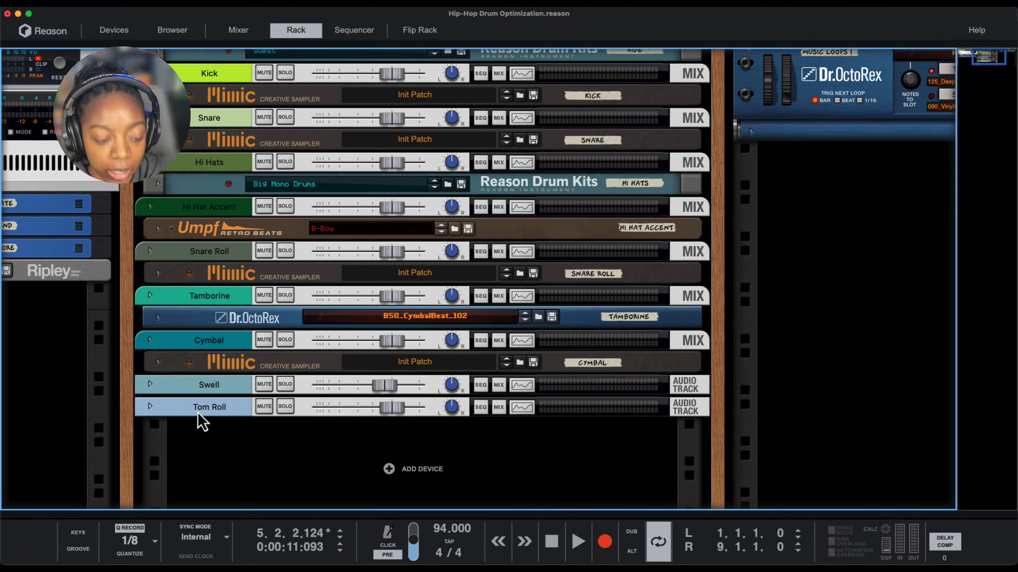
left_click(198, 412)
scroll(204, 373, "up", 3)
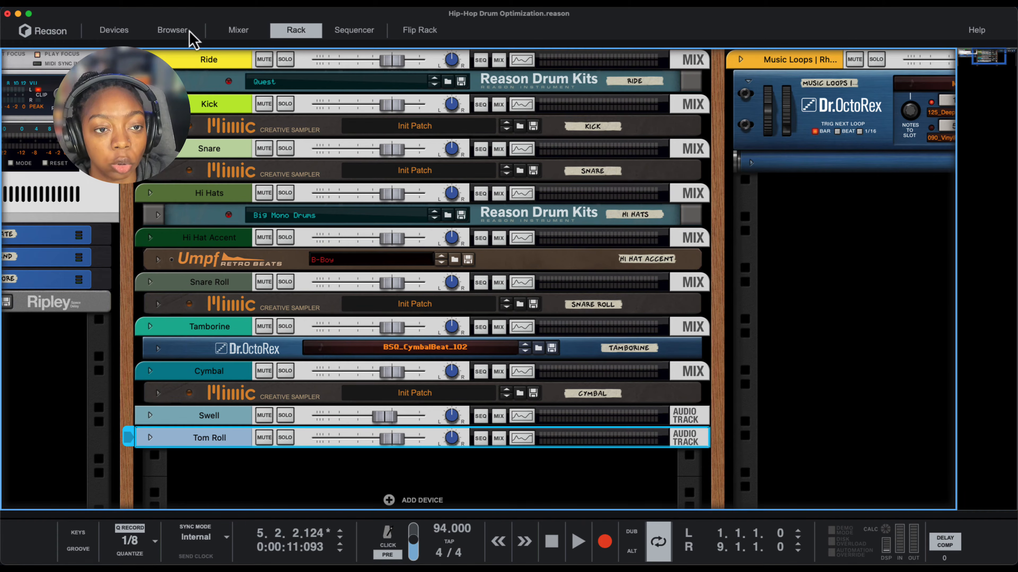
left_click(208, 62, "shift")
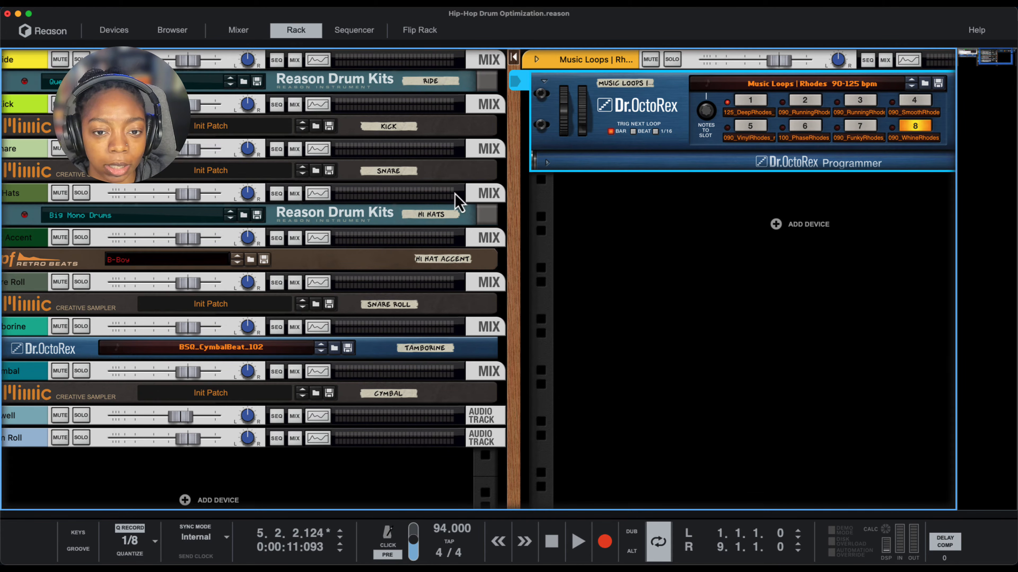
left_click_drag(522, 211, 681, 218)
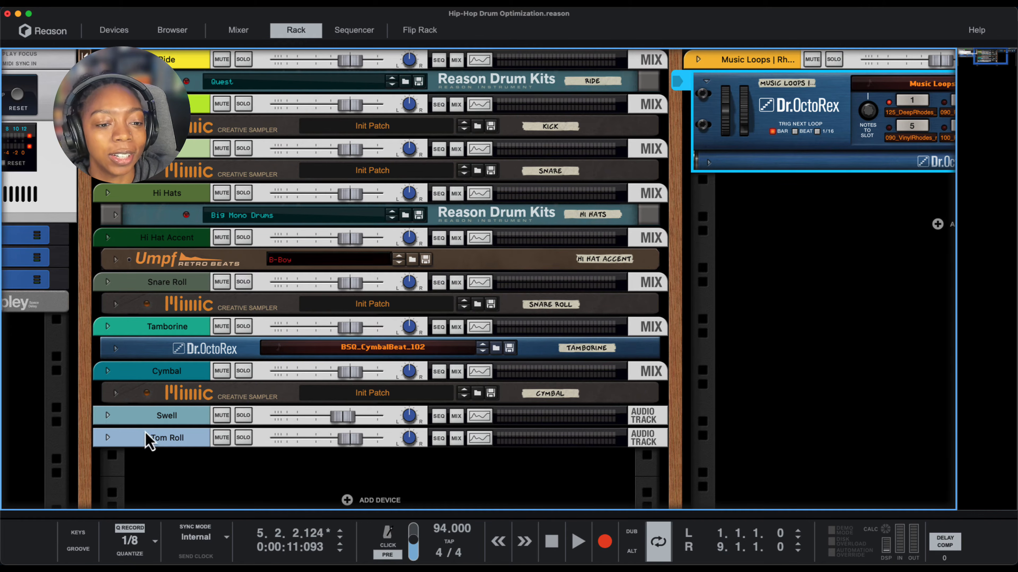
left_click(150, 441)
left_click(184, 62, "shift")
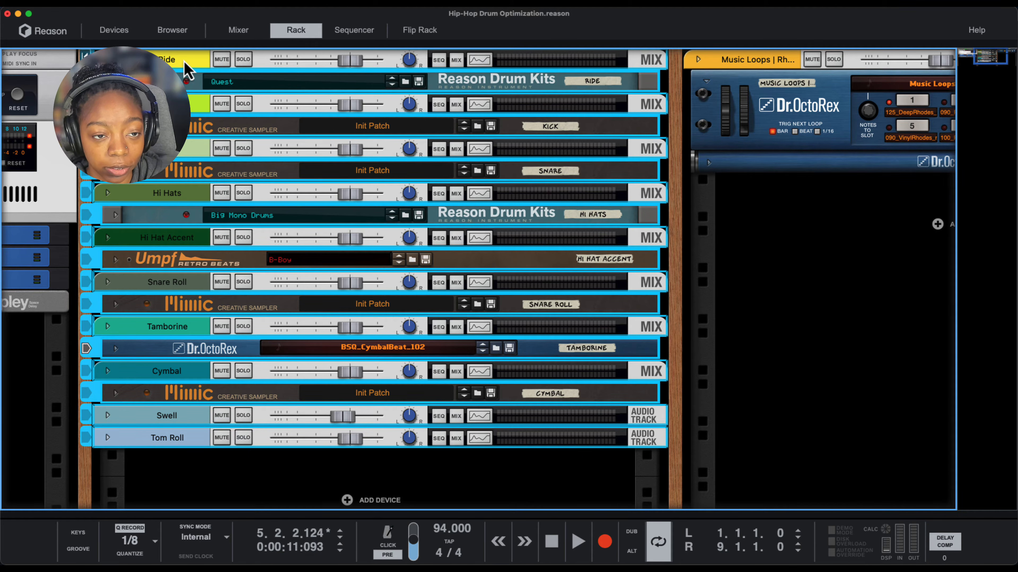
- Route all drum channels from Ride through Tom Roll to a new output bus
left_click(185, 65)
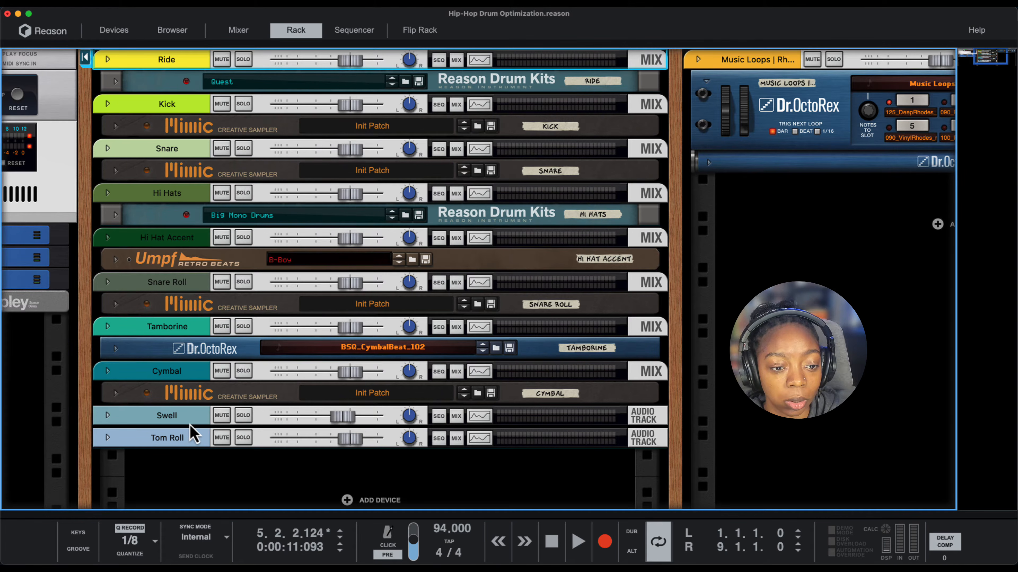
left_click(183, 442, "shift")
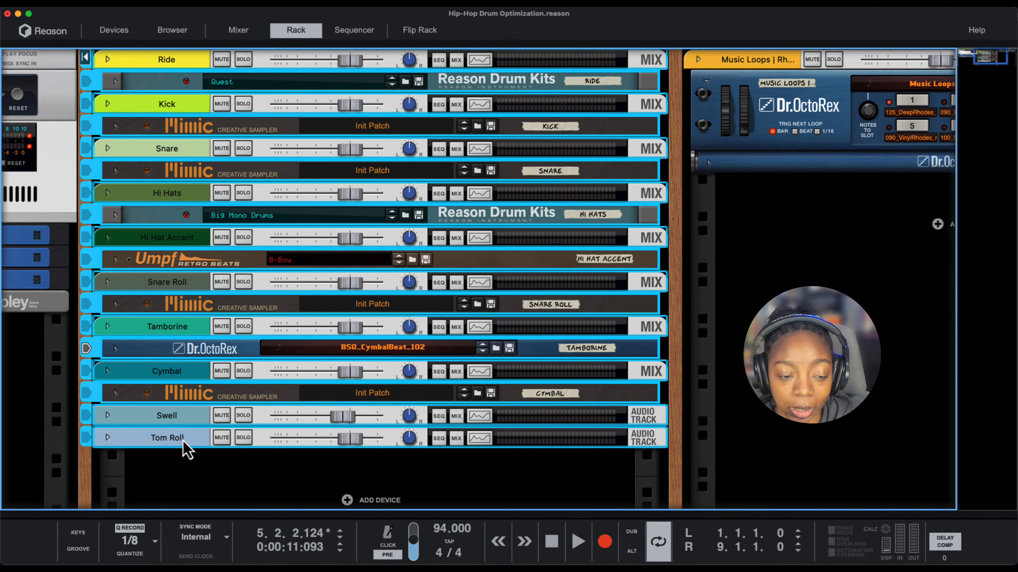
right_click(185, 450)
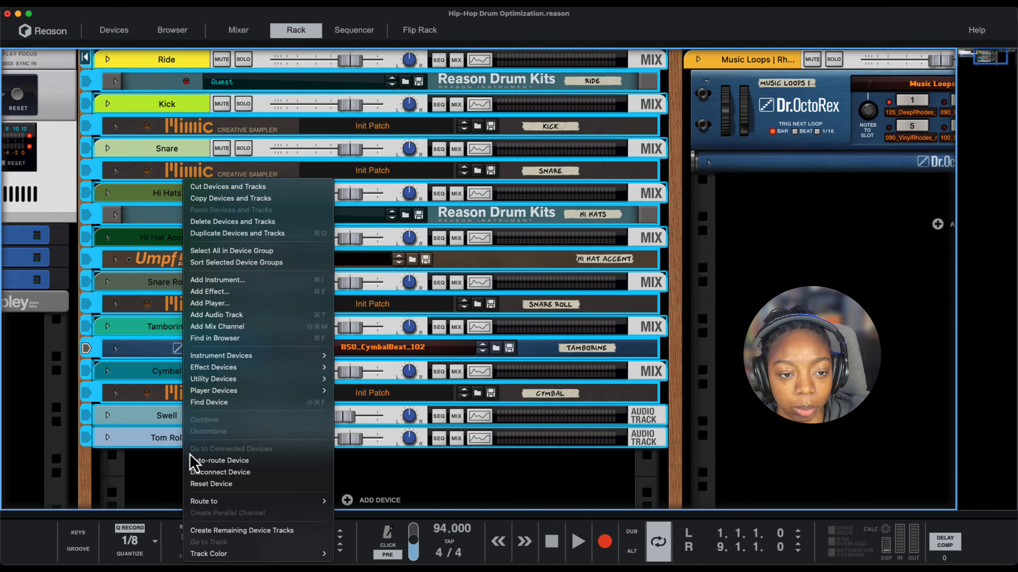
mouse_move(209, 502)
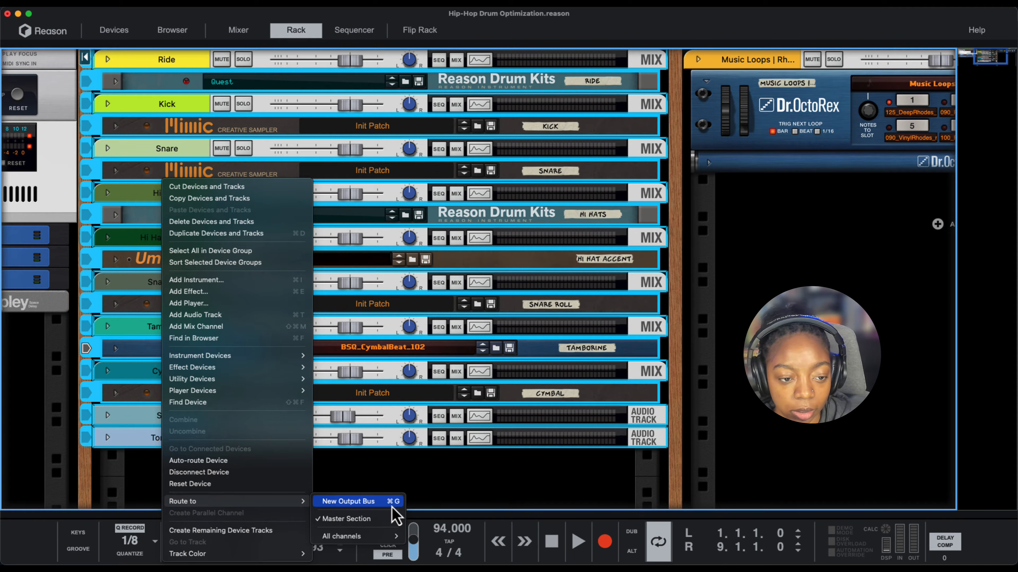
left_click(157, 453)
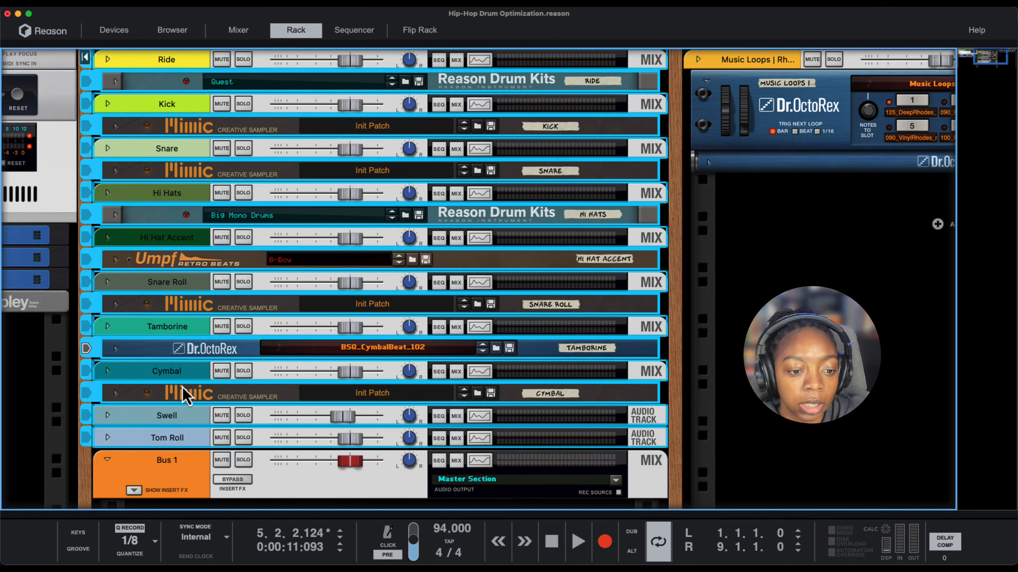
- Rename the new bus channel Drum Bus and show its insert effects area
double_click(160, 472)
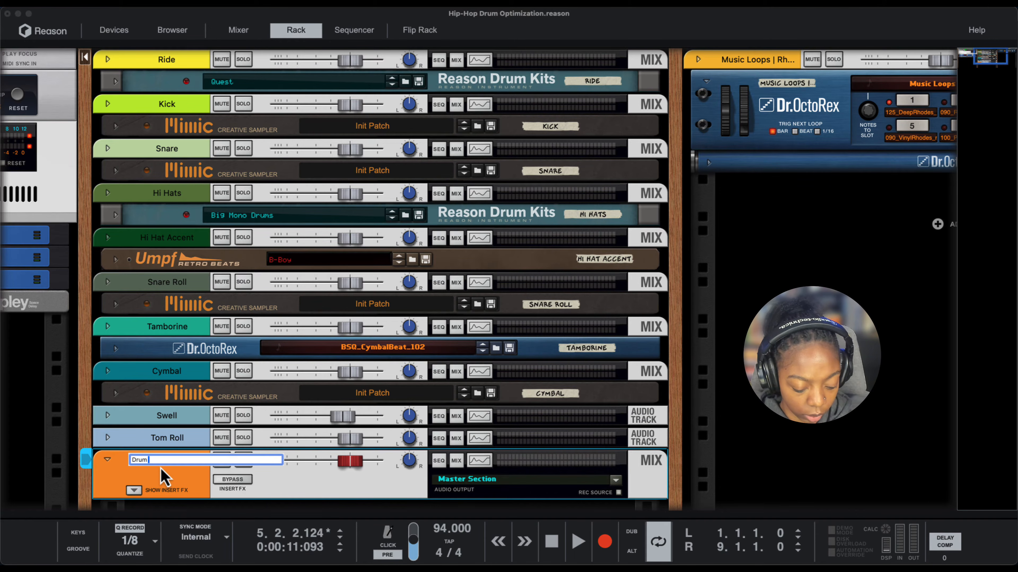
key("Return")
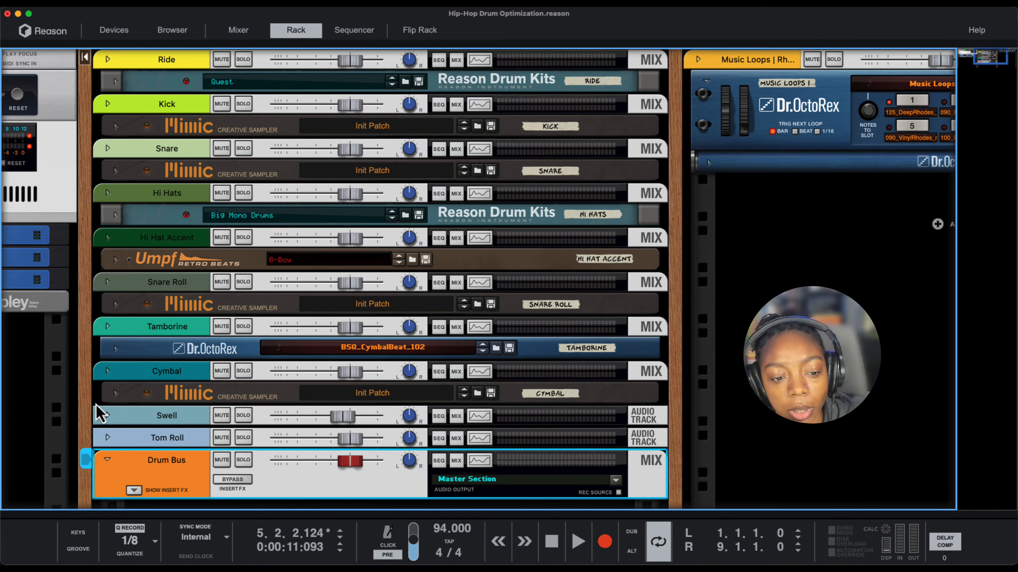
scroll(345, 410, "down", 1)
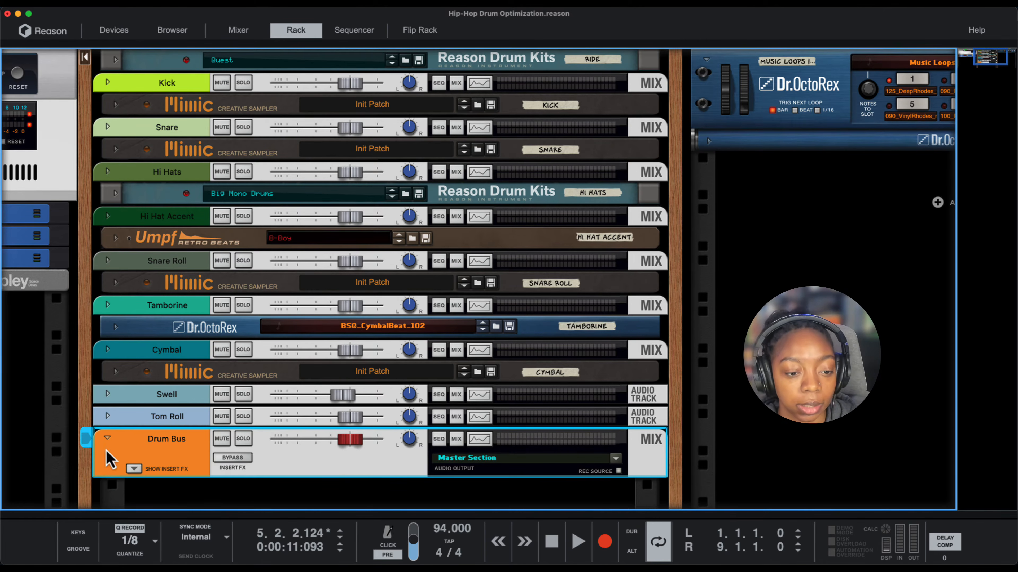
left_click(133, 469)
scroll(135, 471, "down", 5)
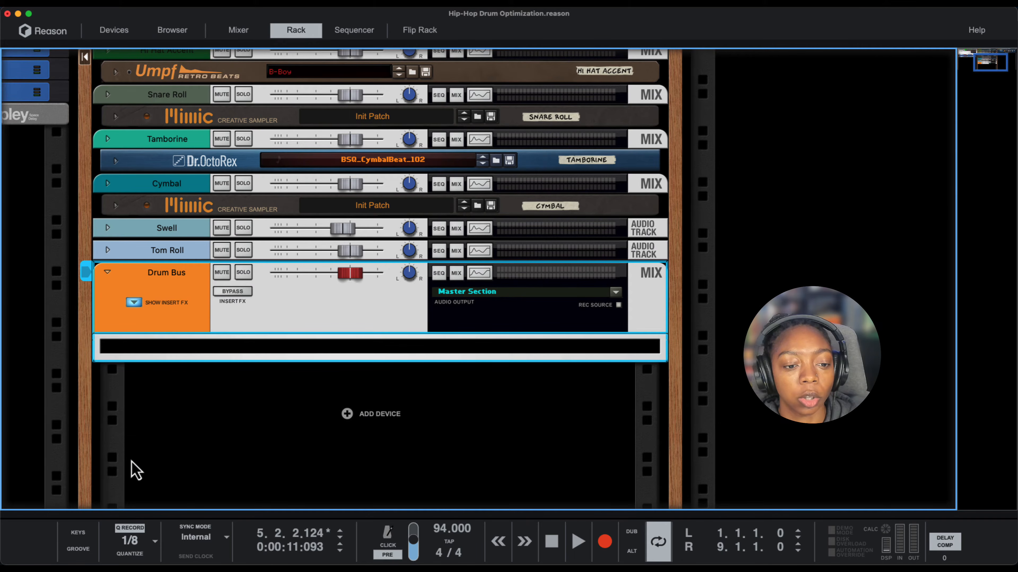
- Add a Kong Drum Designer inside the Drum Bus insert effects area
left_click(191, 353)
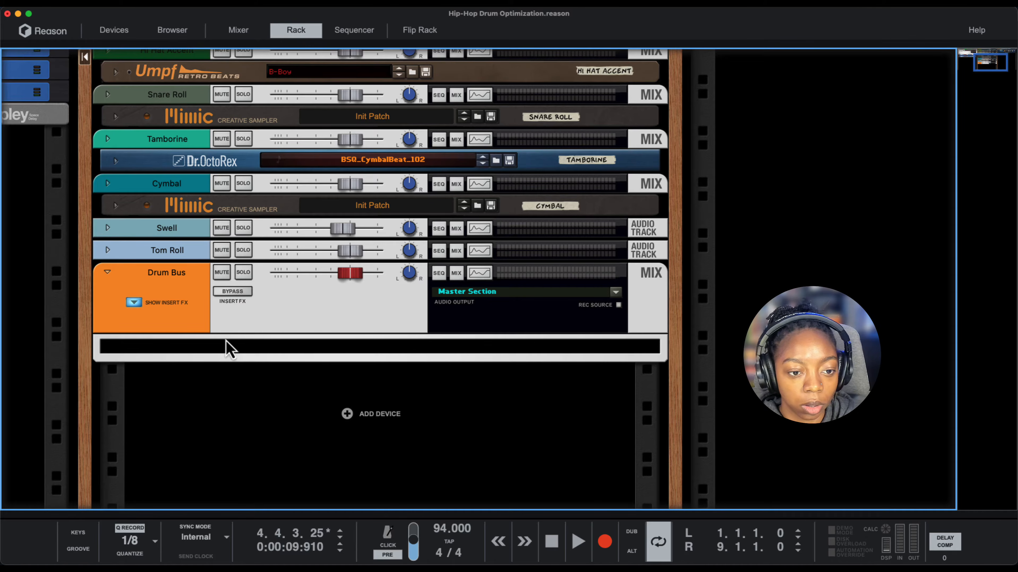
right_click(225, 349)
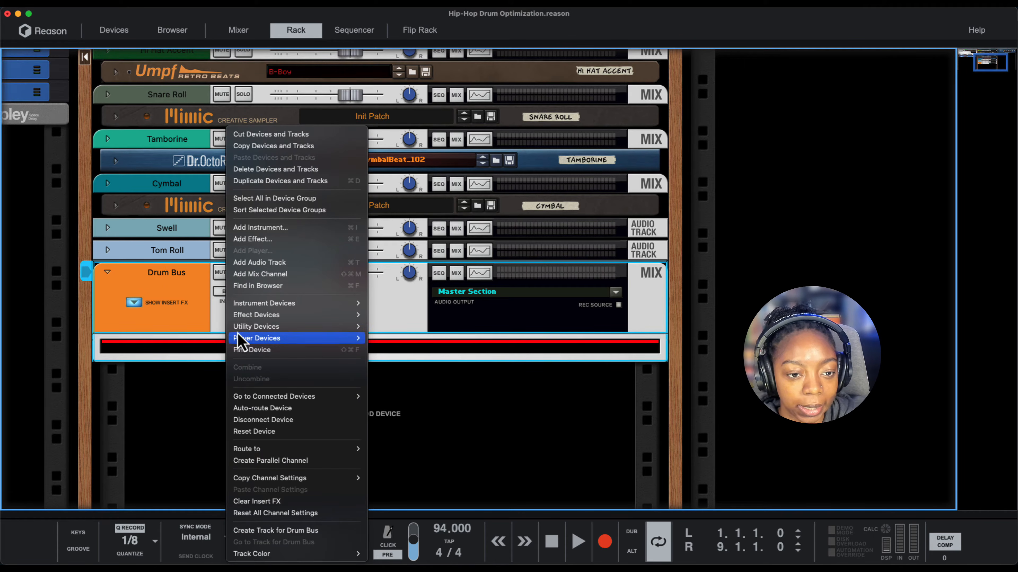
mouse_move(245, 308)
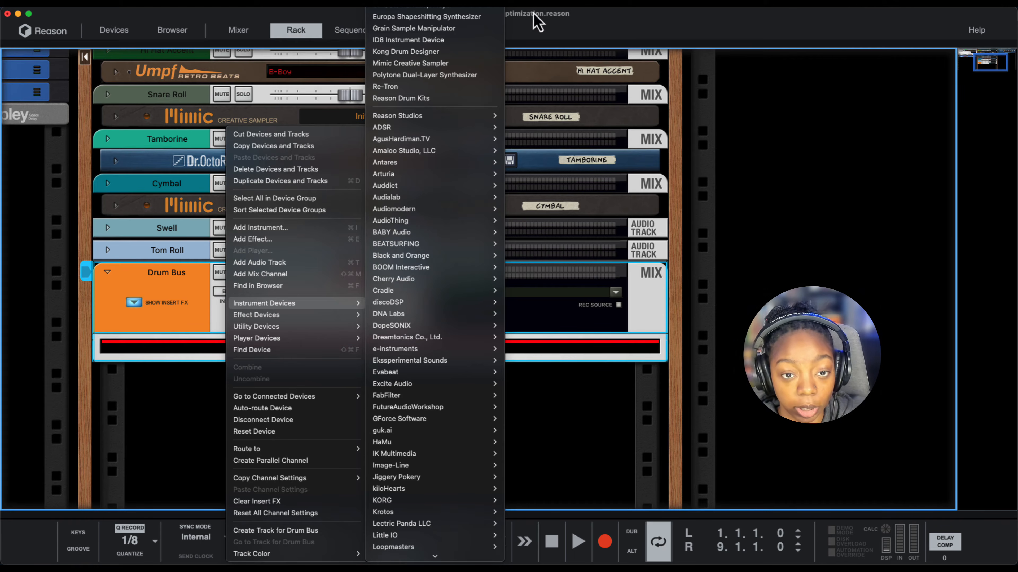
left_click(466, 54)
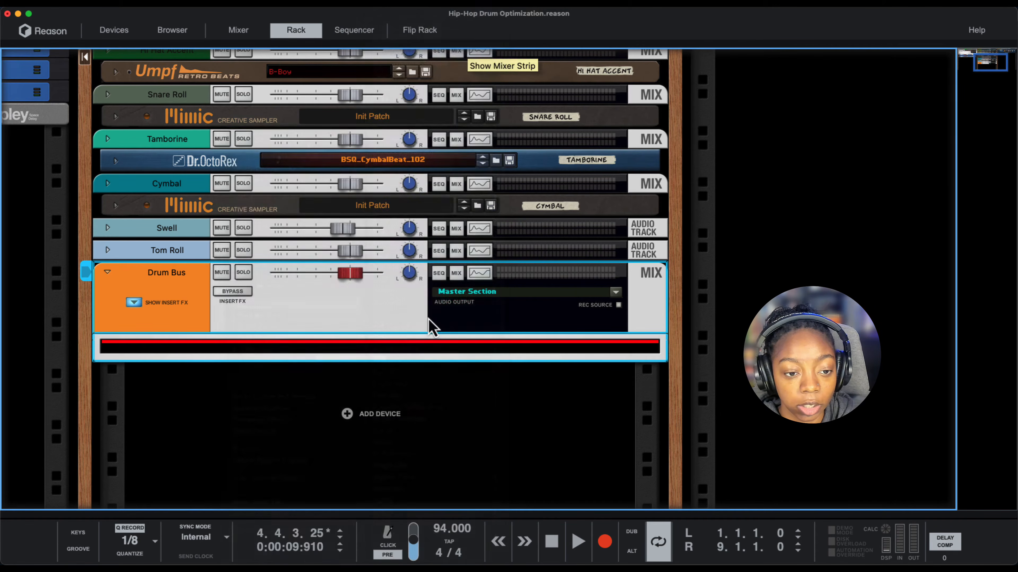
- On the rack's rear, cable the Drum Bus insert's To Device outputs to Kong's audio inputs and Kong's breakout outputs to From Device
key("Tab")
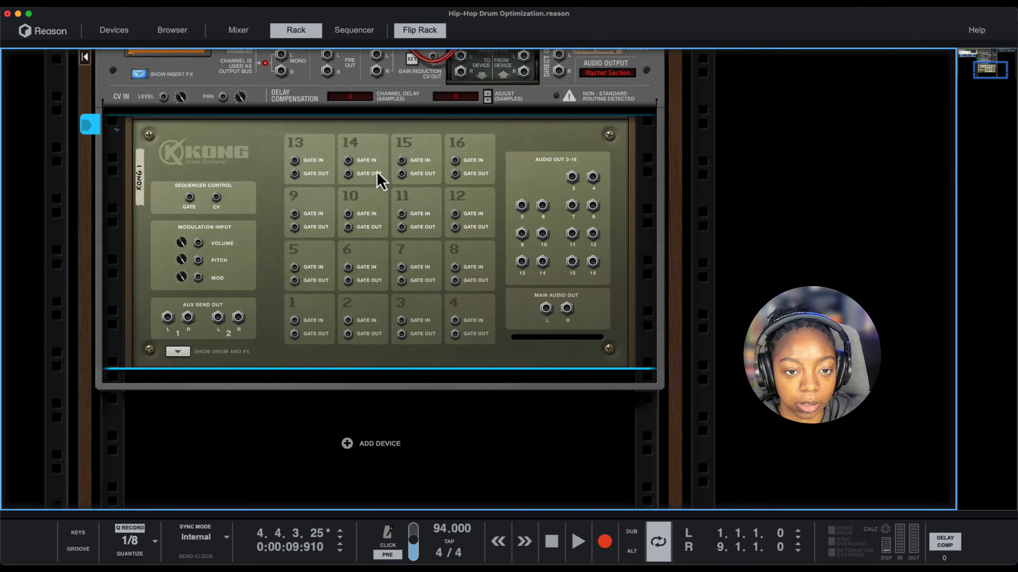
scroll(256, 238, "up", 1)
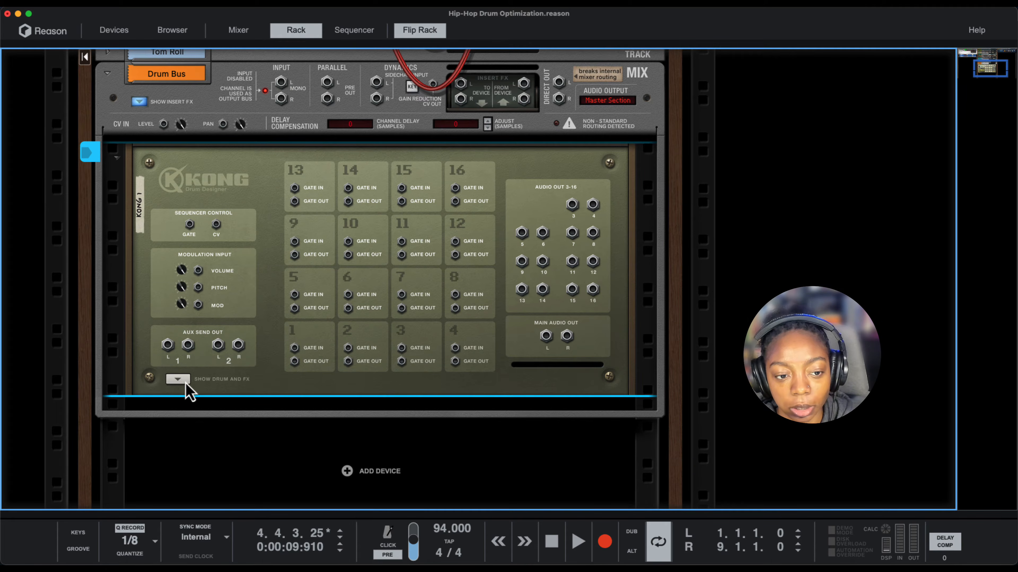
left_click(184, 381)
scroll(291, 403, "up", 4)
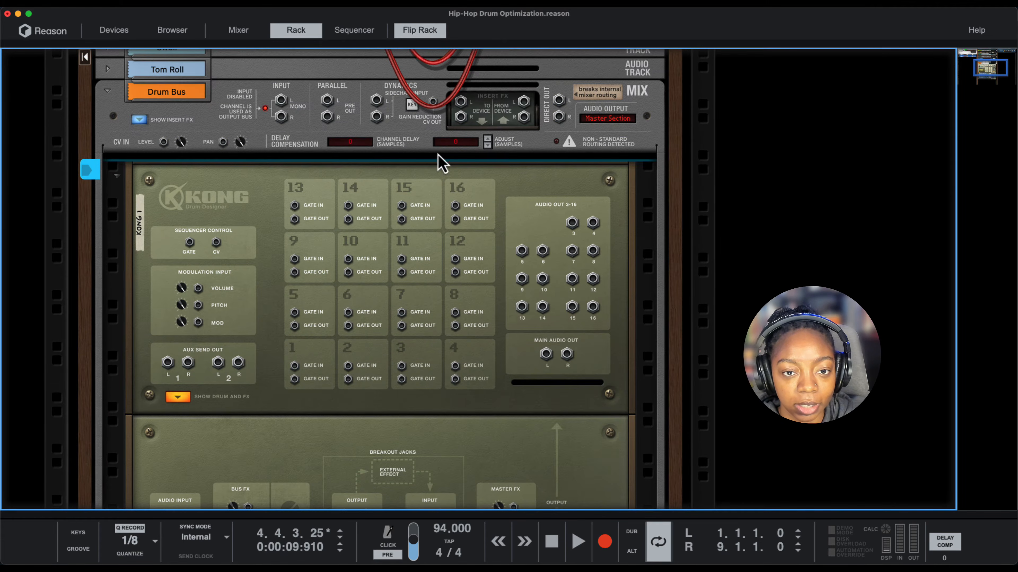
left_click_drag(462, 103, 164, 443)
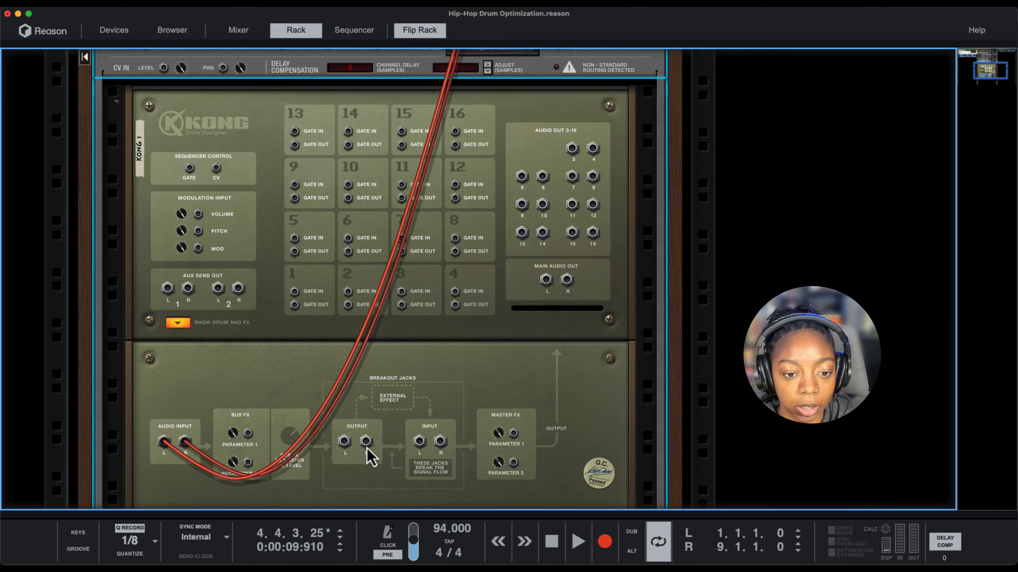
left_click_drag(344, 441, 523, 145)
key("Tab")
- Play the drums briefly to check the signal levels at Kong's Bus FX and Master FX slots
scroll(505, 319, "down", 5)
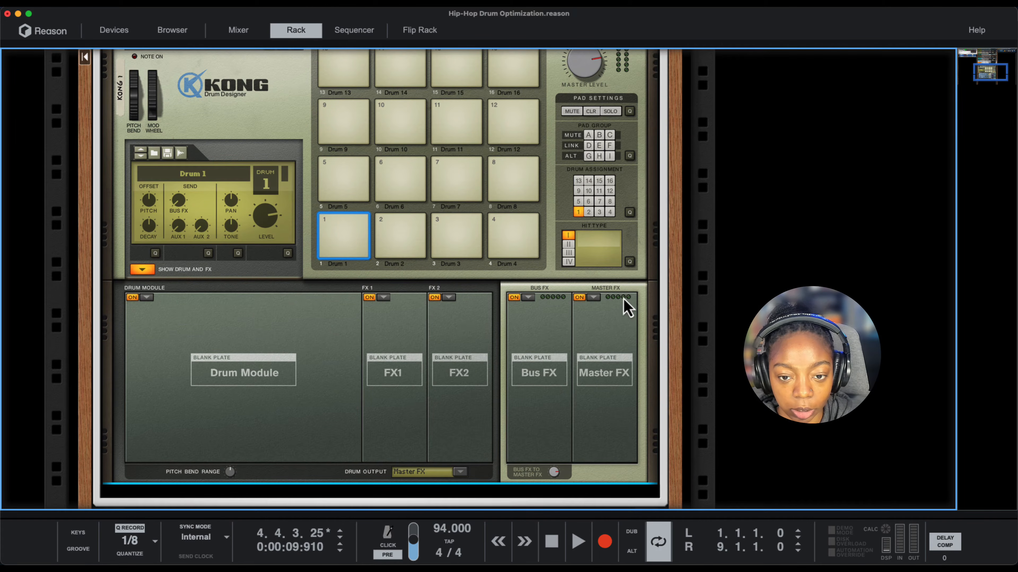
key("space")
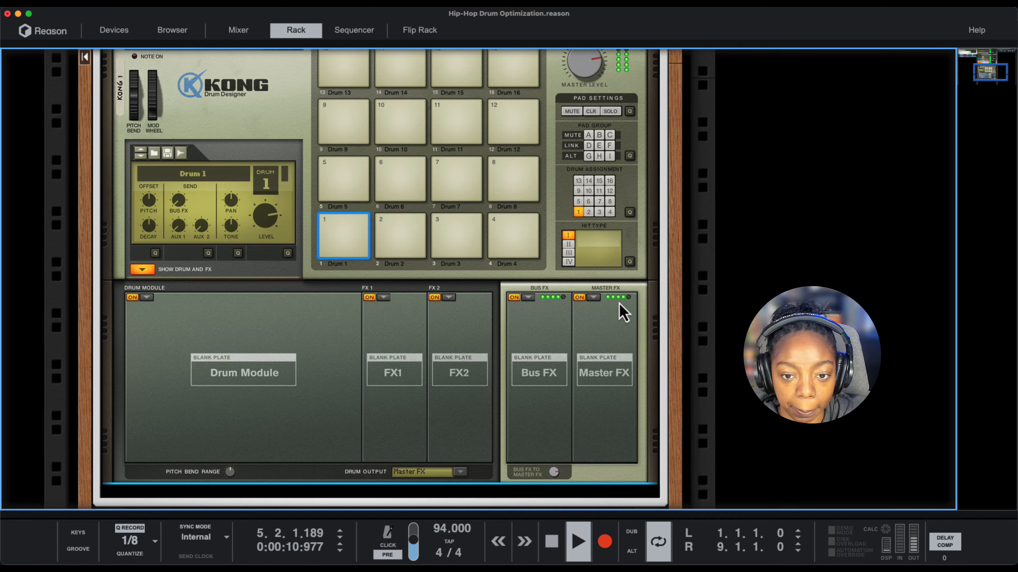
key("space")
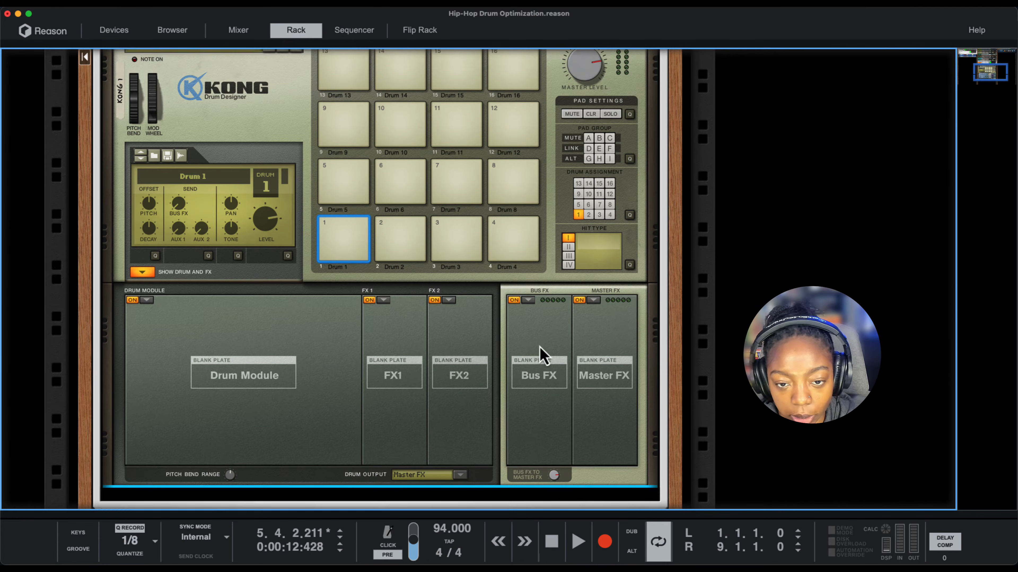
scroll(541, 360, "up", 1)
scroll(496, 469, "down", 1)
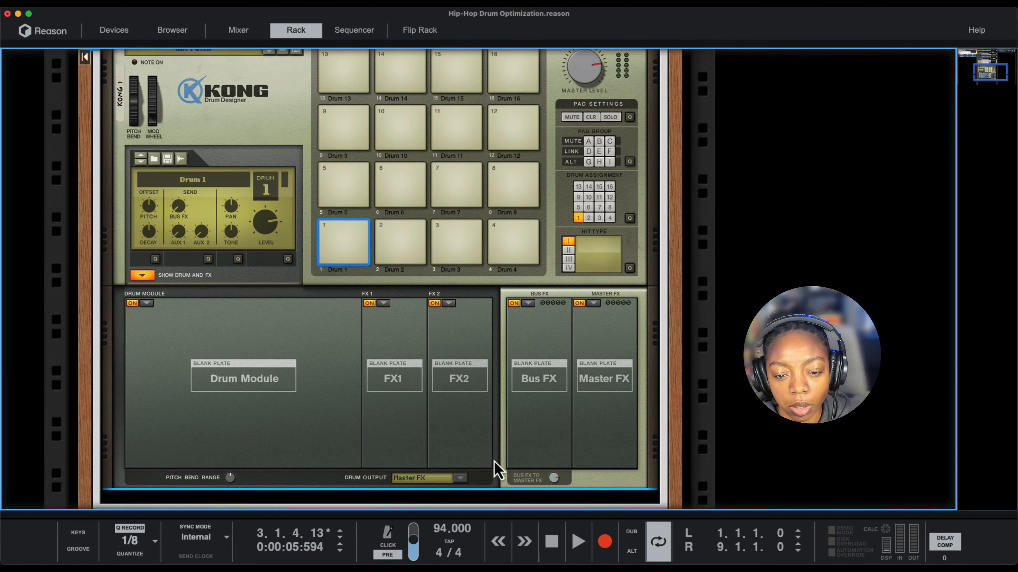
- Load a Transient Shaper into Kong's Bus FX slot and start playback
left_click(528, 304)
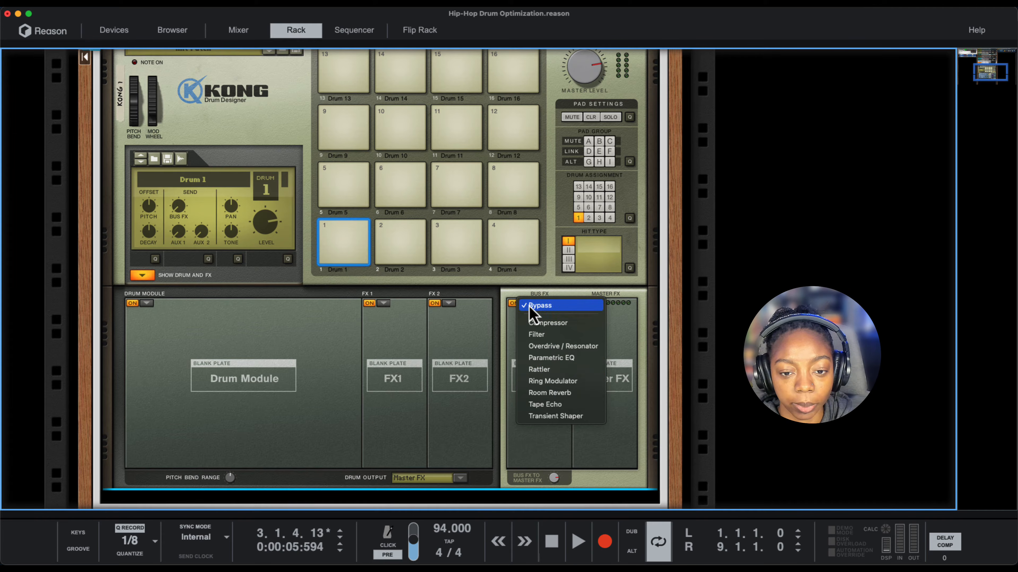
left_click(555, 417)
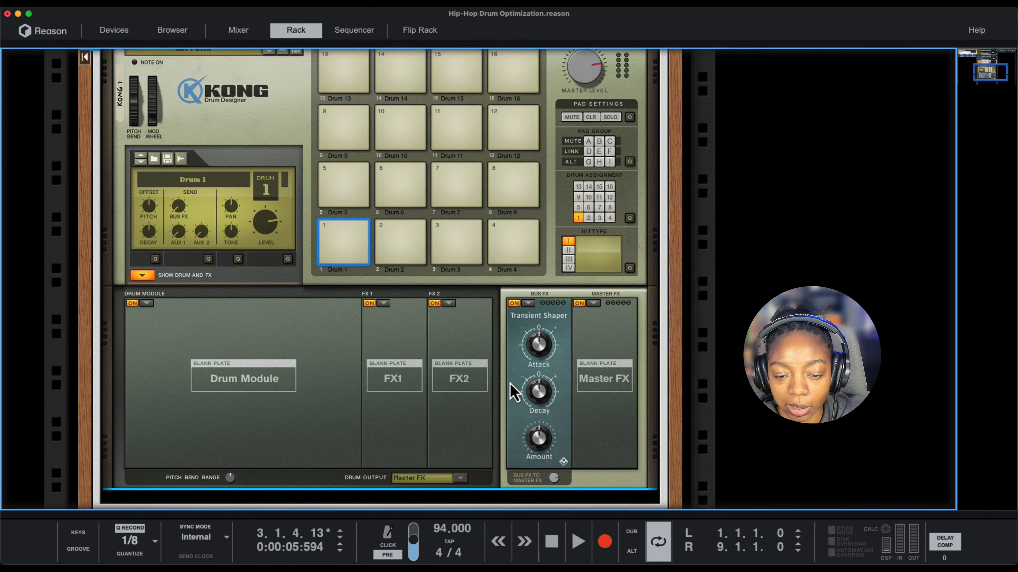
key("space")
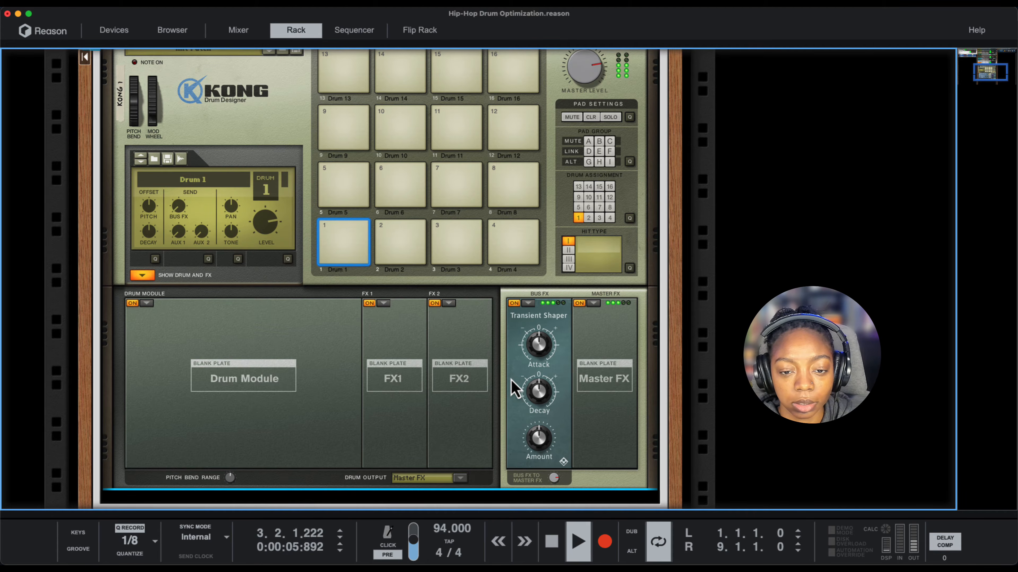
- Set the Transient Shaper's Amount to 127, Attack to 127 and Decay to 0
left_click_drag(538, 449, 539, 421)
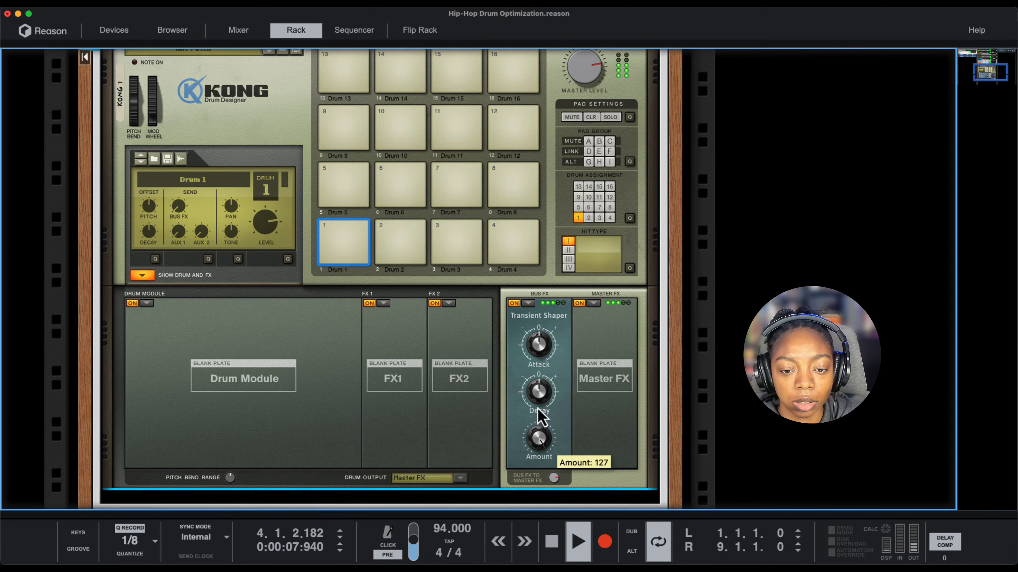
left_click_drag(538, 344, 543, 326)
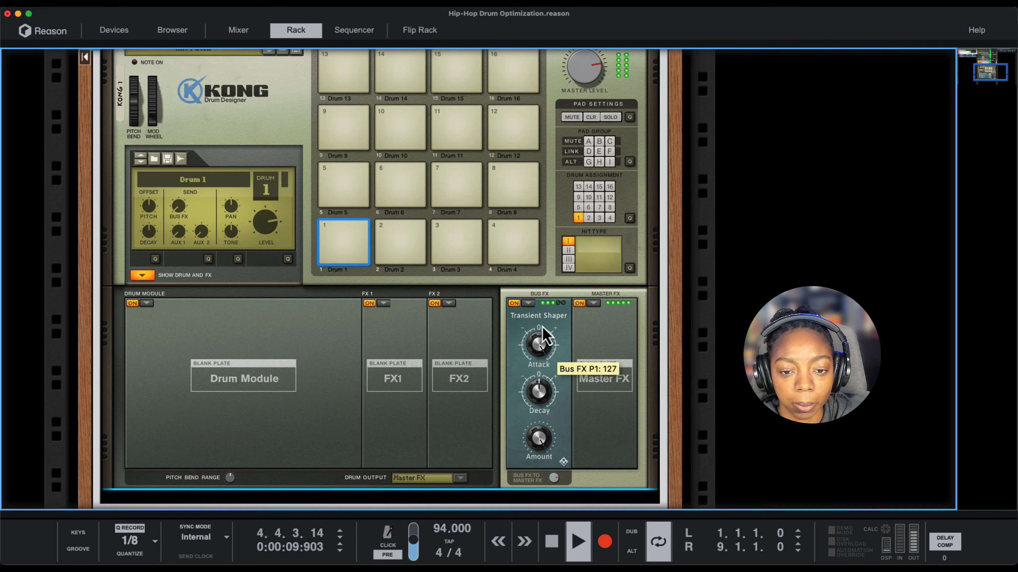
left_click_drag(539, 391, 532, 461)
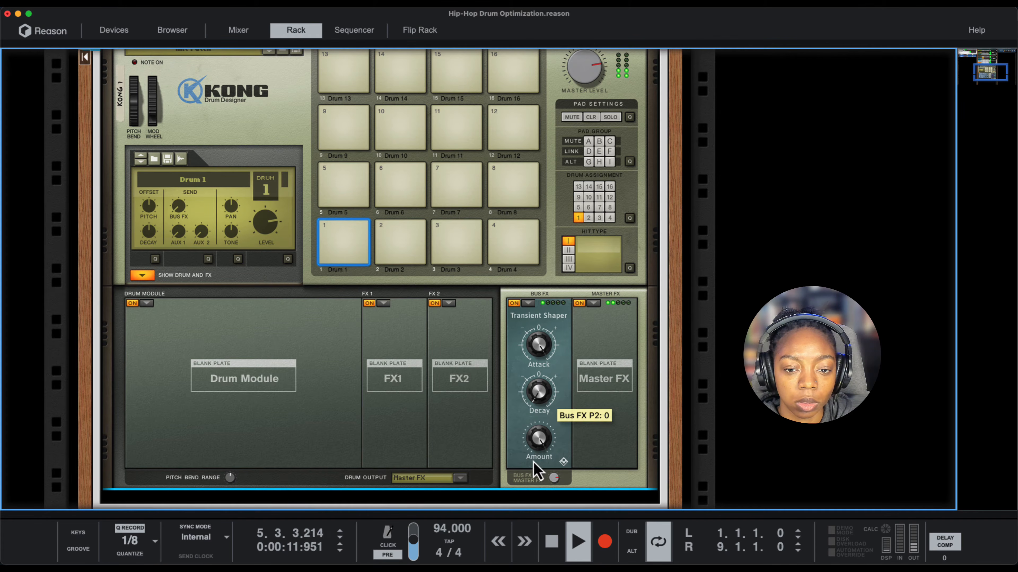
- Stop playback to reset the Transient Shaper's Attack and Decay to 64, and play the drums again
left_click_drag(540, 346, 535, 373)
key("space")
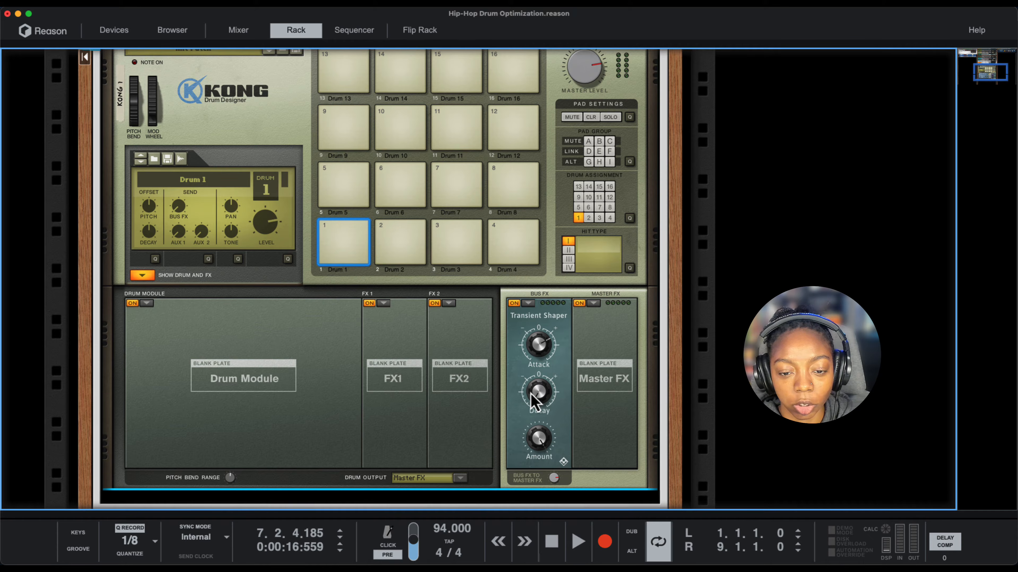
mouse_move(535, 439)
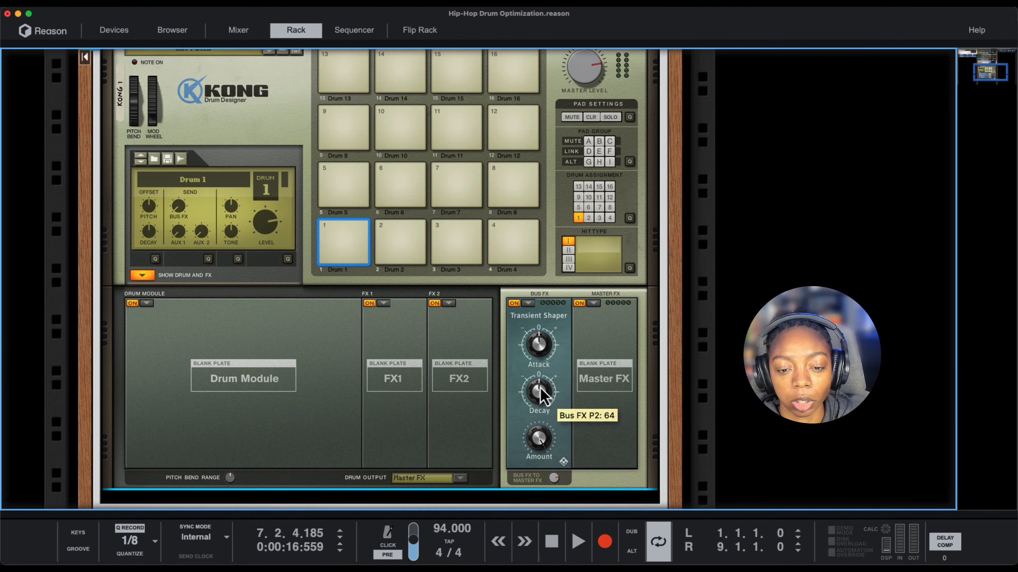
mouse_move(542, 349)
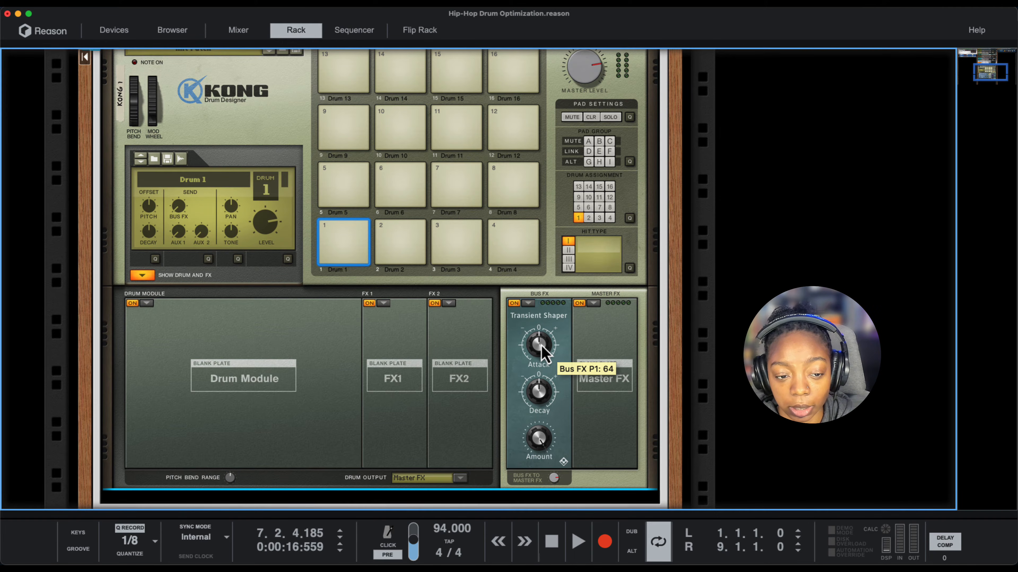
key("space")
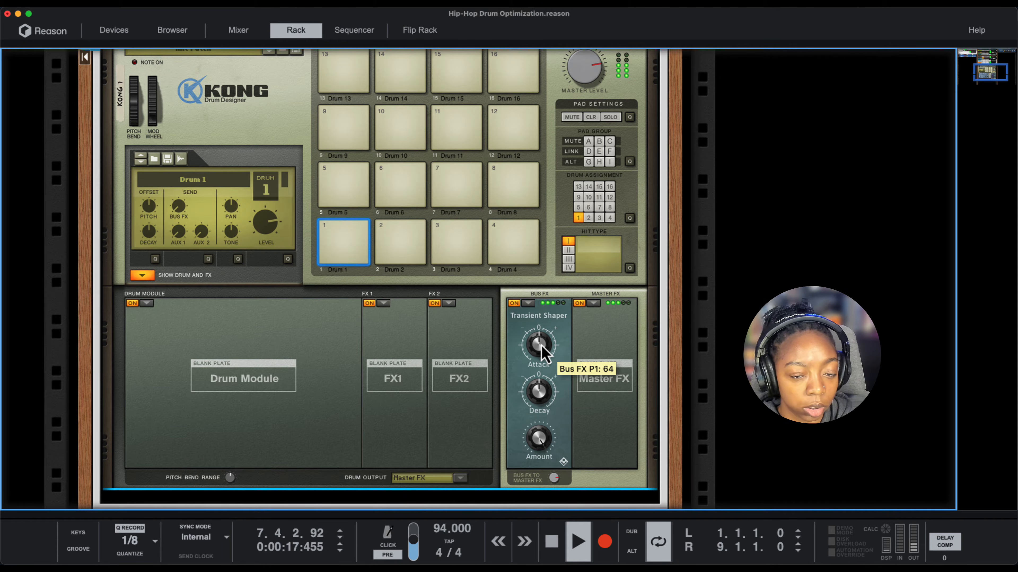
- Adjust the Transient Shaper's Attack and set its Decay to 44 while the drums play, and stop playback
left_click_drag(540, 354, 531, 458)
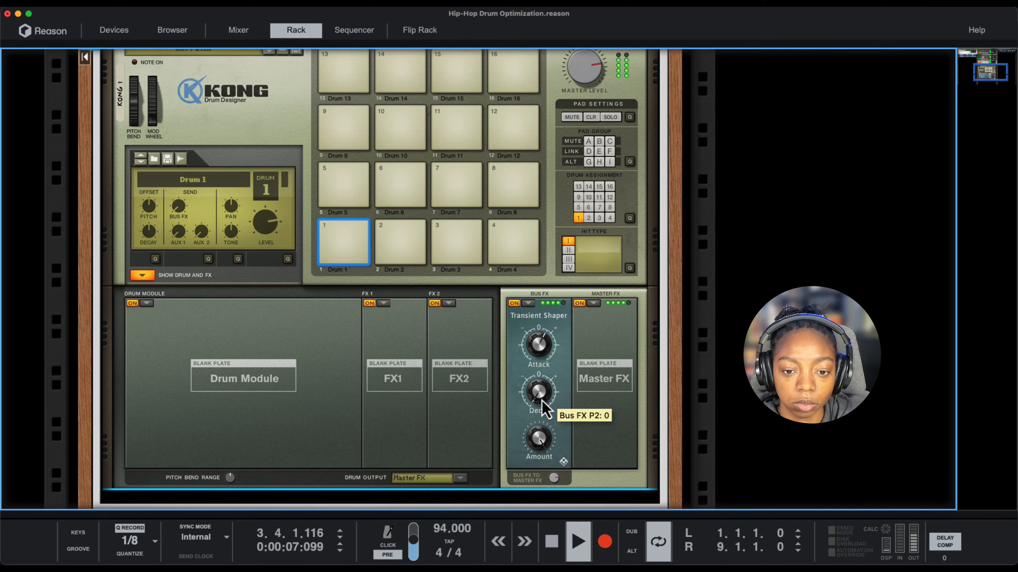
left_click_drag(541, 400, 539, 384)
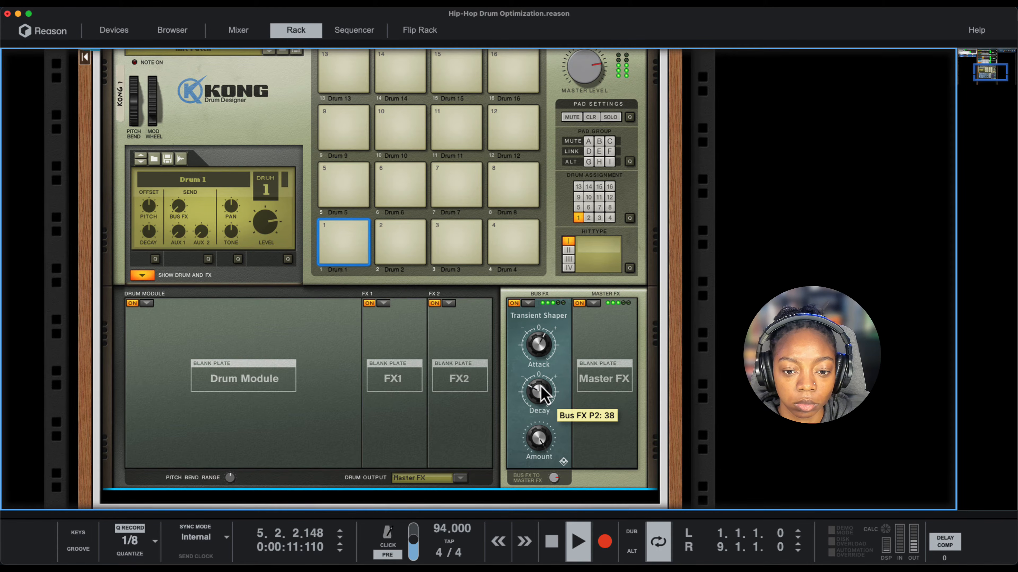
left_click_drag(537, 401, 536, 399)
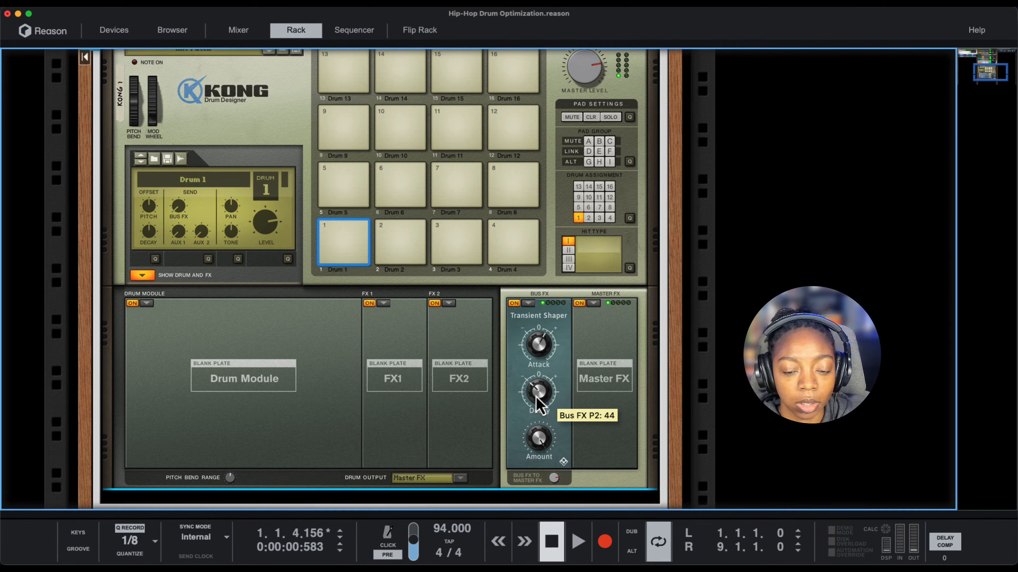
key("space")
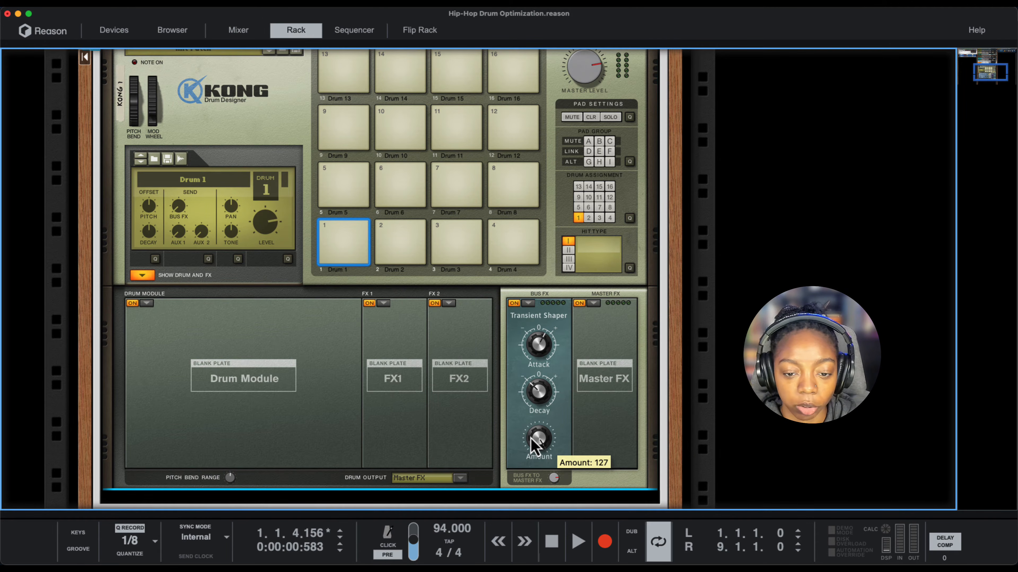
- Set the Transient Shaper's Amount to 0, and raise it again while the drums play
left_click_drag(534, 442, 539, 500)
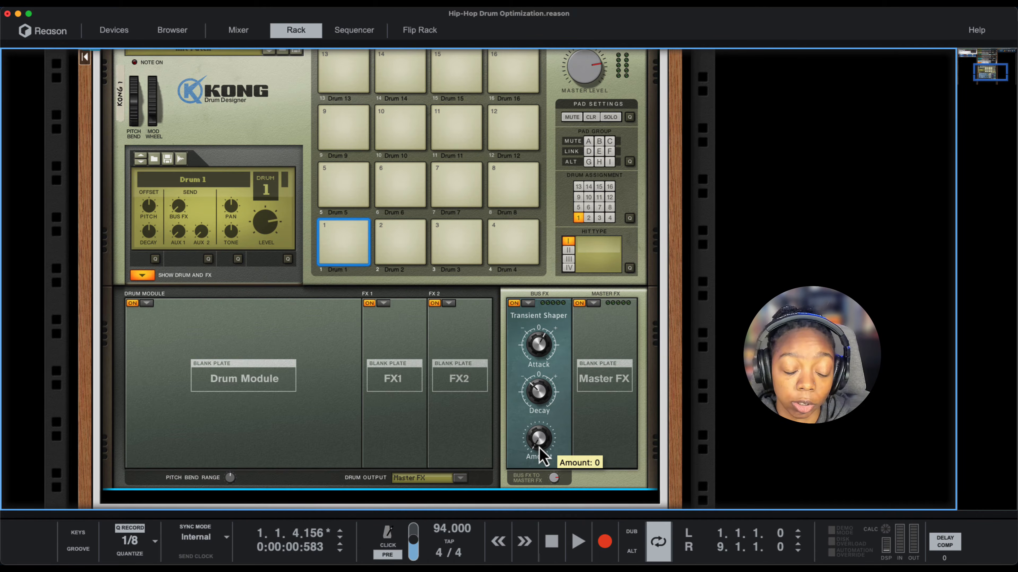
key("space")
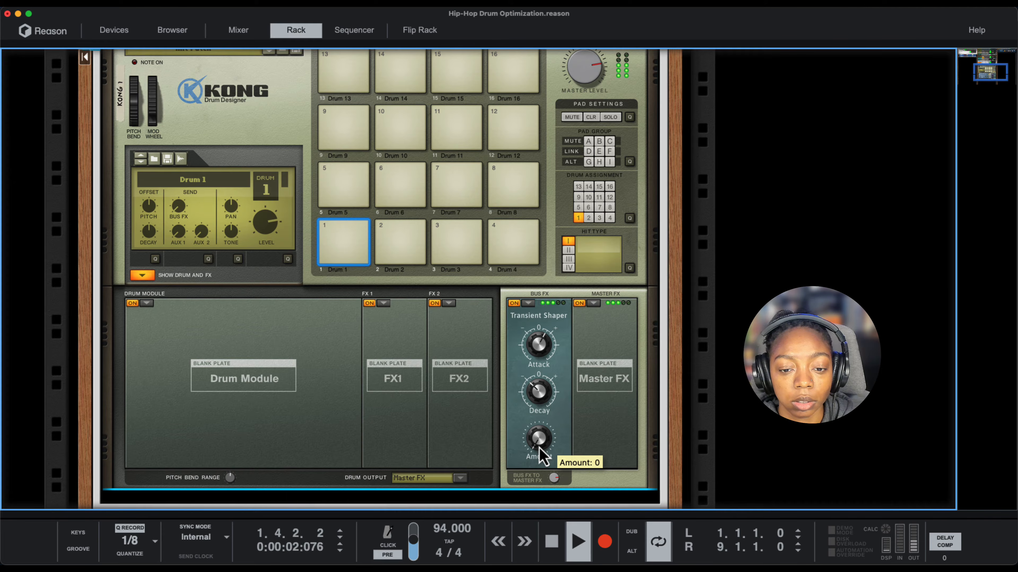
left_click_drag(539, 446, 544, 379)
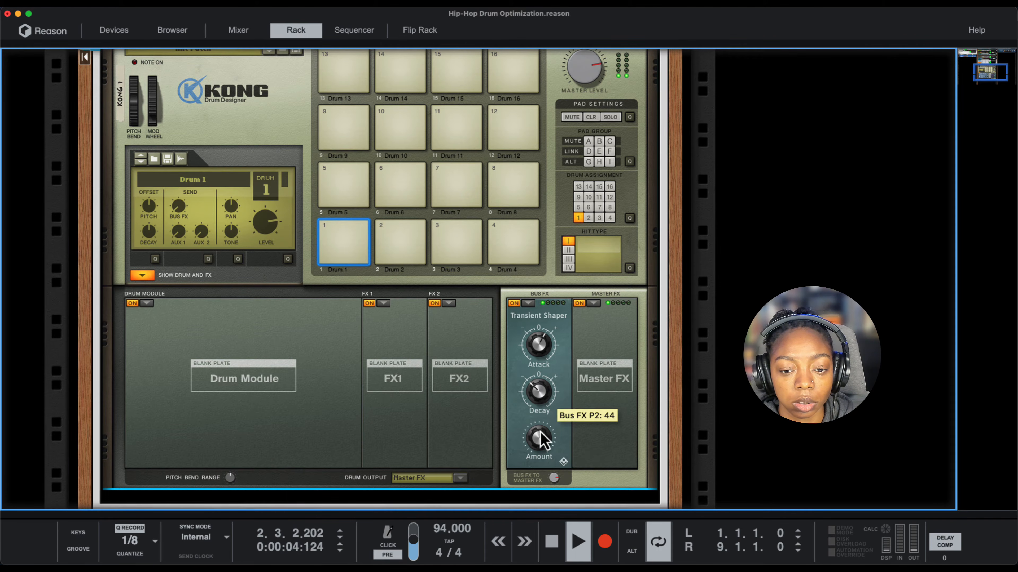
mouse_move(537, 439)
left_mouse_down()
mouse_move(534, 460)
mouse_move(535, 449)
left_mouse_up()
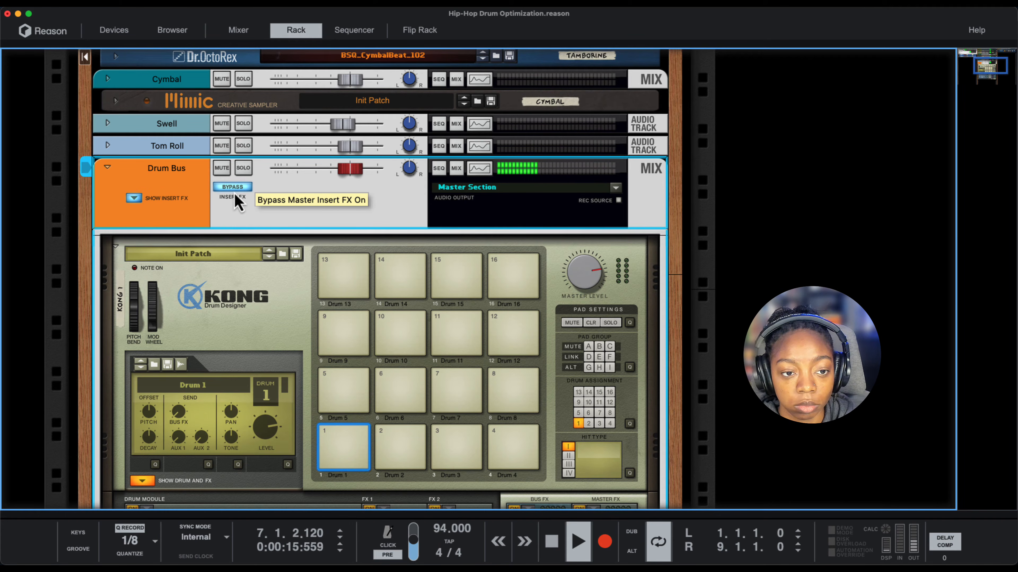
- Toggle the Drum Bus insert effects bypass during playback to compare the processed and dry drums, leaving the bypass off
left_click(235, 195)
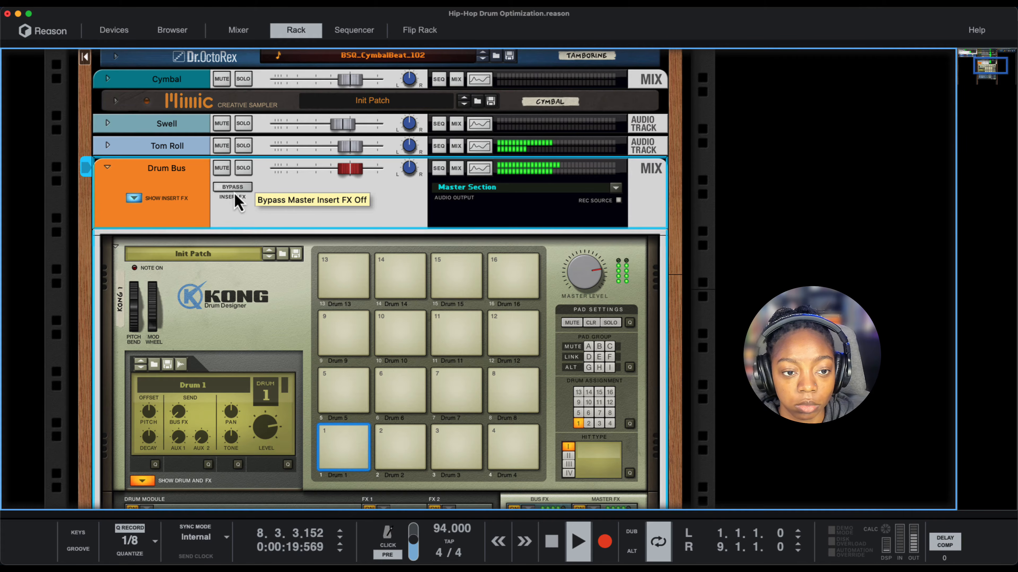
left_click(235, 195)
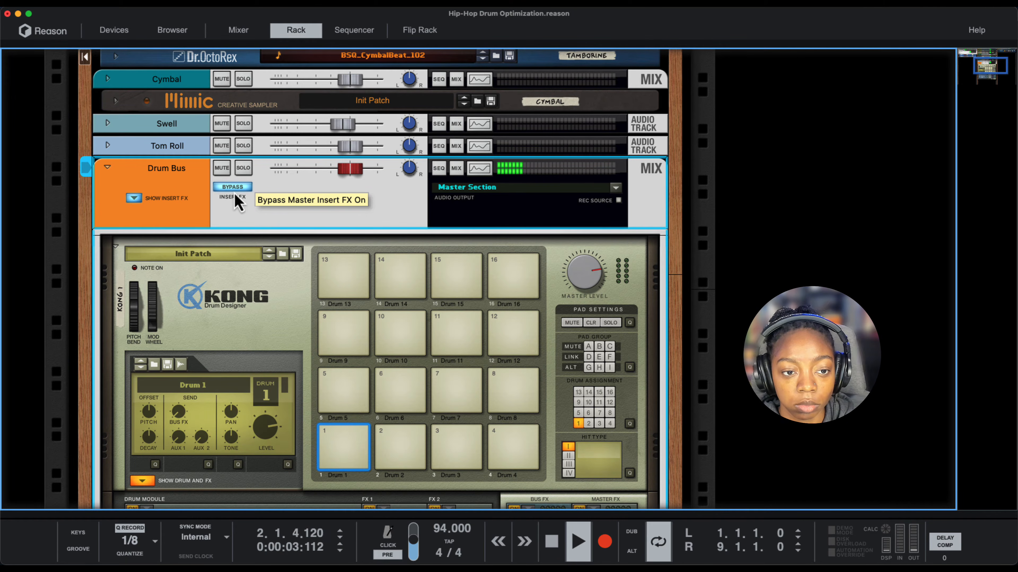
left_click(235, 196)
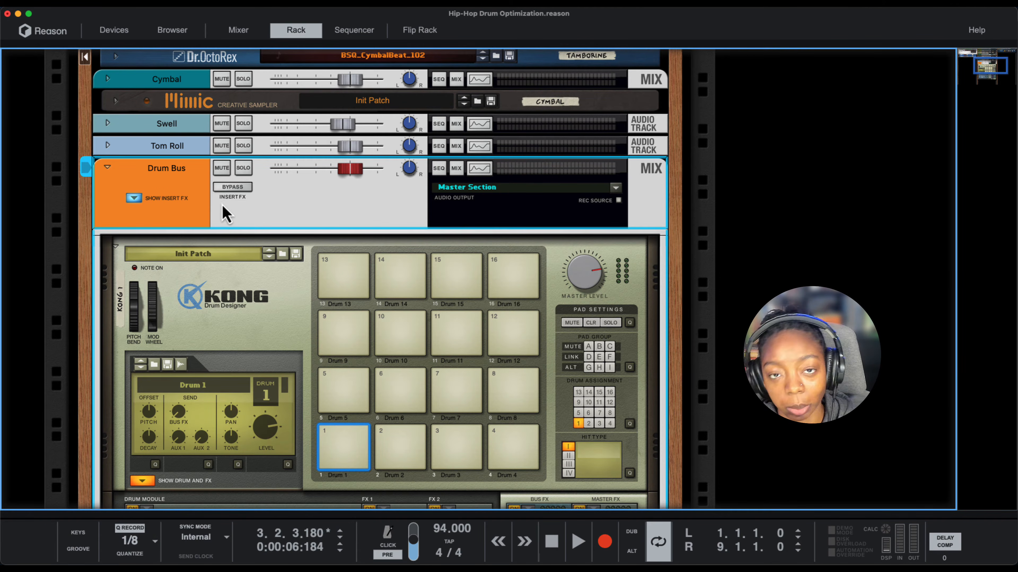
- Delete Kong from the Drum Bus inserts and create a parallel channel of the Drum Bus
left_click(208, 285)
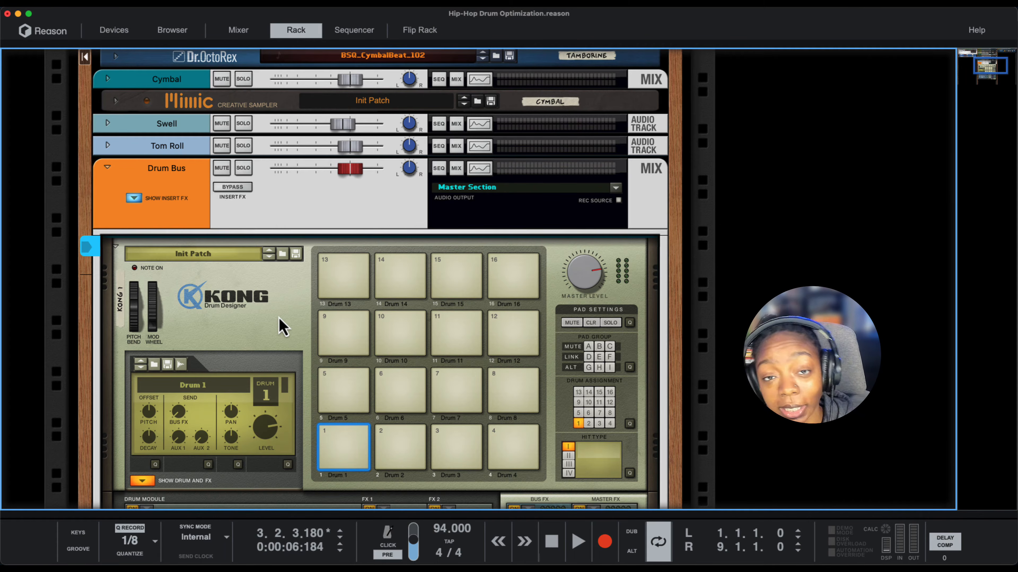
key("Delete")
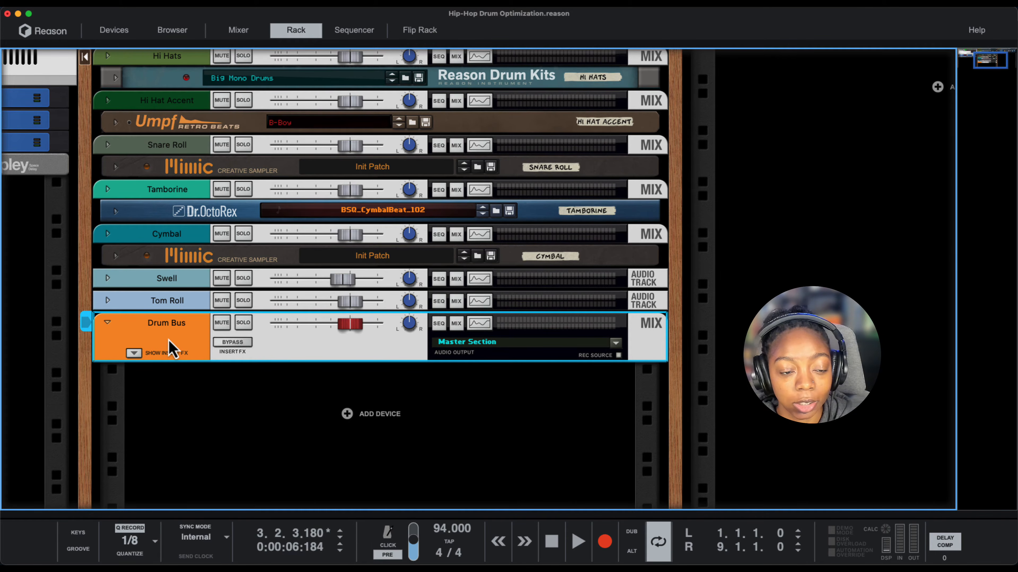
scroll(169, 349, "up", 1)
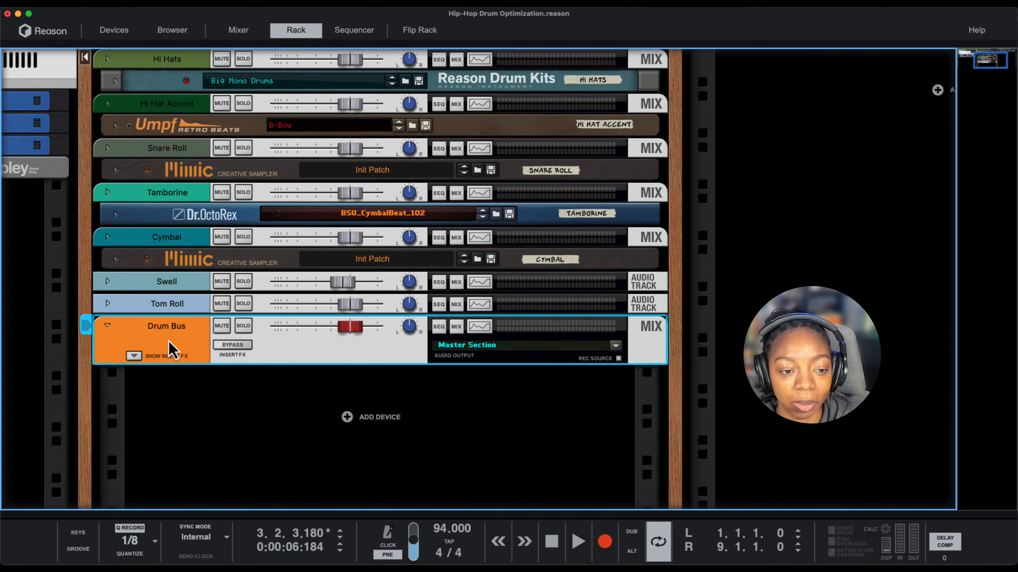
right_click(169, 348)
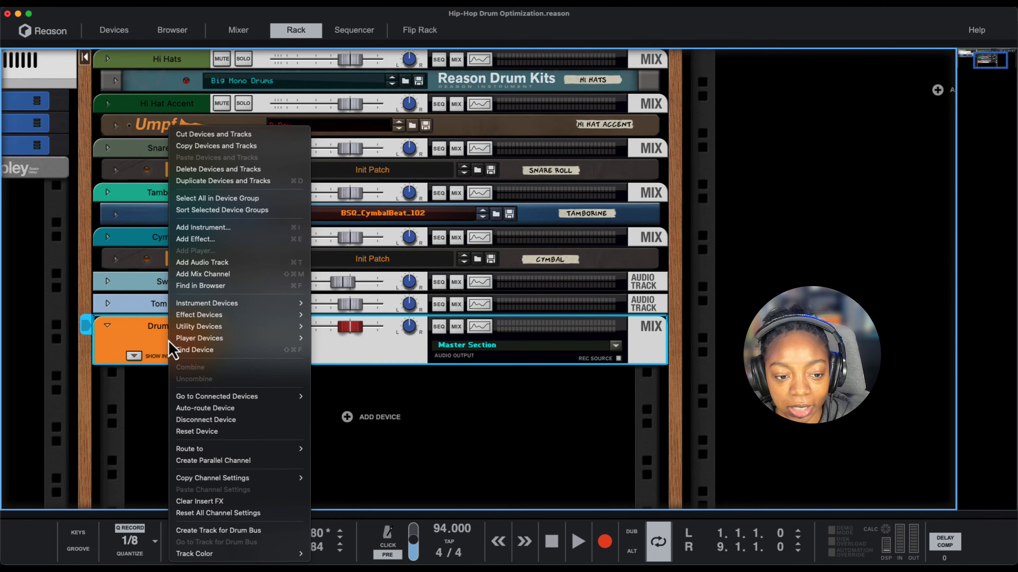
left_click(223, 461)
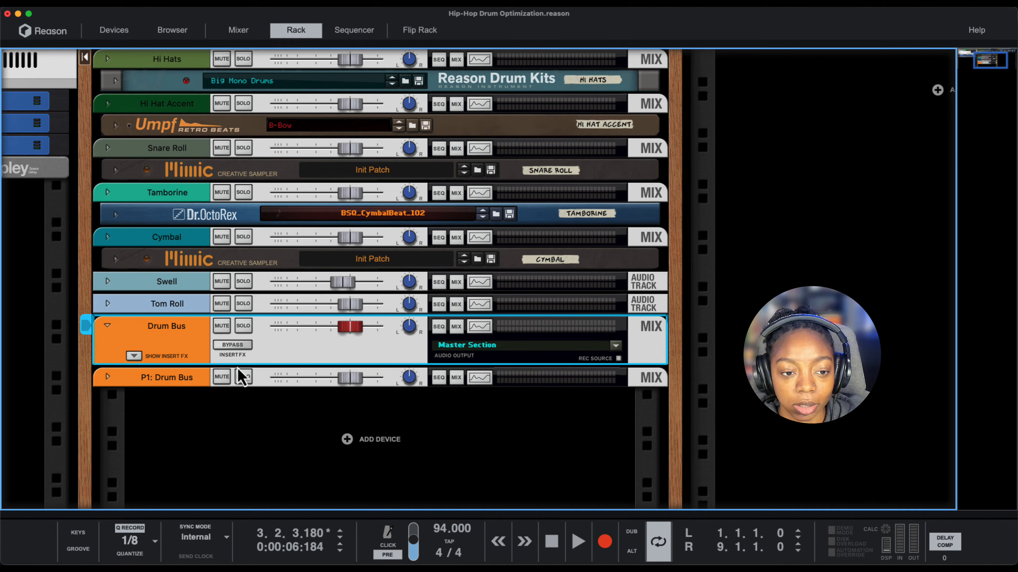
- Solo the P1: Drum Bus parallel channel and play the drums briefly to check its signal
left_click(240, 379)
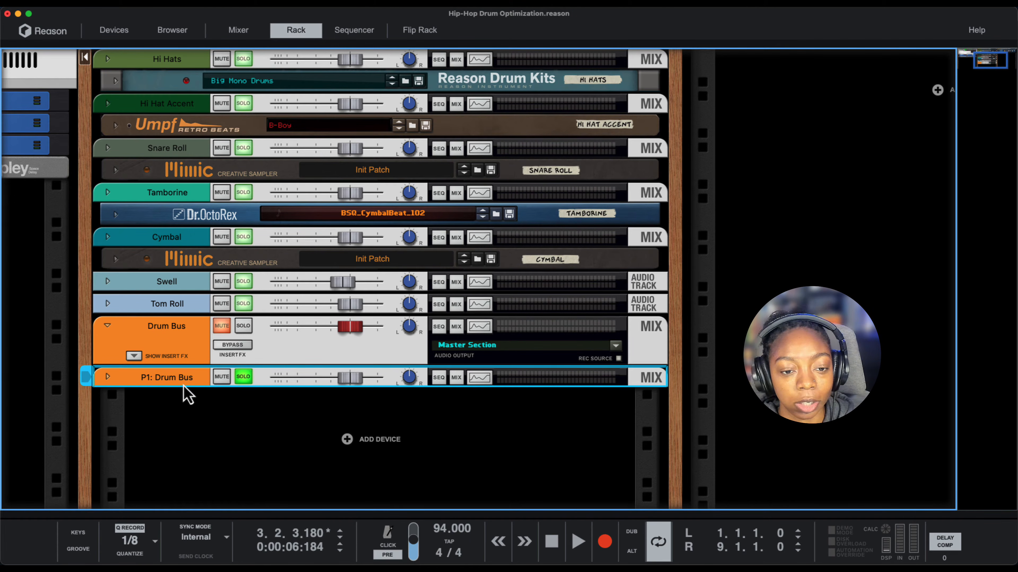
key("space")
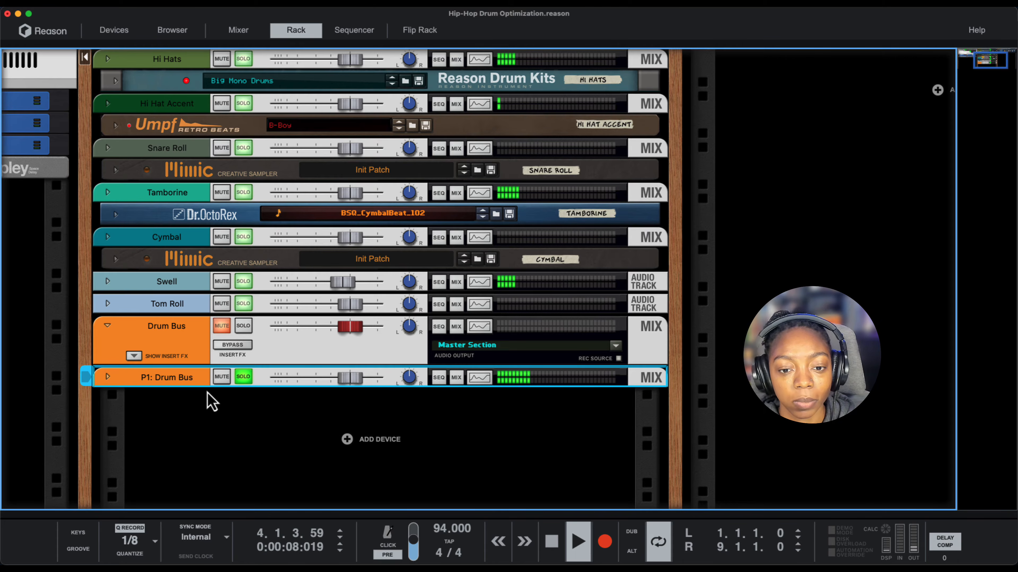
key("space")
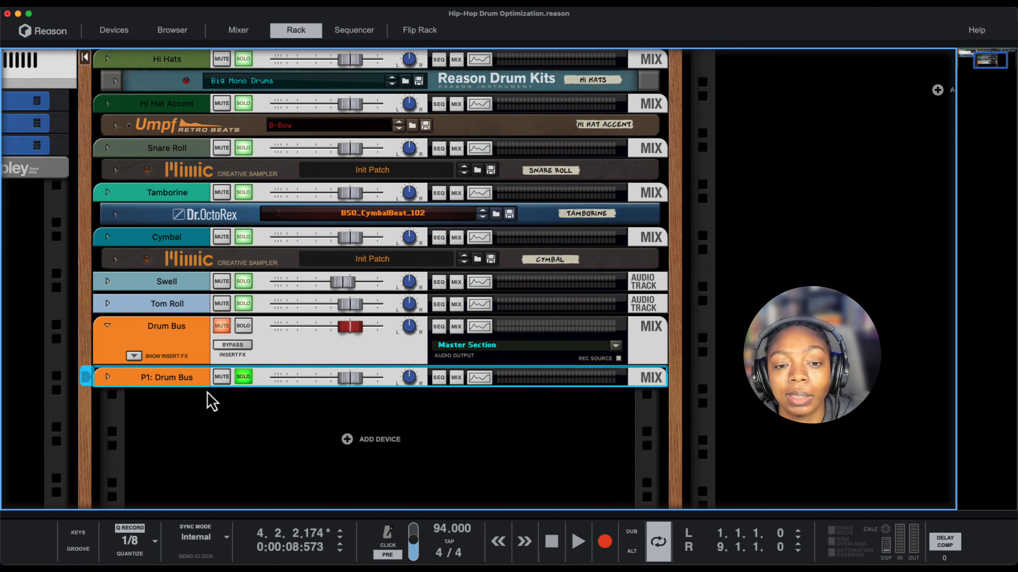
- Unfold the P1: Drum Bus channel with its level pulled fully down, and unsolo both drum bus channels
left_click(183, 343)
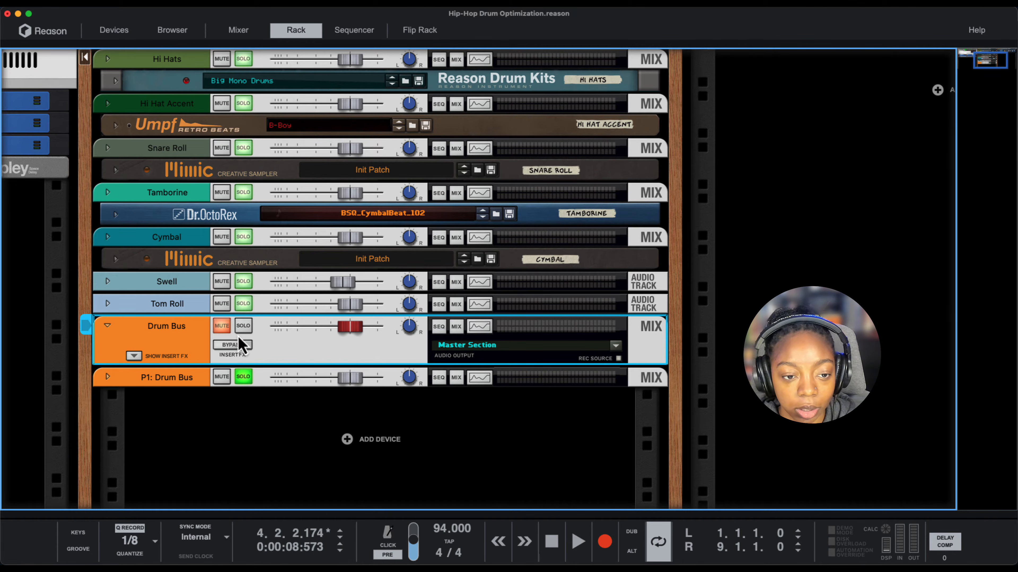
left_click_drag(341, 383, 120, 396)
left_click(107, 377)
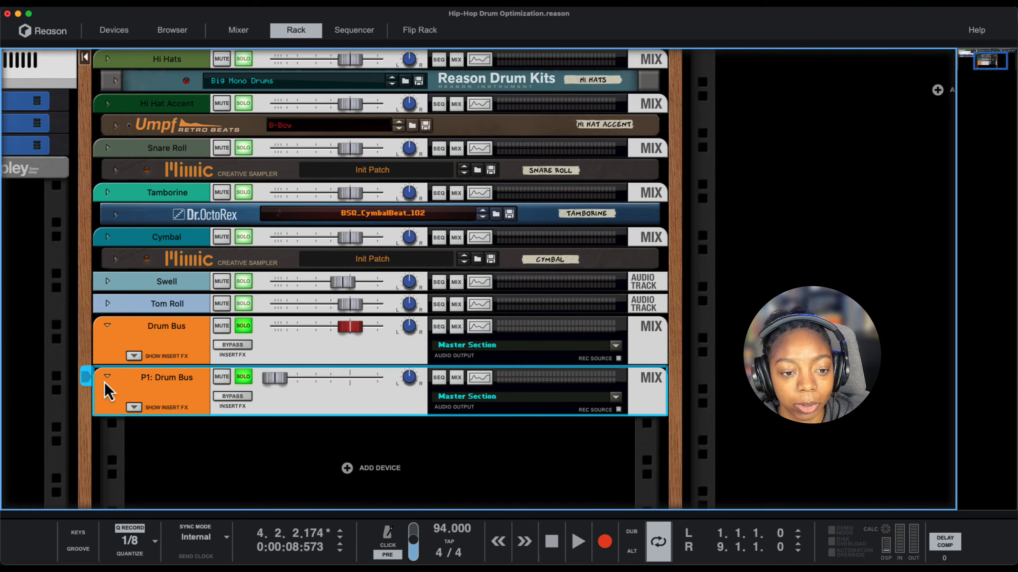
left_click(240, 335)
left_click(244, 377)
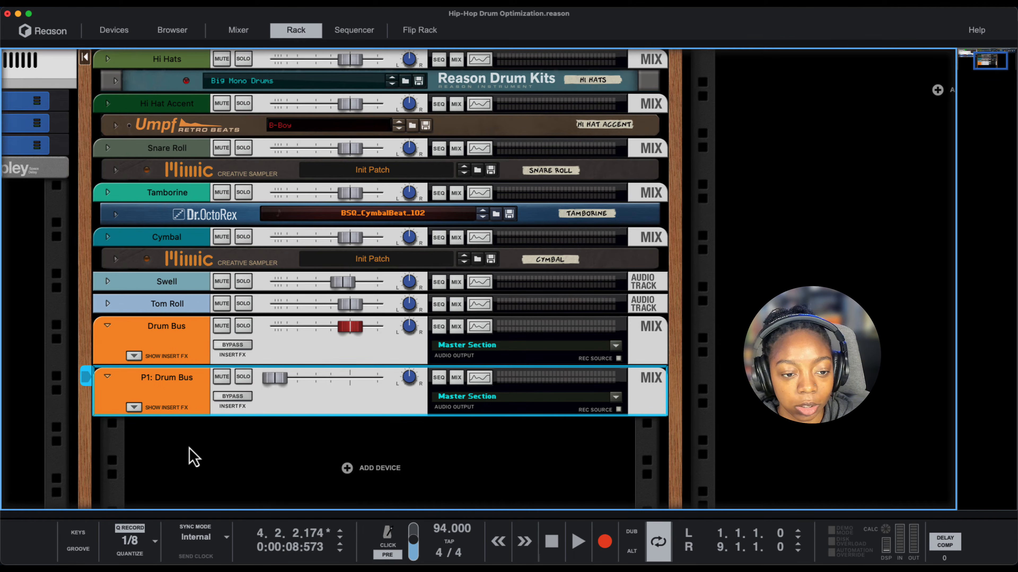
- Show the P1: Drum Bus insert effects and add a Reason Studios Scream 4 Distortion there
left_click(134, 407)
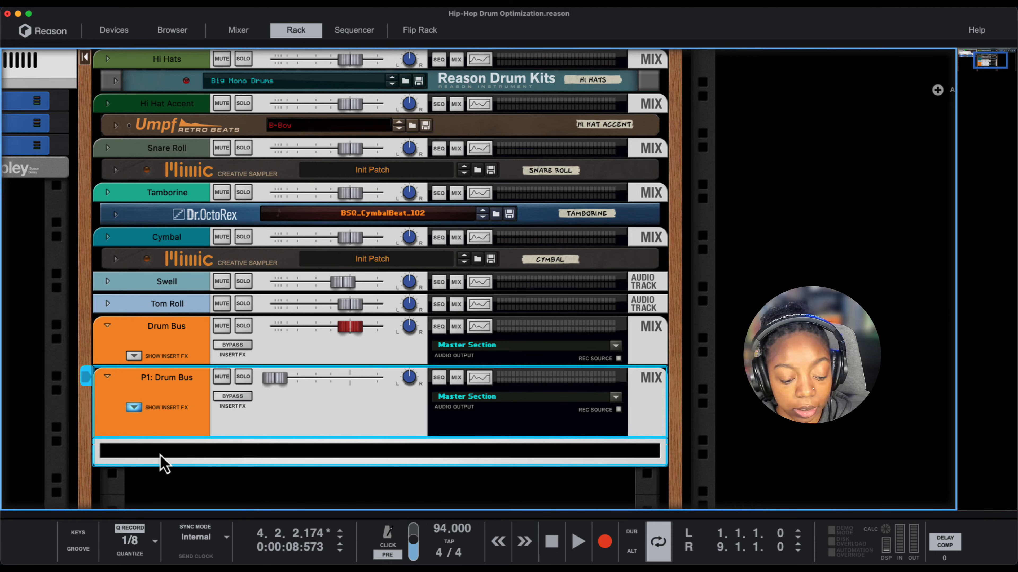
scroll(182, 463, "down", 1)
right_click(191, 441)
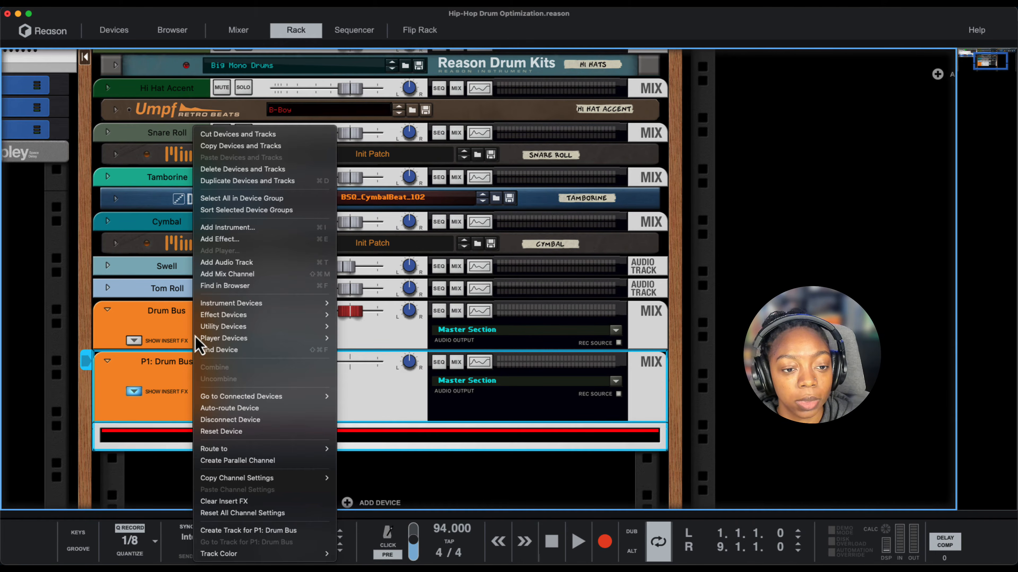
mouse_move(204, 308)
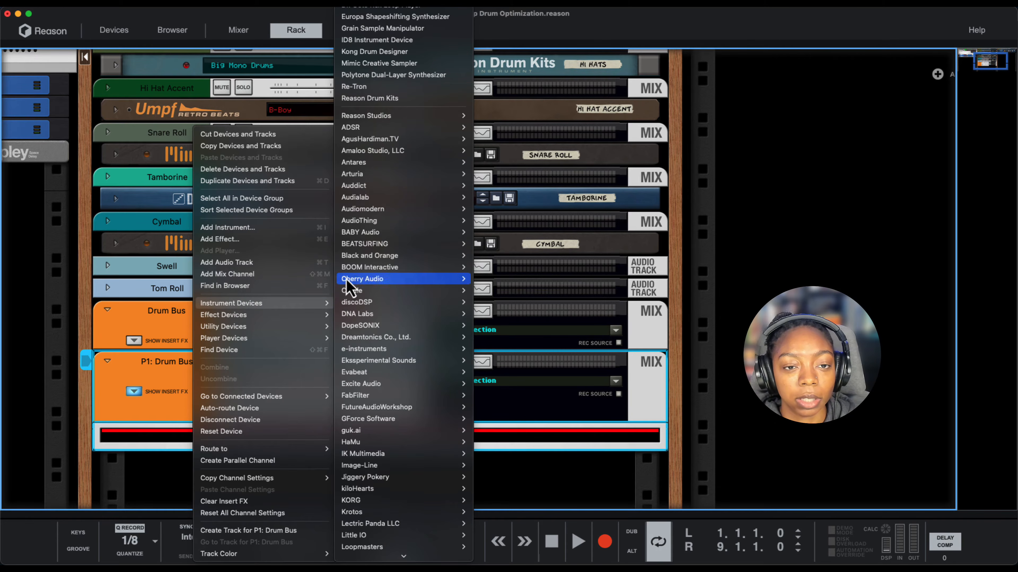
mouse_move(353, 120)
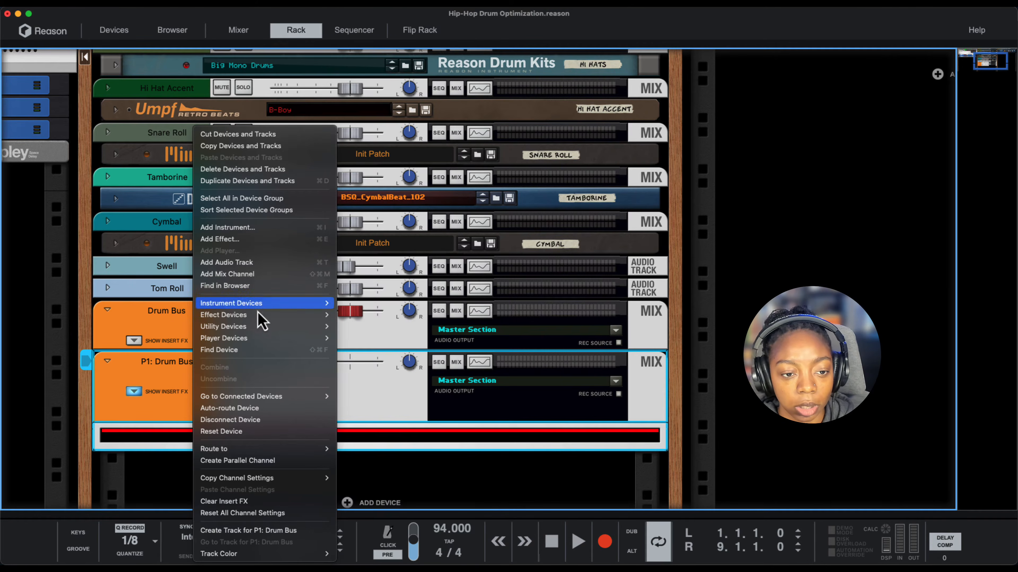
mouse_move(295, 317)
mouse_move(400, 117)
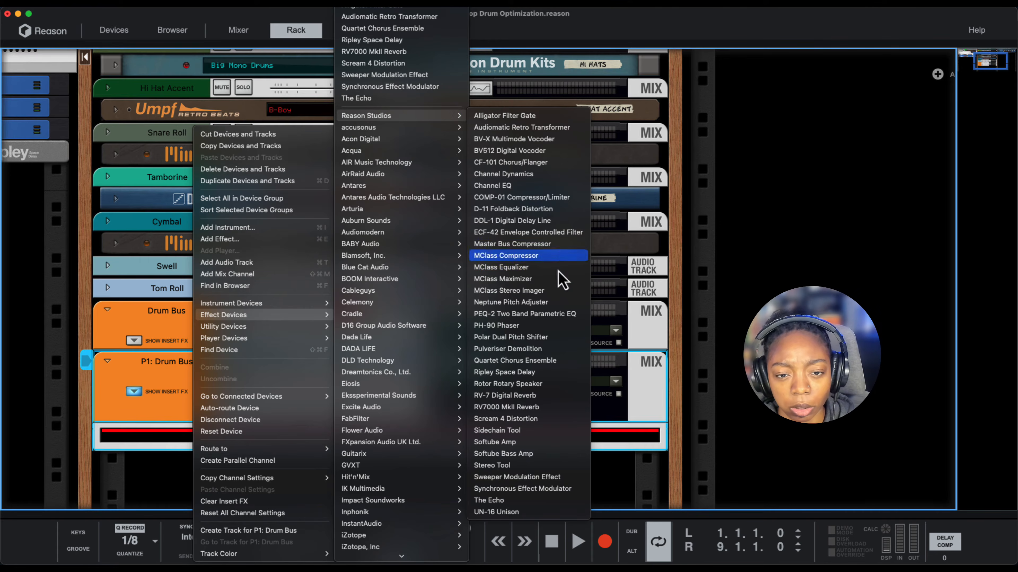
left_click(530, 419)
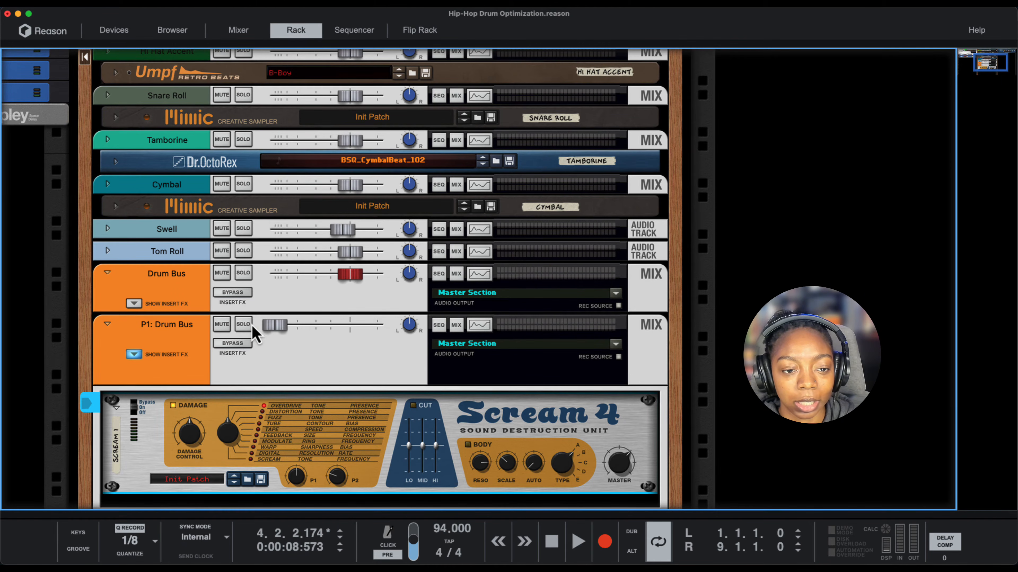
- Solo the P1: Drum Bus channel and raise its level to about -53.55 dB
left_click(244, 325)
left_click_drag(275, 326, 275, 344)
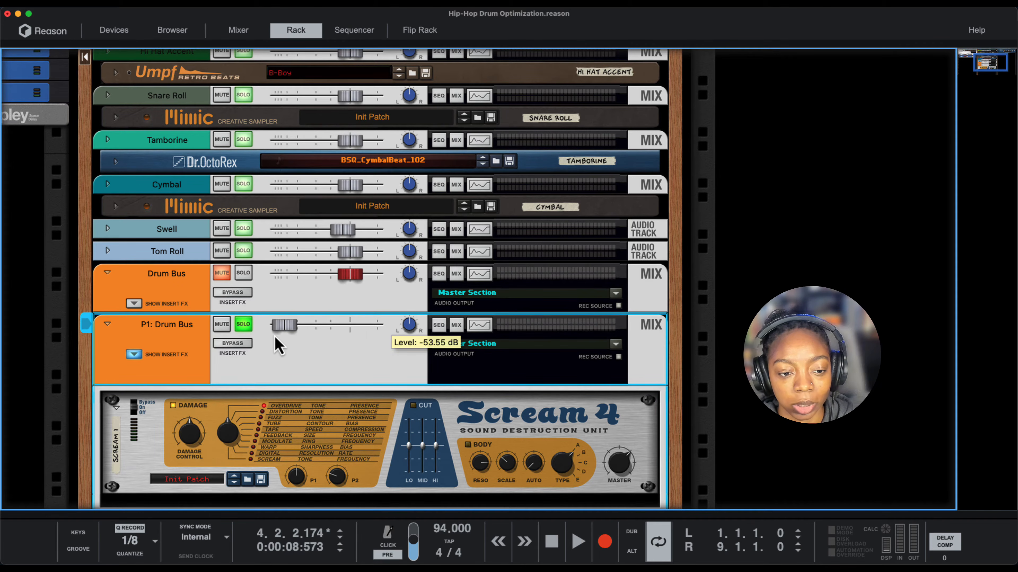
- Set Scream 4's Damage Control to 127 and start playback
left_click(191, 439)
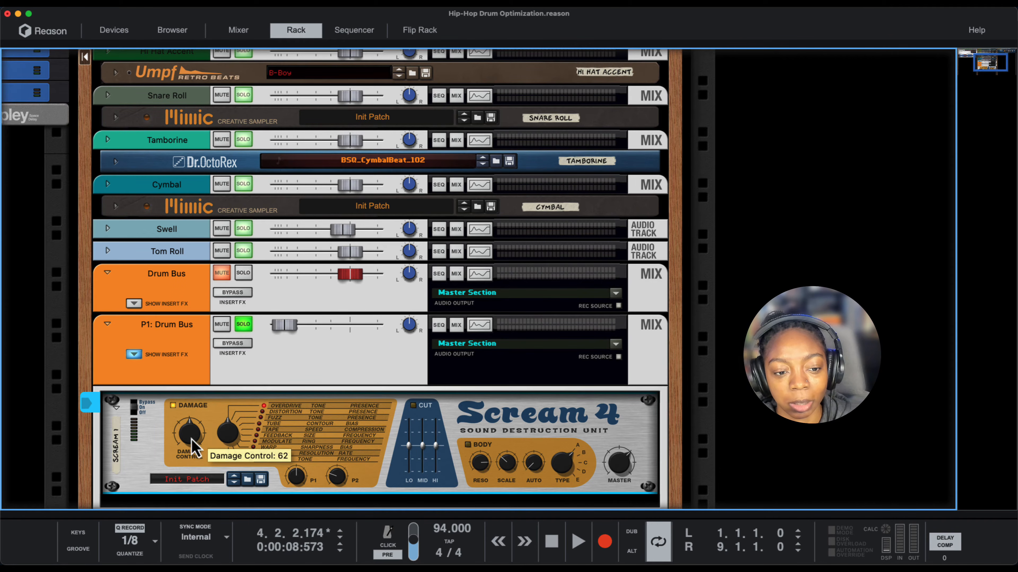
left_click_drag(191, 438, 226, 435)
key("space")
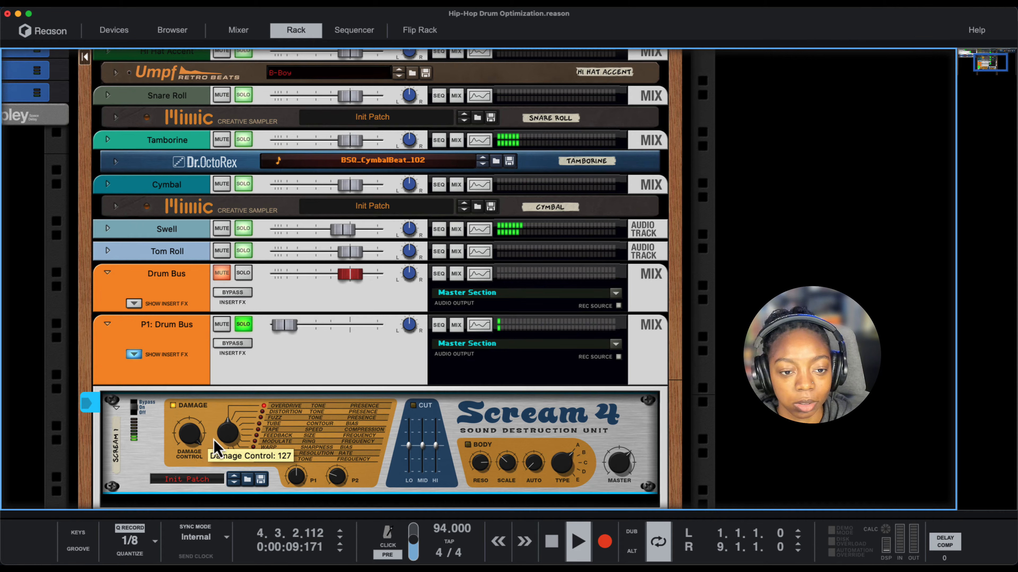
- Audition Scream 4's damage types during playback, settling on Feedback, while raising the P1: Drum Bus level to -14.24 dB
left_click_drag(291, 334, 298, 342)
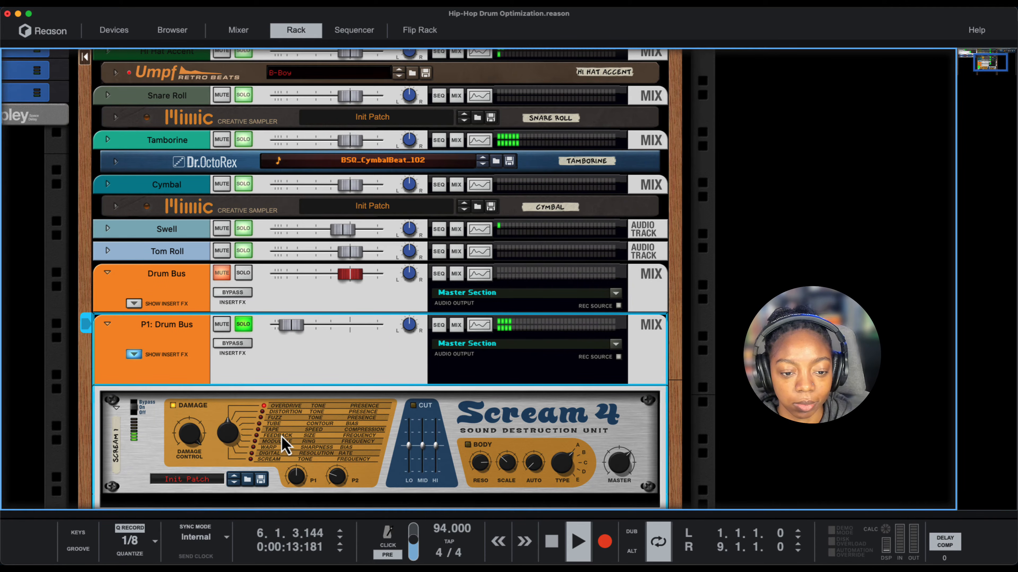
left_click_drag(234, 432, 227, 437)
left_click_drag(282, 331, 286, 335)
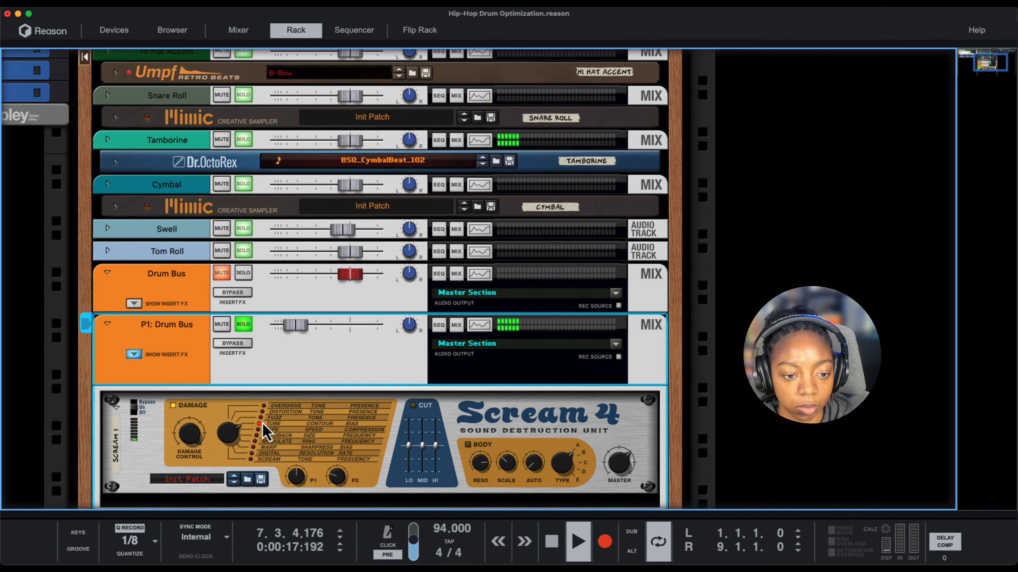
left_click_drag(235, 438, 233, 441)
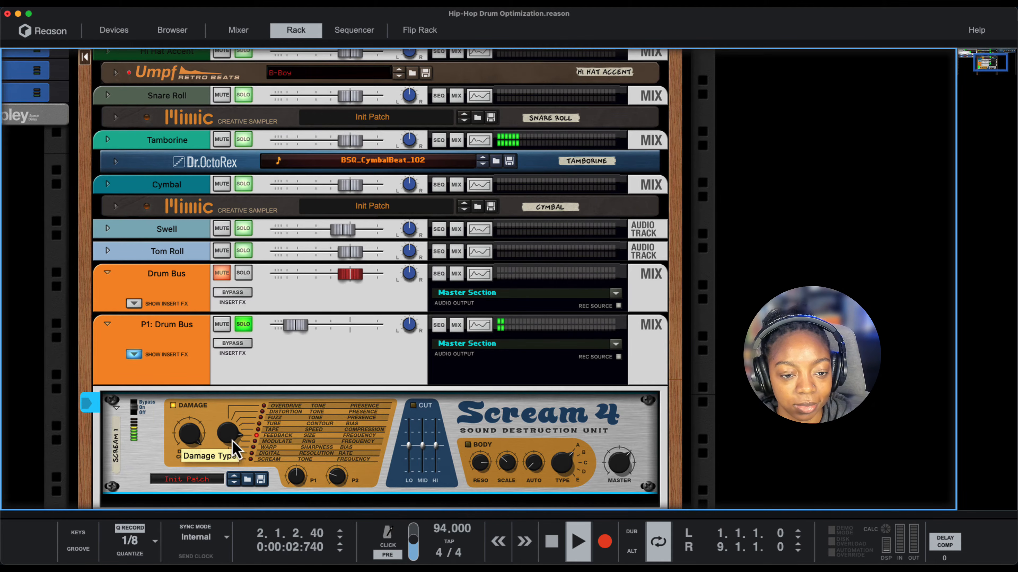
left_click_drag(295, 334, 318, 328)
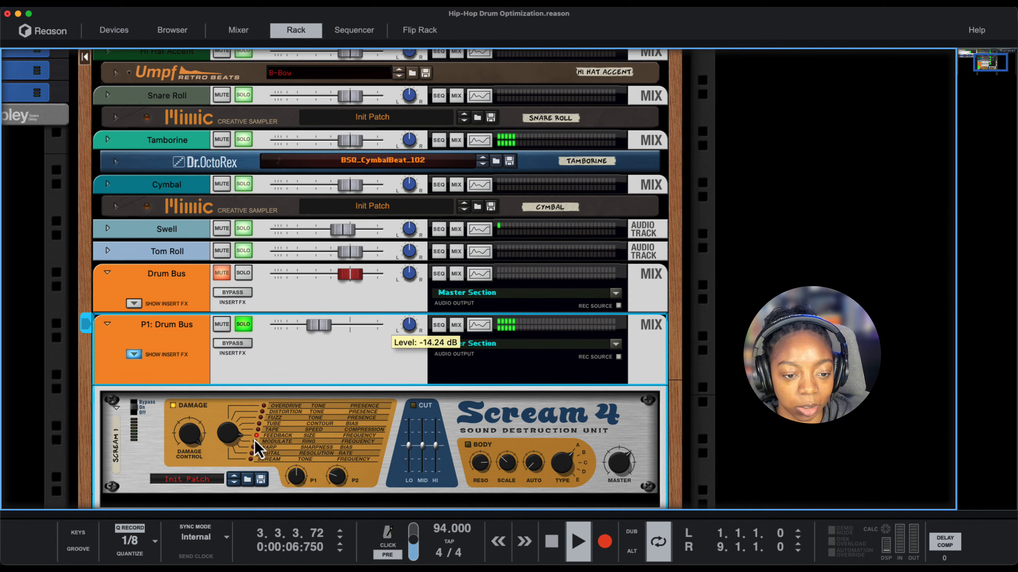
left_click_drag(231, 439, 229, 431)
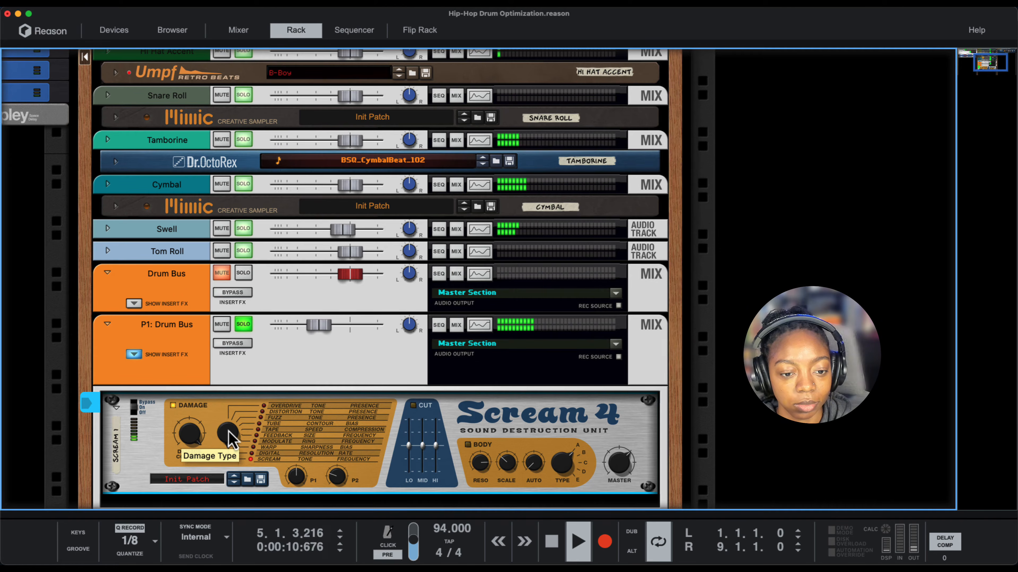
left_click_drag(229, 432, 225, 456)
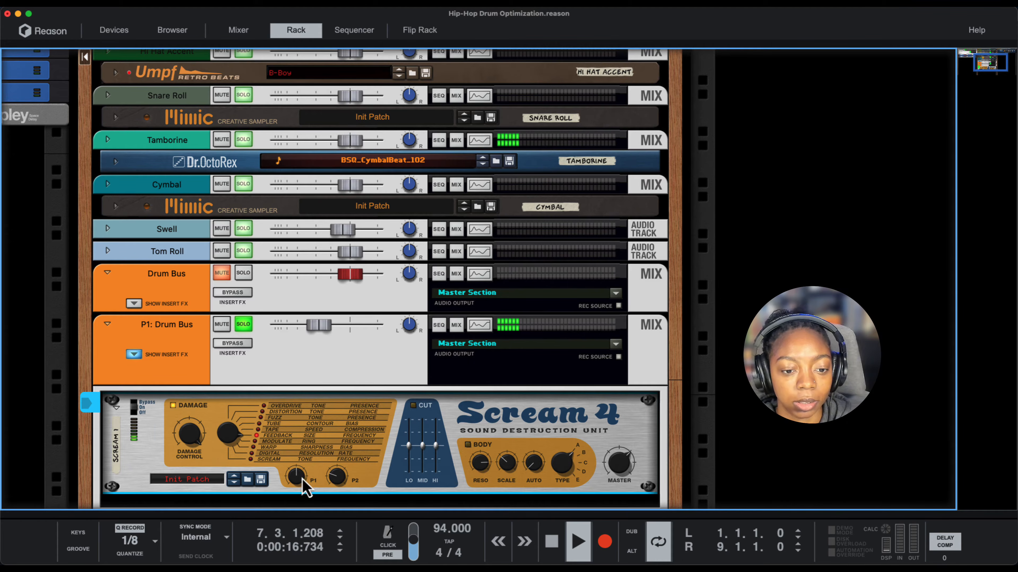
- Try Scream 4's Parameter 1 at 127, raise the P1: Drum Bus level to -3.78 dB, and turn Parameter 1 back down
left_click_drag(299, 491, 302, 447)
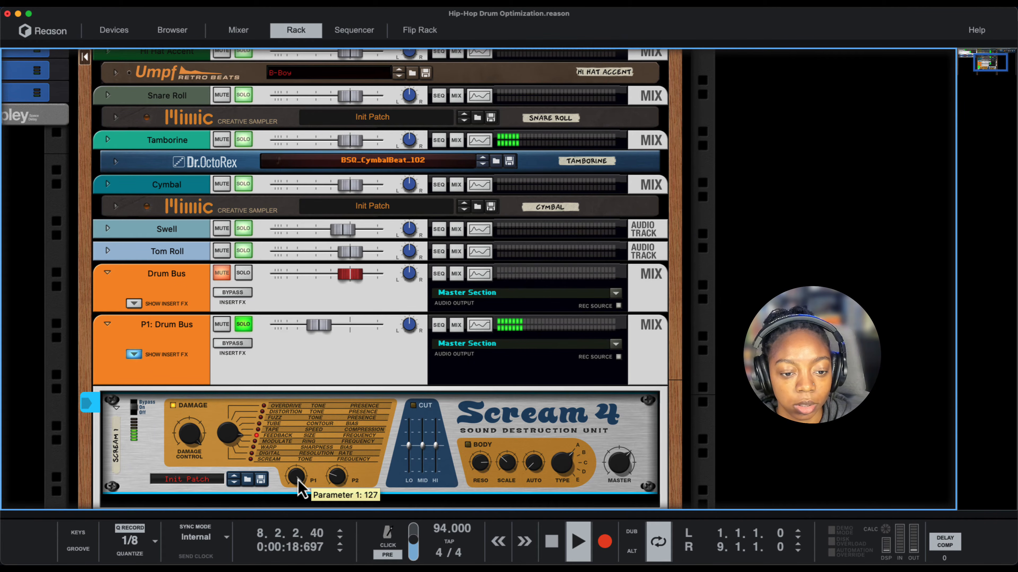
left_click_drag(336, 326, 347, 354)
left_click_drag(295, 484, 295, 557)
- Try Scream 4's Parameter 2 between 0 and 127, settling on a lower setting, and reduce Damage Control
left_click_drag(339, 483, 352, 437)
left_click_drag(340, 481, 331, 507)
left_click_drag(193, 437, 215, 462)
left_click_drag(339, 477, 344, 506)
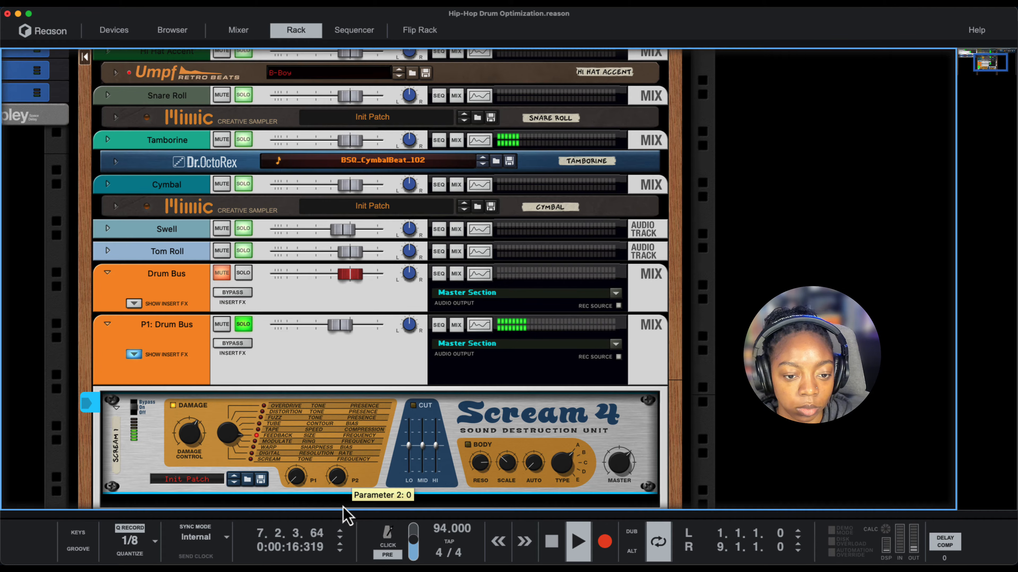
left_click_drag(345, 515, 348, 422)
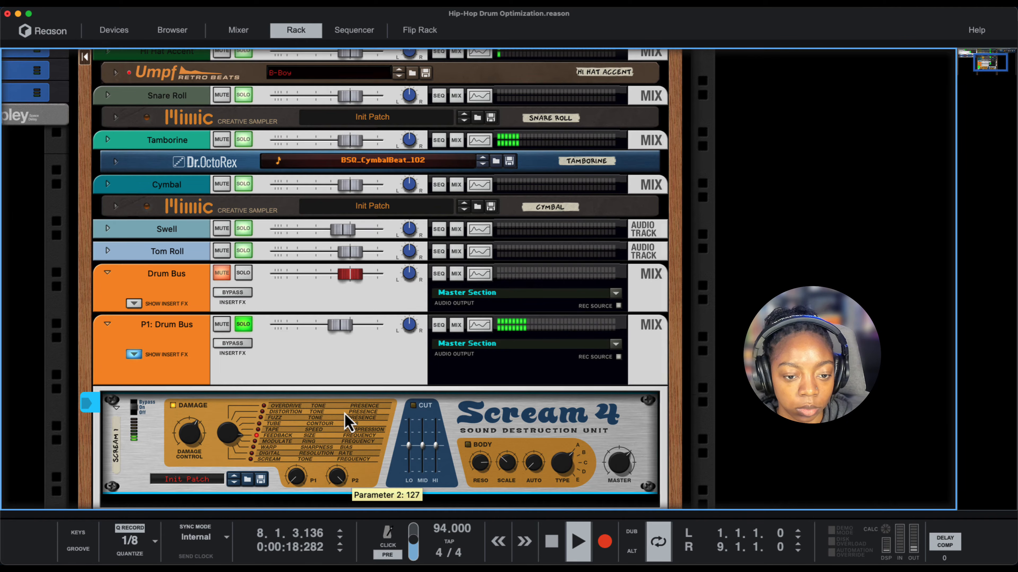
mouse_move(189, 434)
left_mouse_down()
mouse_move(192, 405)
mouse_move(192, 445)
left_mouse_up()
left_click_drag(336, 476, 342, 505)
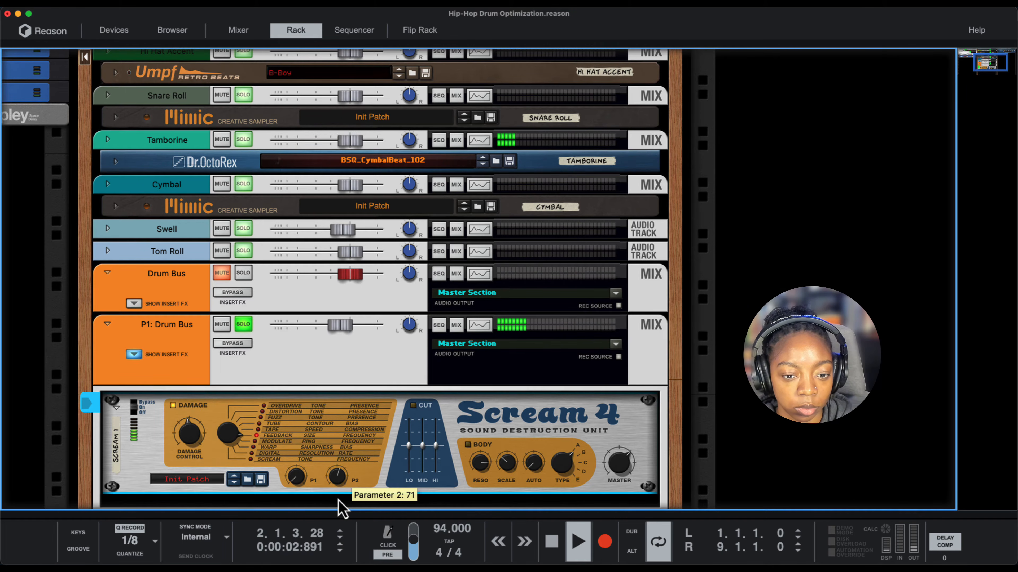
- Turn on Scream 4's Cut section, lower its Lo band, and stop playback
left_click(413, 405)
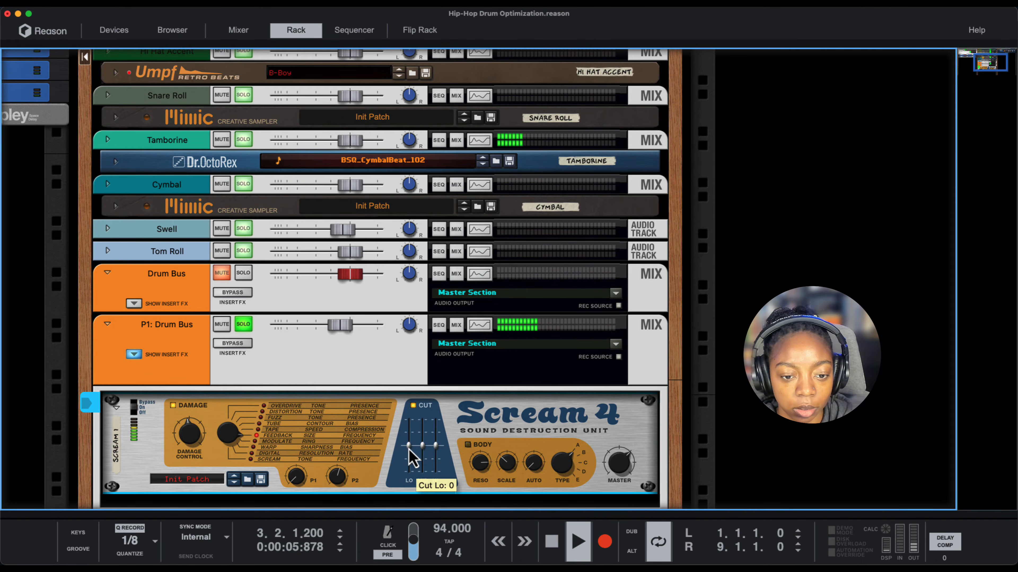
left_click_drag(409, 446, 405, 464)
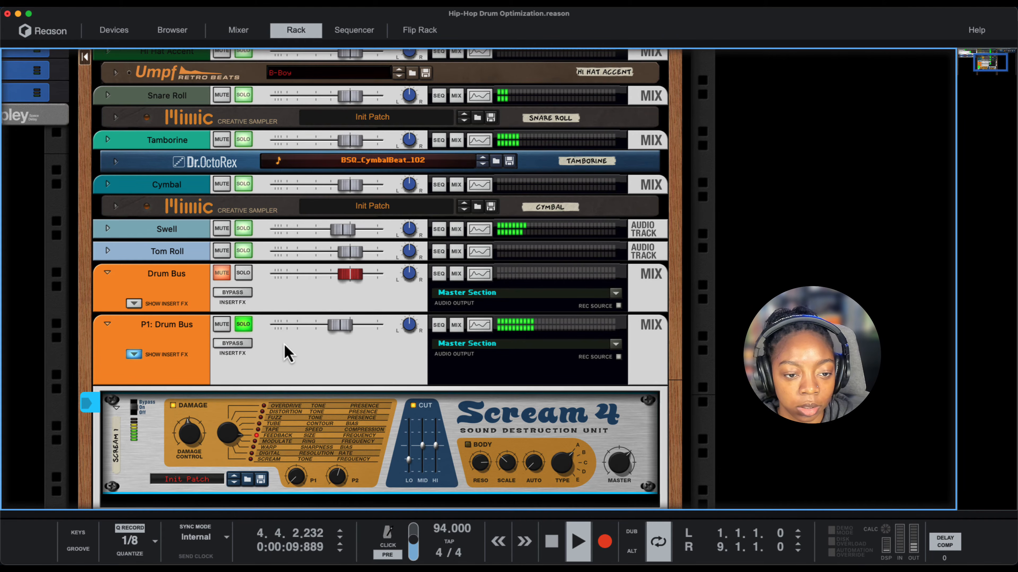
key("space")
- Unsolo P1: Drum Bus, pull its level fully down, and blend it back in under the Drum Bus during playback, keeping Feedback damage
left_click(245, 324)
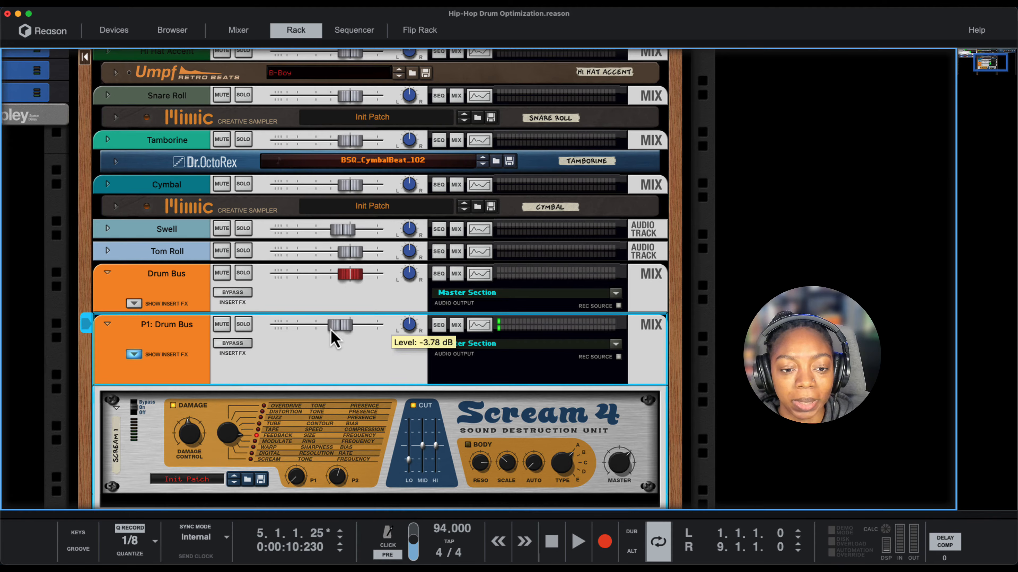
left_click_drag(332, 331, 220, 380)
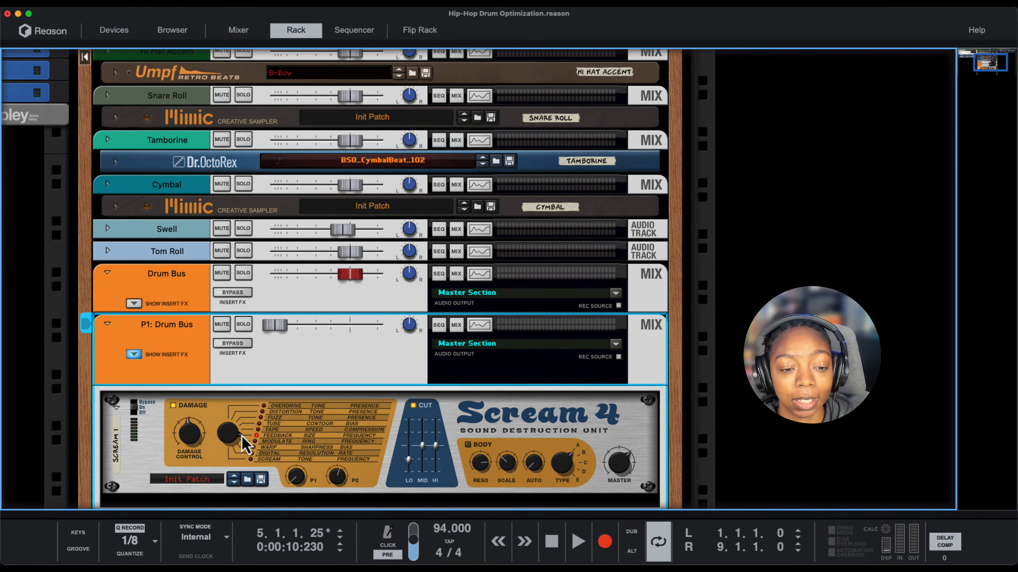
left_click(306, 430)
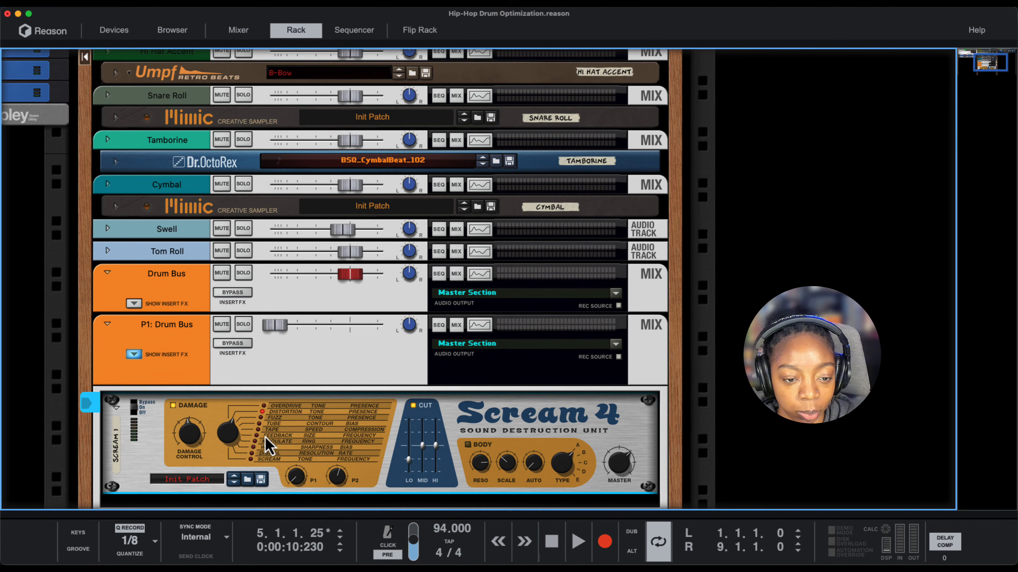
key("space")
left_click_drag(275, 330, 312, 385)
mouse_move(312, 337)
left_mouse_down()
mouse_move(336, 345)
mouse_move(325, 339)
left_mouse_up()
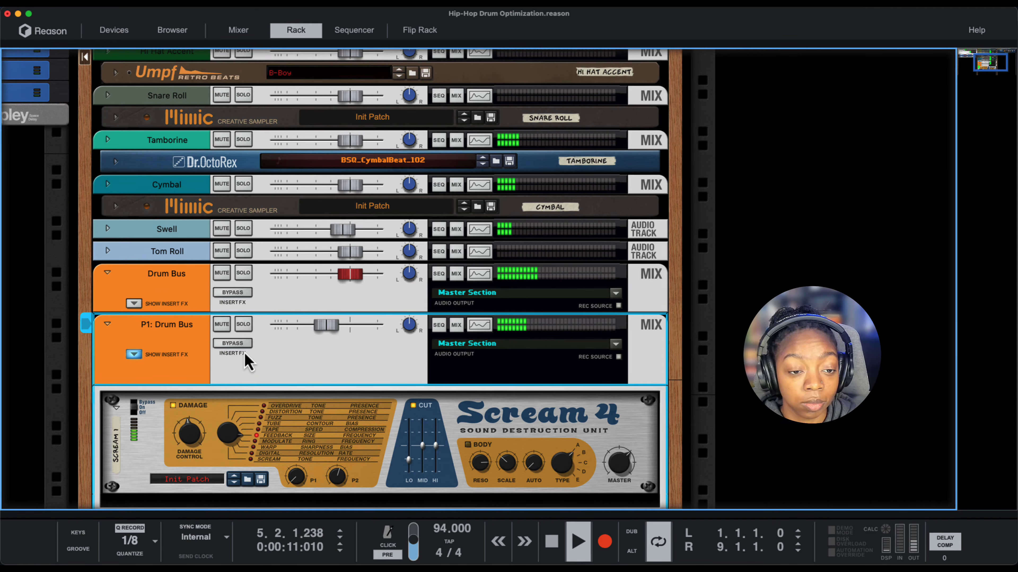
- Mute P1: Drum Bus to hear the drums without the distortion, then unmute it for comparison
left_click(227, 328)
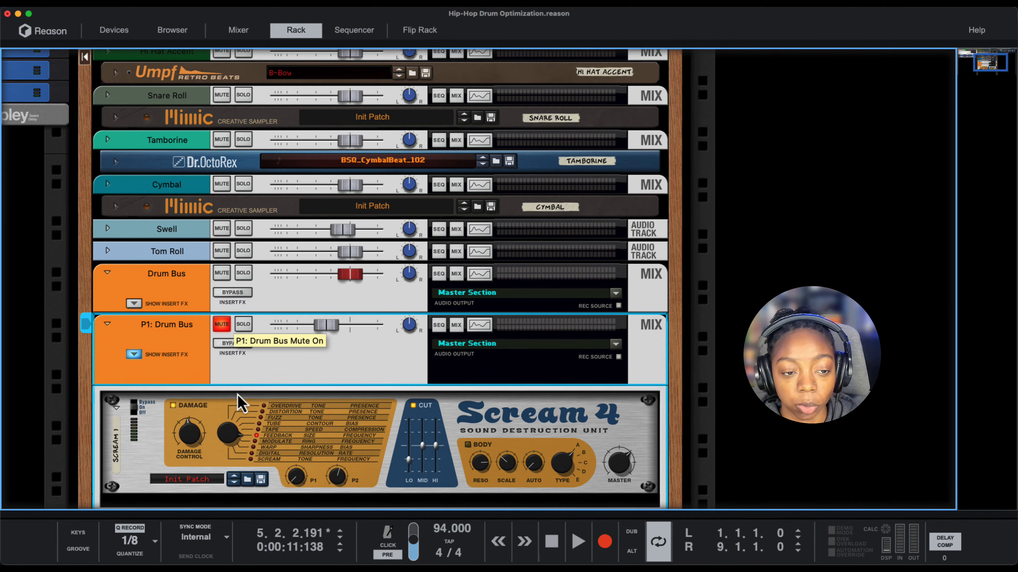
key("space")
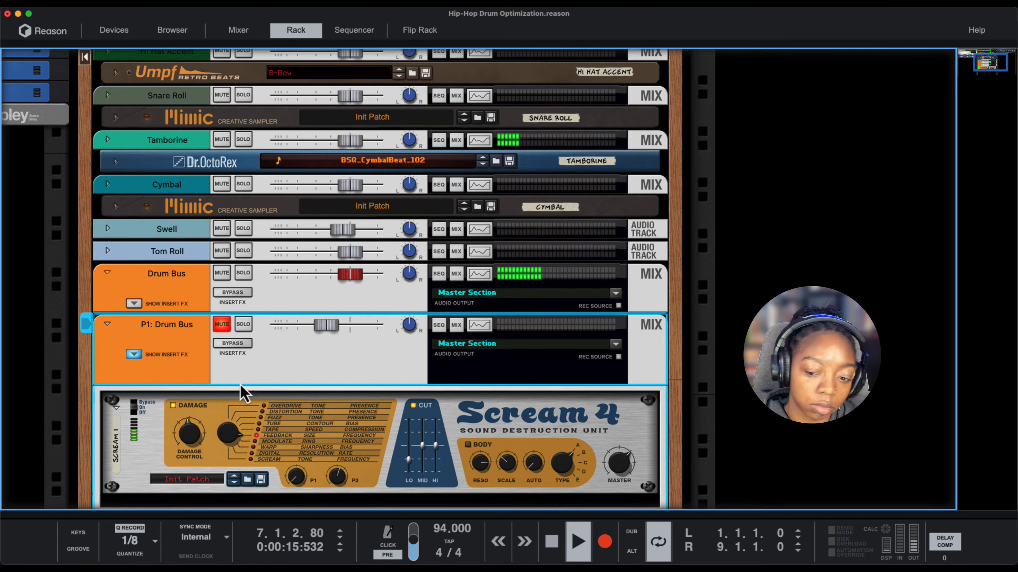
left_click(223, 325)
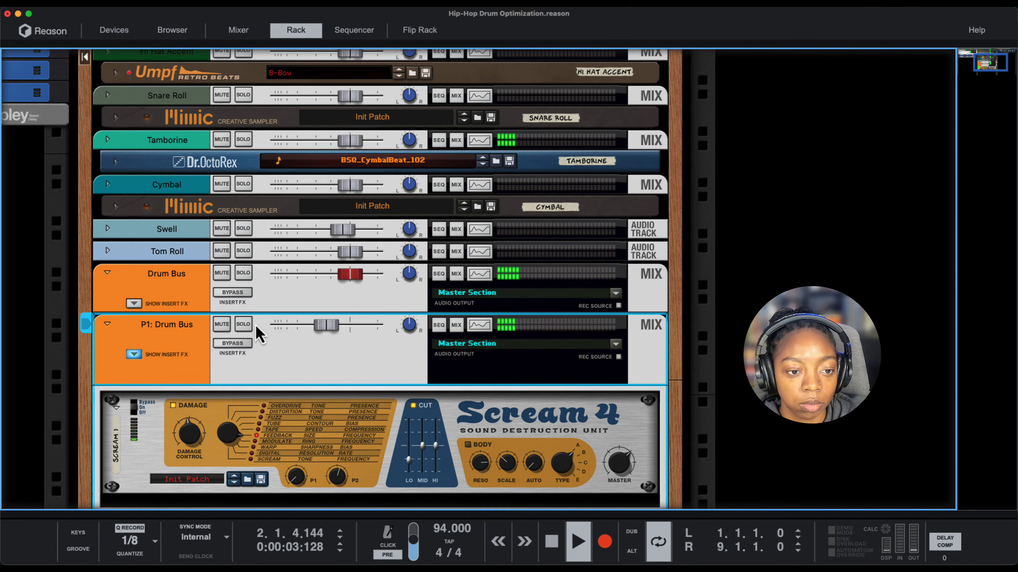
- Listen to the Drum Bus soloed alone, P1: Drum Bus soloed alone, and both channels soloed together
left_click(243, 273)
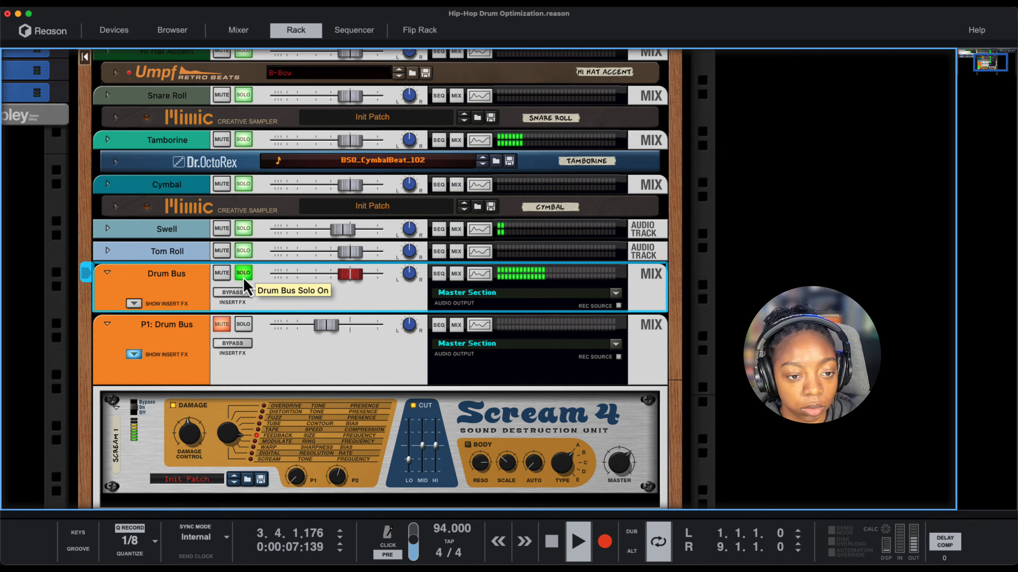
key("space")
left_click(243, 324)
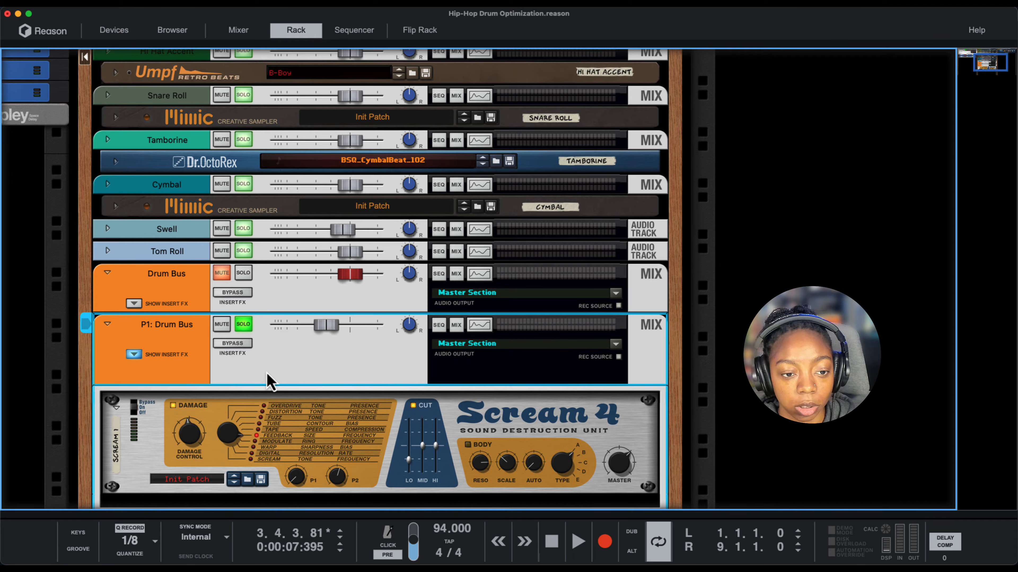
key("space")
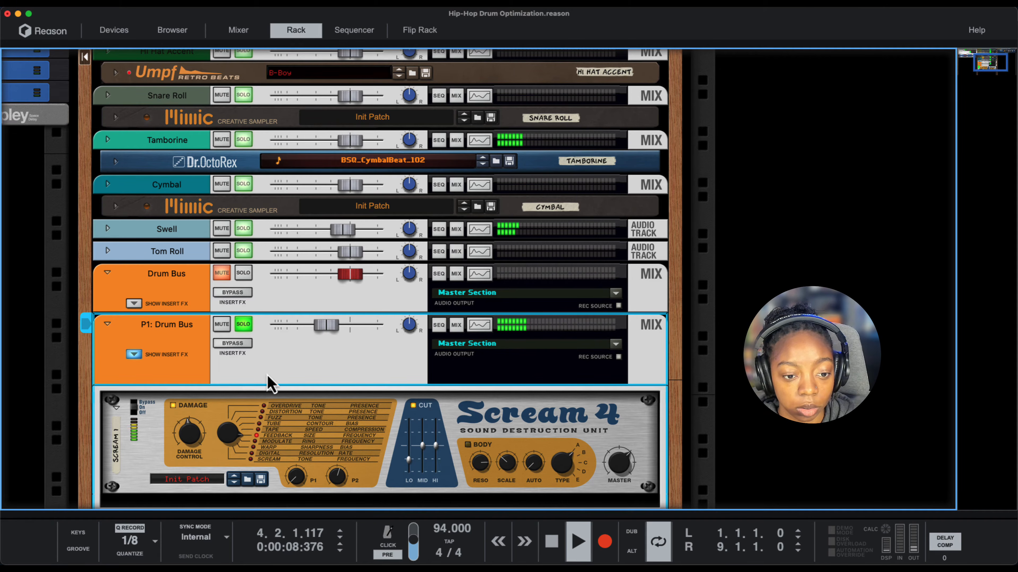
left_click(244, 273)
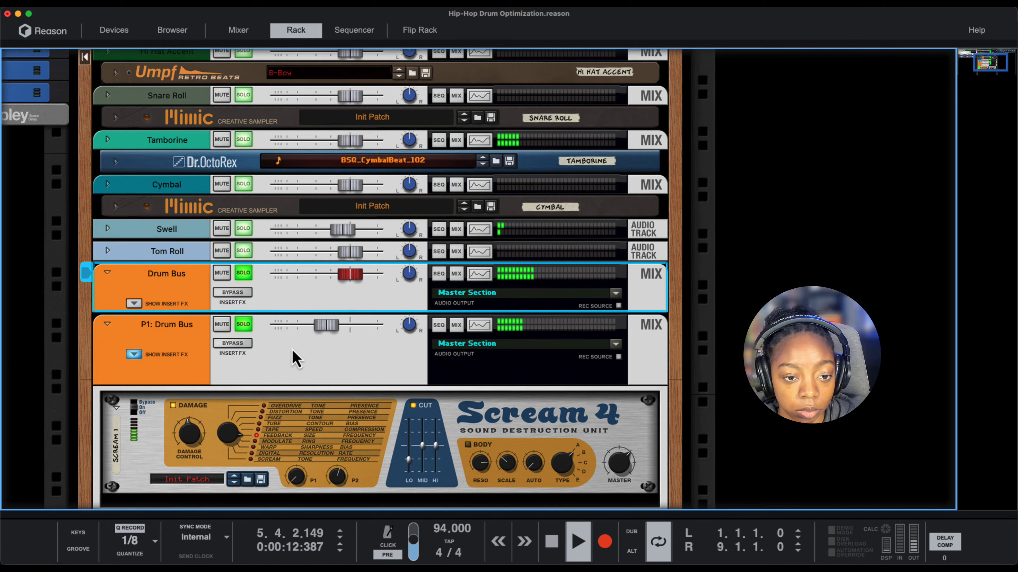
- Raise the P1: Drum Bus level slightly and unsolo both drum bus channels
left_click_drag(323, 332, 326, 334)
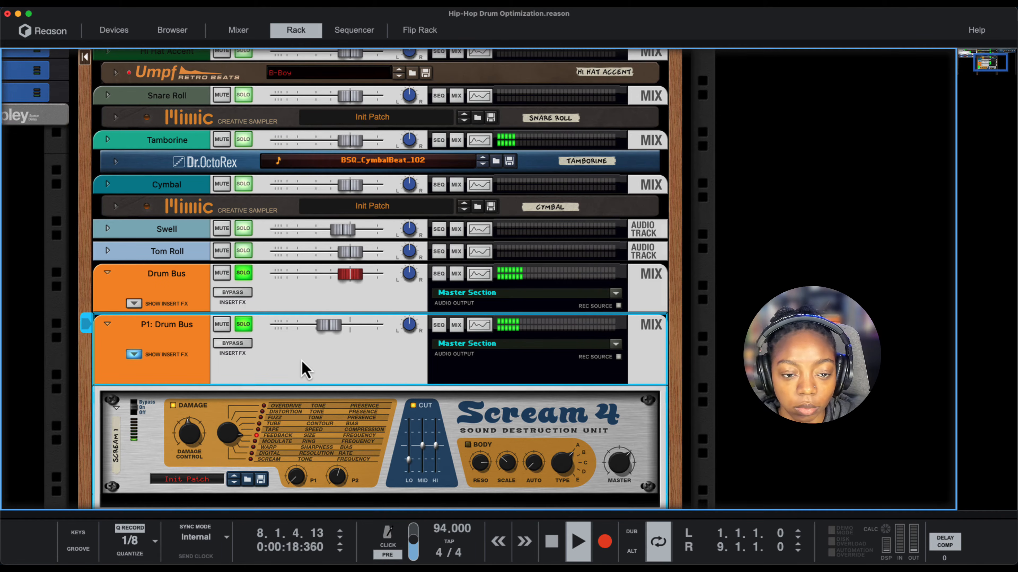
left_click(242, 273)
left_click(267, 383)
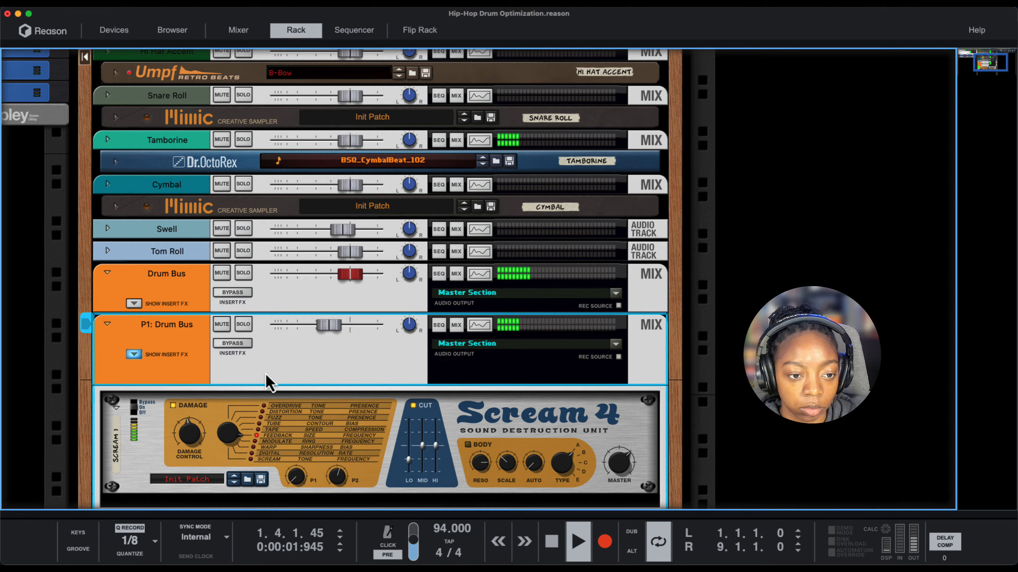
- Show the Drum Bus insert effects, unfold Kong to audition its Transient Shaper, and hide Kong's drum and FX section
left_click(133, 303)
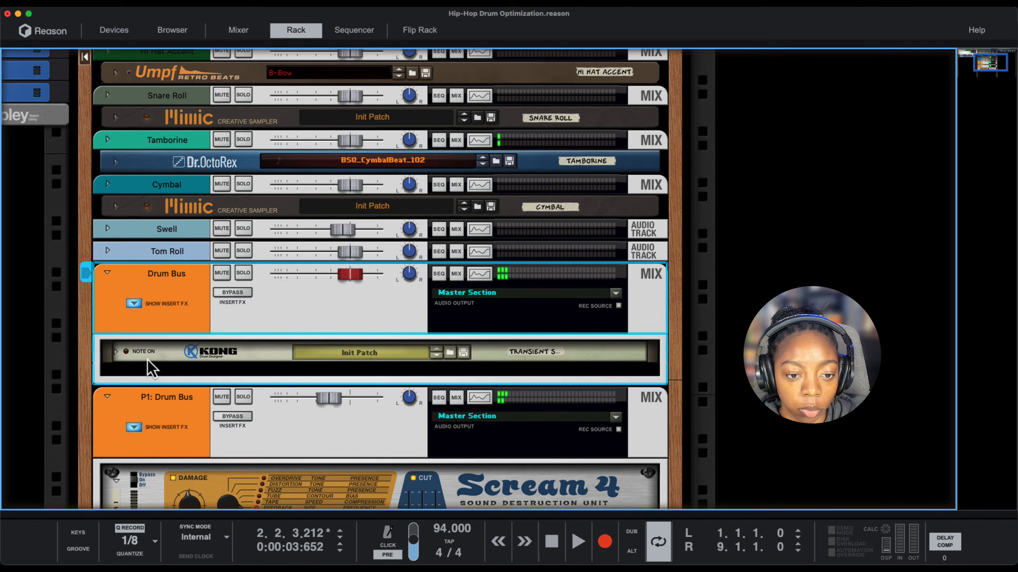
left_click(115, 353)
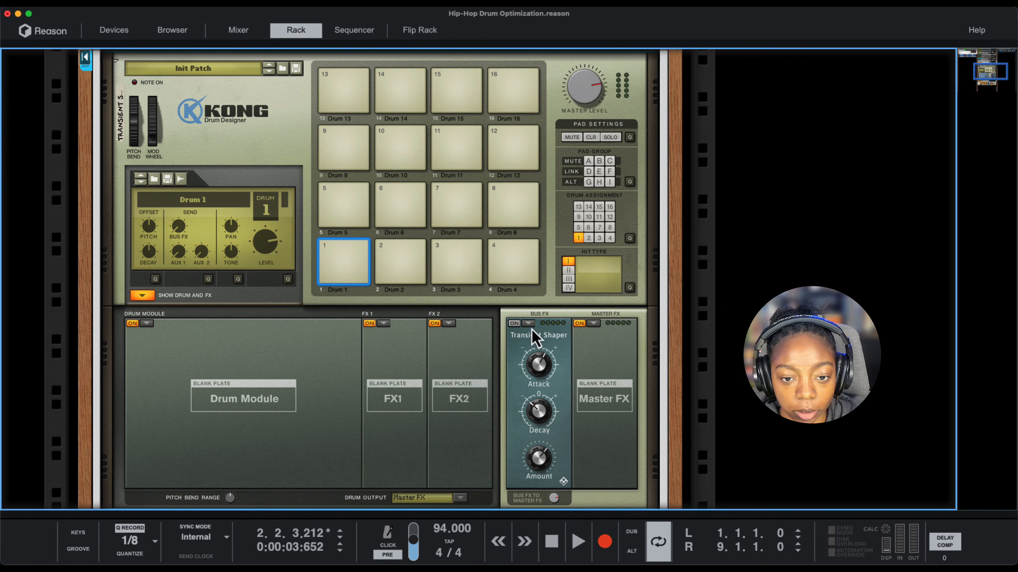
key("space")
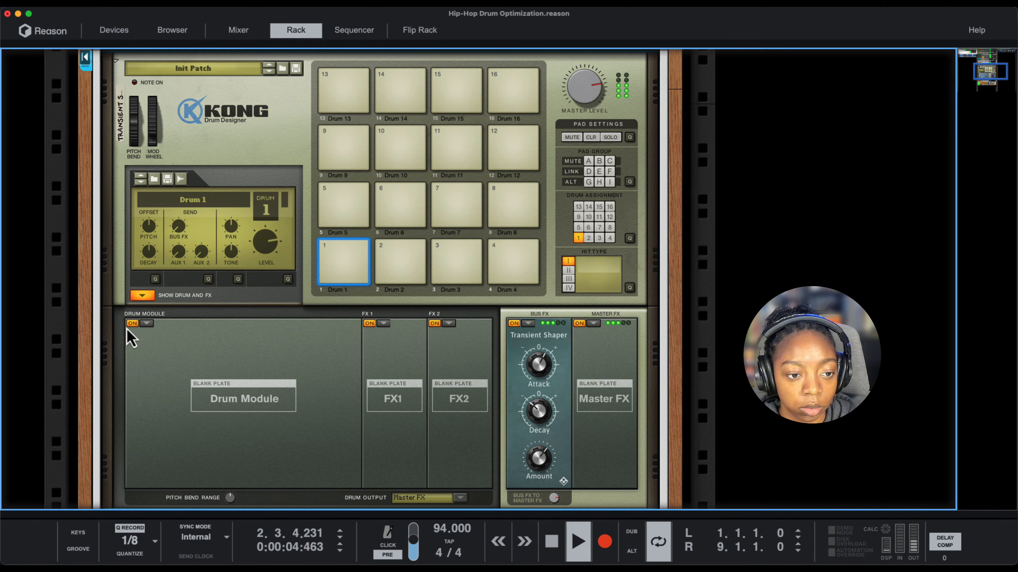
left_click(143, 296)
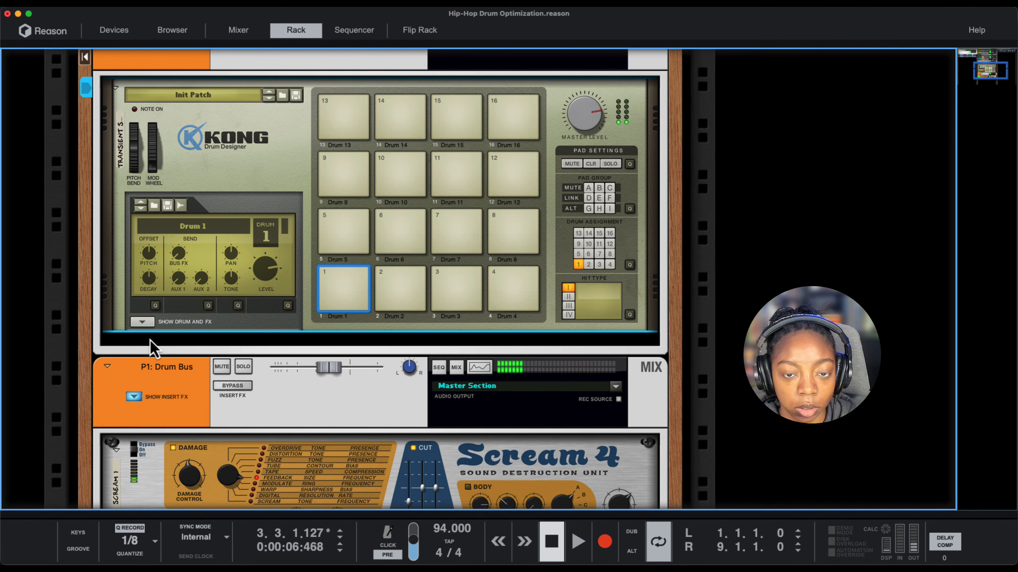
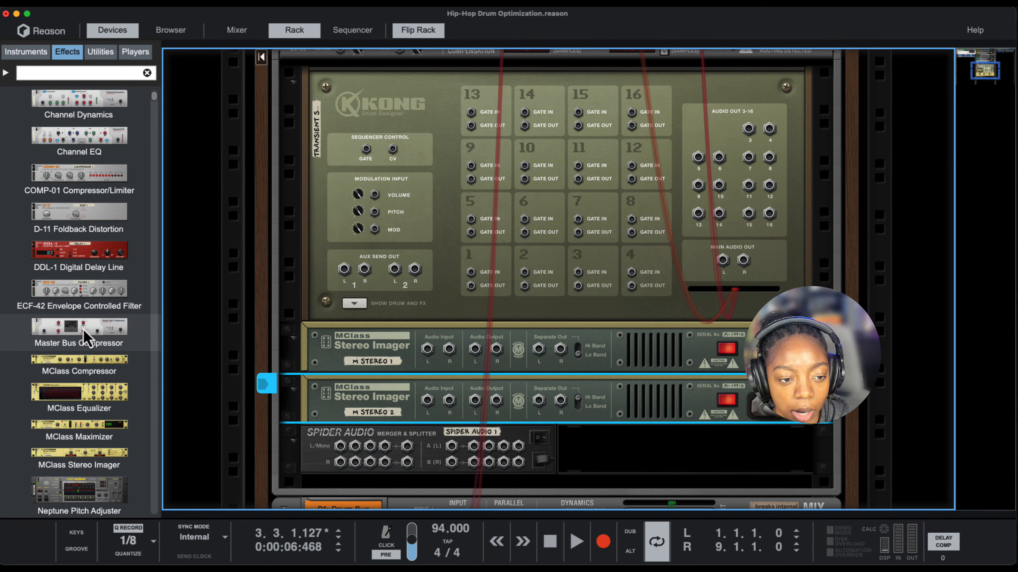
- Add a Master Bus Compressor between the two MClass Stereo Imagers and a Pulveriser below the second imager
left_click_drag(73, 331, 373, 397)
scroll(375, 420, "down", 2)
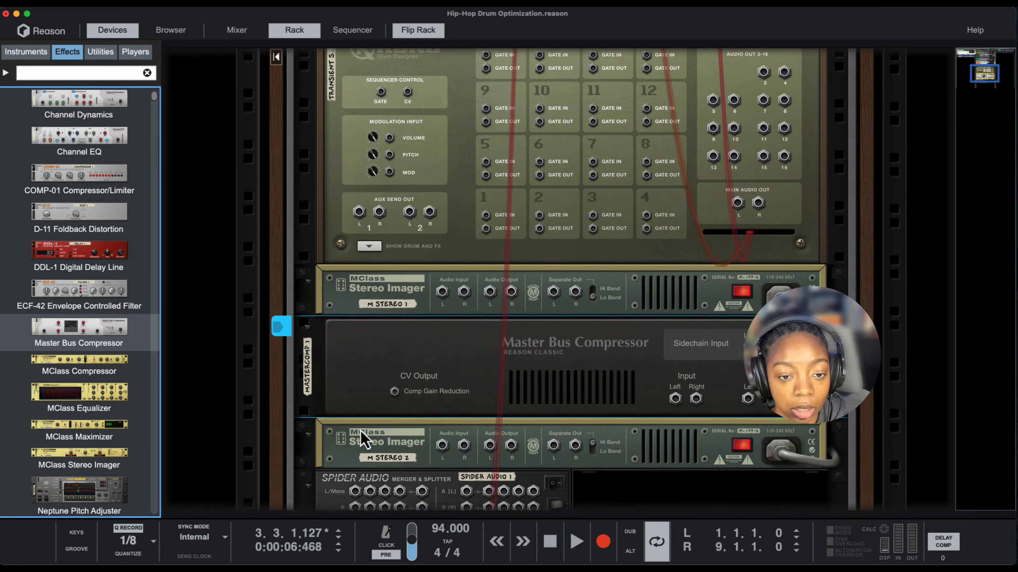
scroll(362, 432, "down", 1)
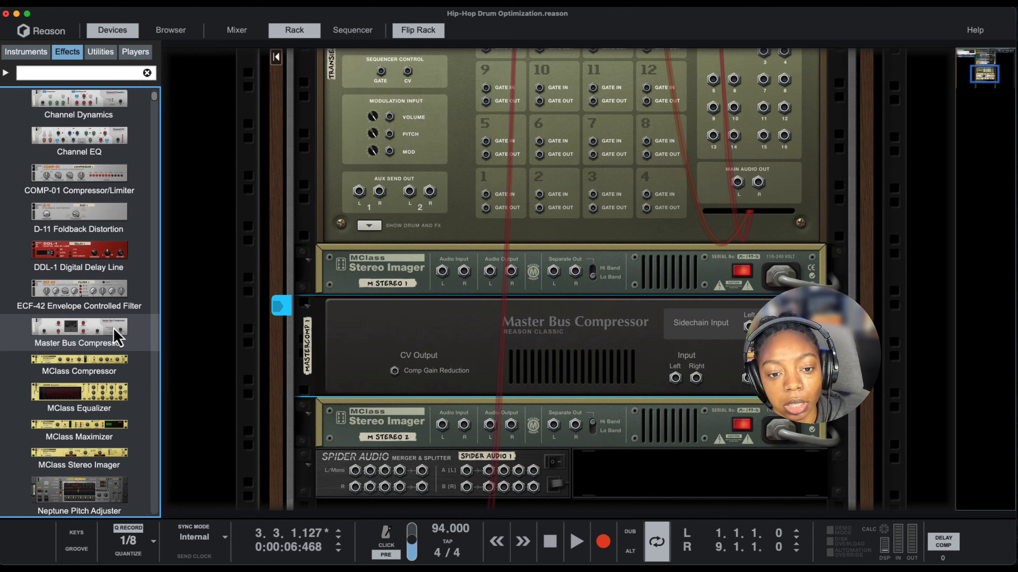
scroll(96, 345, "down", 5)
scroll(85, 327, "down", 5)
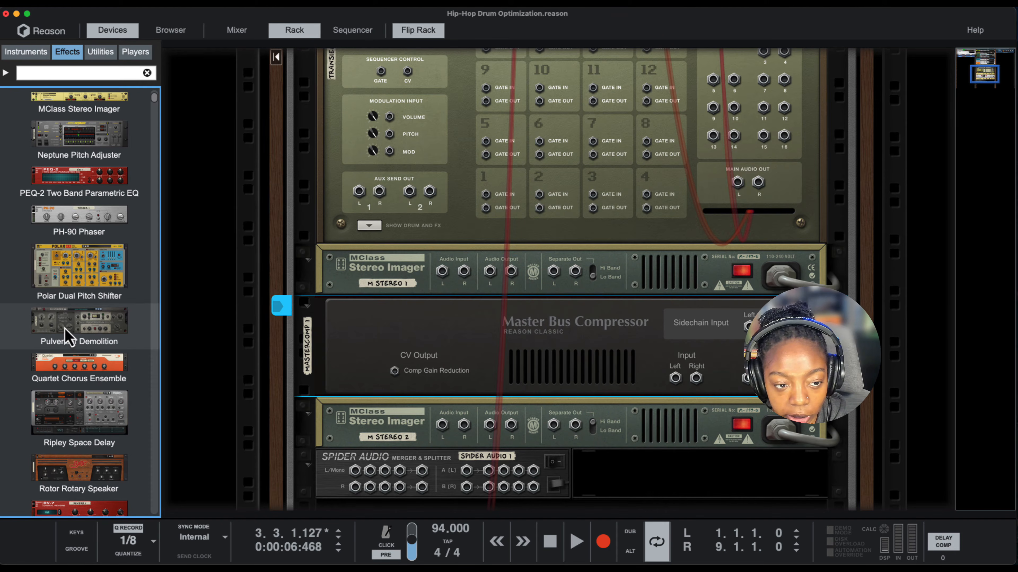
mouse_move(64, 327)
left_mouse_down()
mouse_move(380, 461)
mouse_move(383, 453)
mouse_move(447, 467)
left_mouse_up()
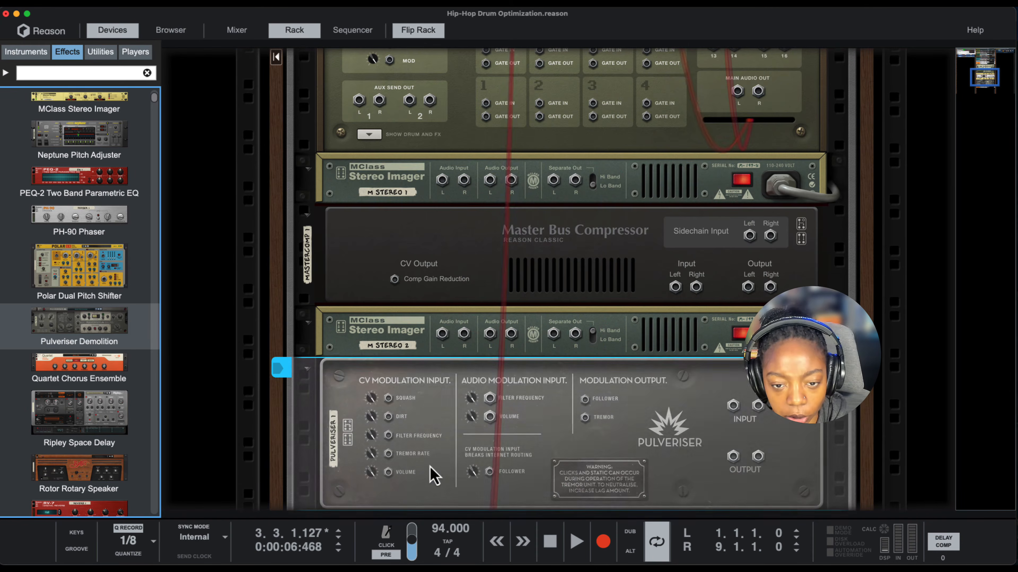
- Move the Spider Audio Merger & Splitter up in the rack so it sits directly below Kong
scroll(431, 473, "down", 2)
left_click_drag(325, 480, 352, 256)
scroll(337, 403, "up", 3)
scroll(605, 286, "up", 4)
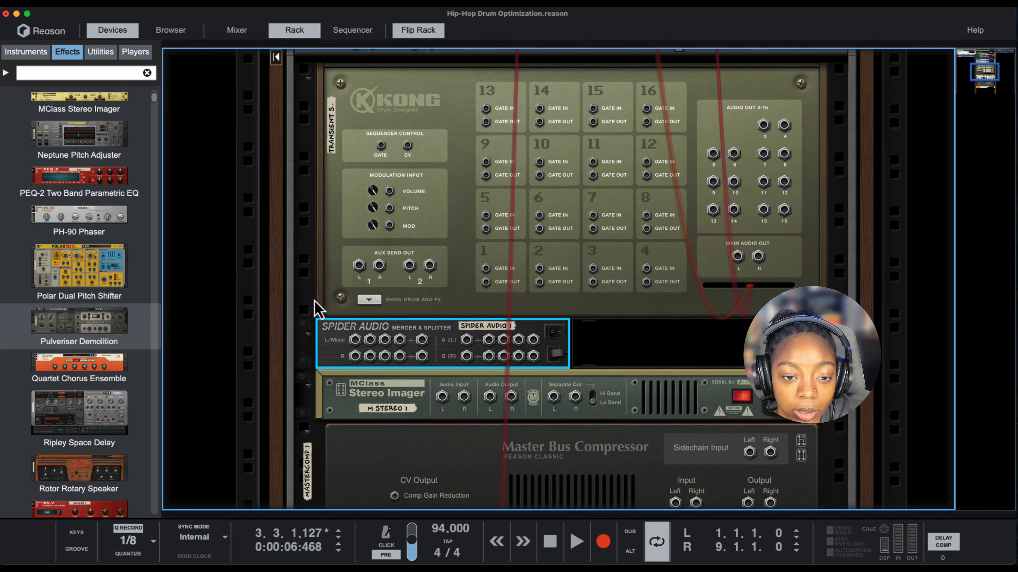
- Show Kong's drum and FX section and reroute its stereo output from the Drum Bus to the Spider Audio splitter inputs
left_click(369, 294)
scroll(439, 346, "down", 5)
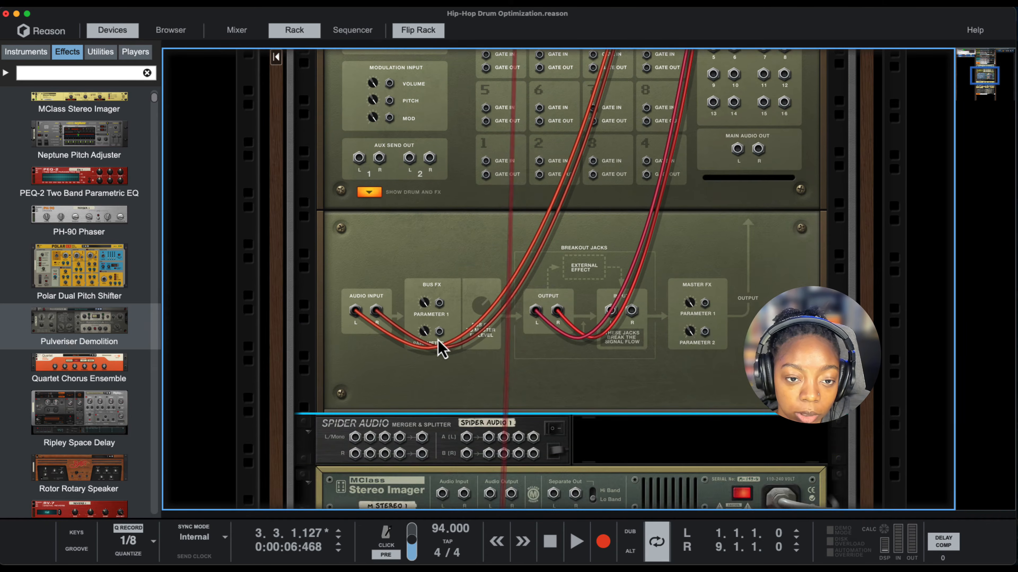
scroll(438, 346, "up", 10)
scroll(438, 347, "down", 4)
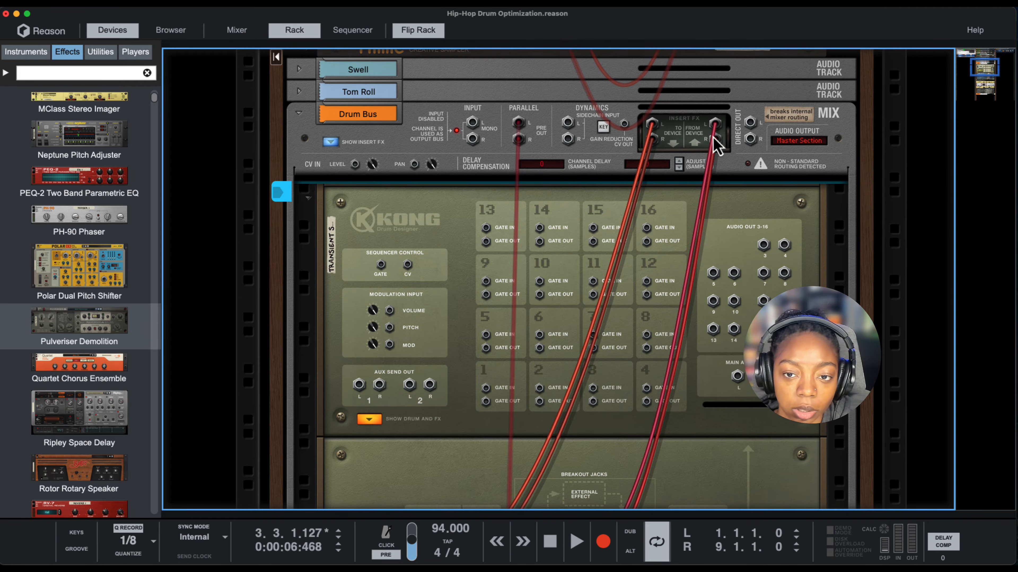
scroll(708, 157, "down", 6)
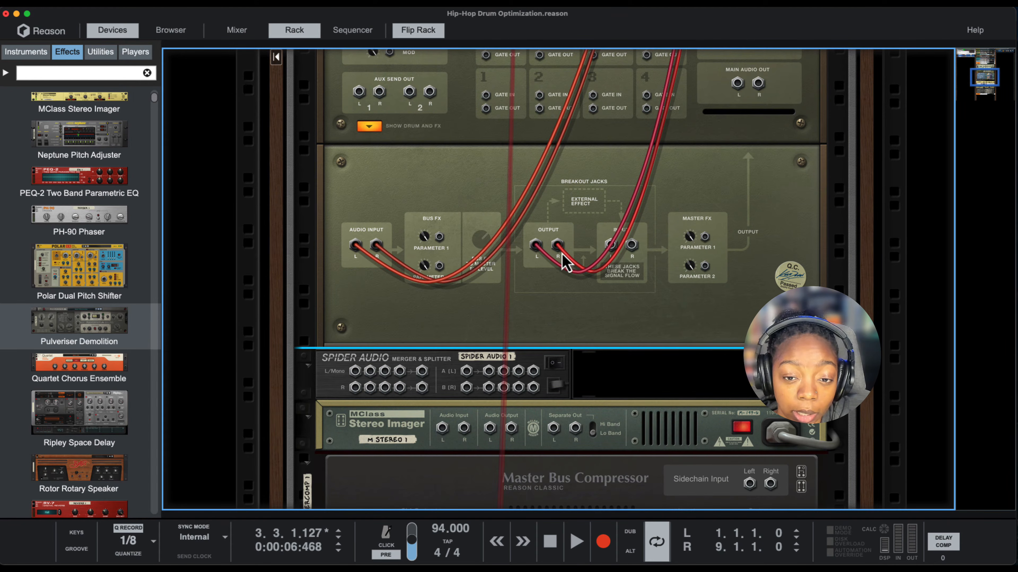
left_click_drag(559, 248, 467, 381)
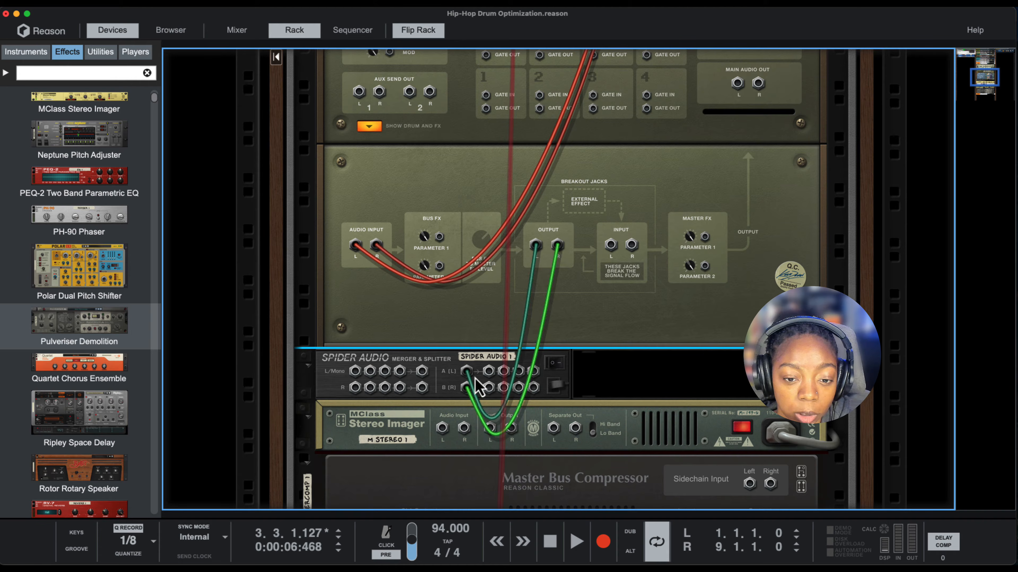
- Connect the first Spider Audio splitter output pair to the first Stereo Imager's audio inputs and rename that imager Low Band
scroll(487, 411, "down", 1)
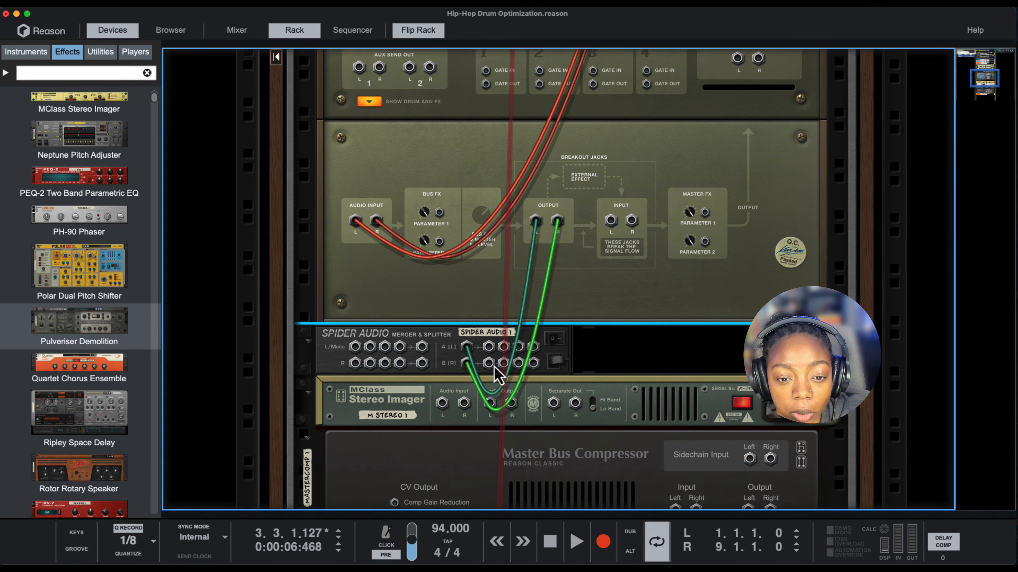
left_click_drag(487, 346, 441, 406)
double_click(394, 416)
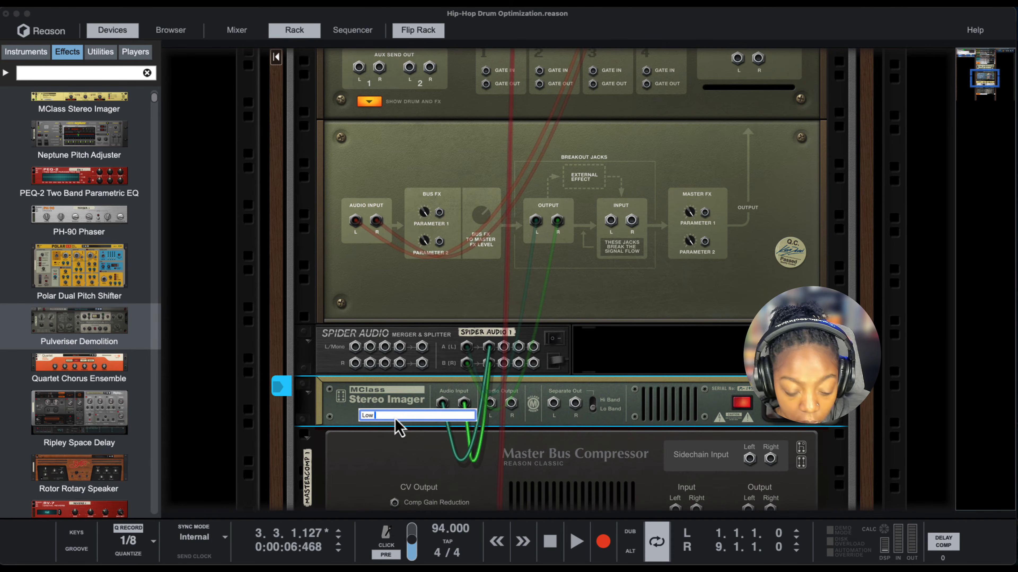
key("Return")
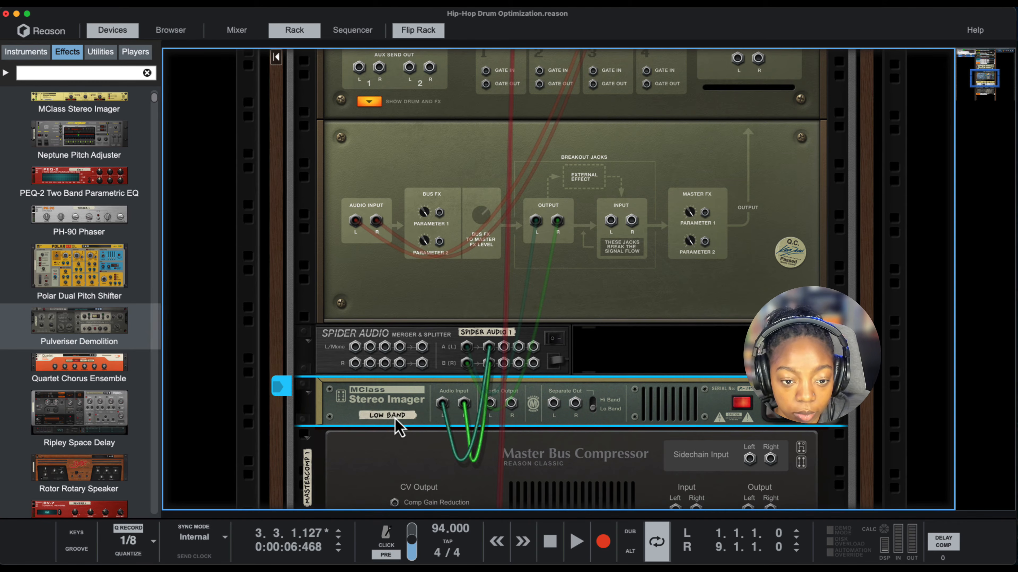
- Connect the second Spider Audio splitter output pair to the second Stereo Imager's audio inputs and rename that imager Hi Band
left_click_drag(504, 347, 442, 408)
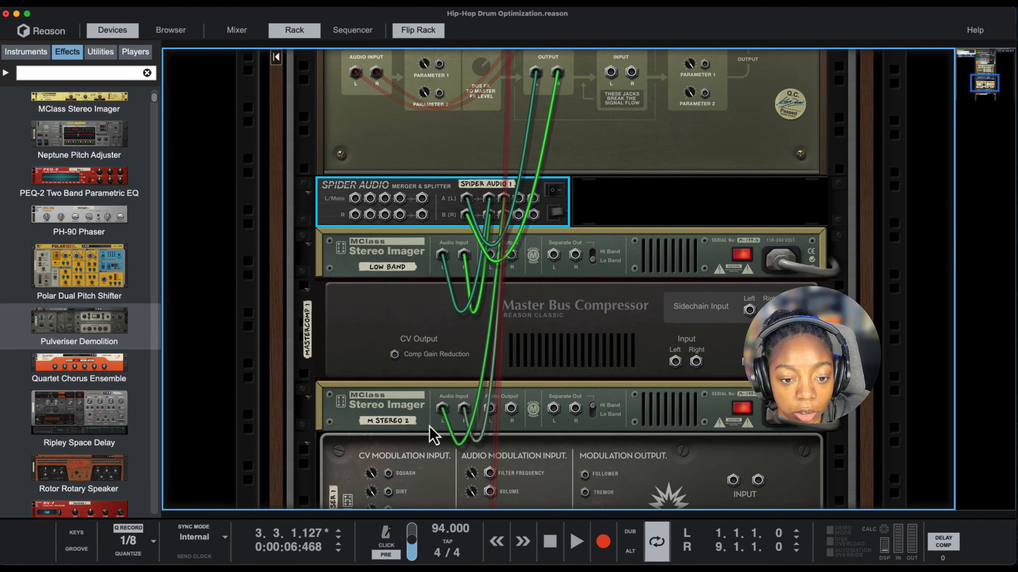
double_click(401, 424)
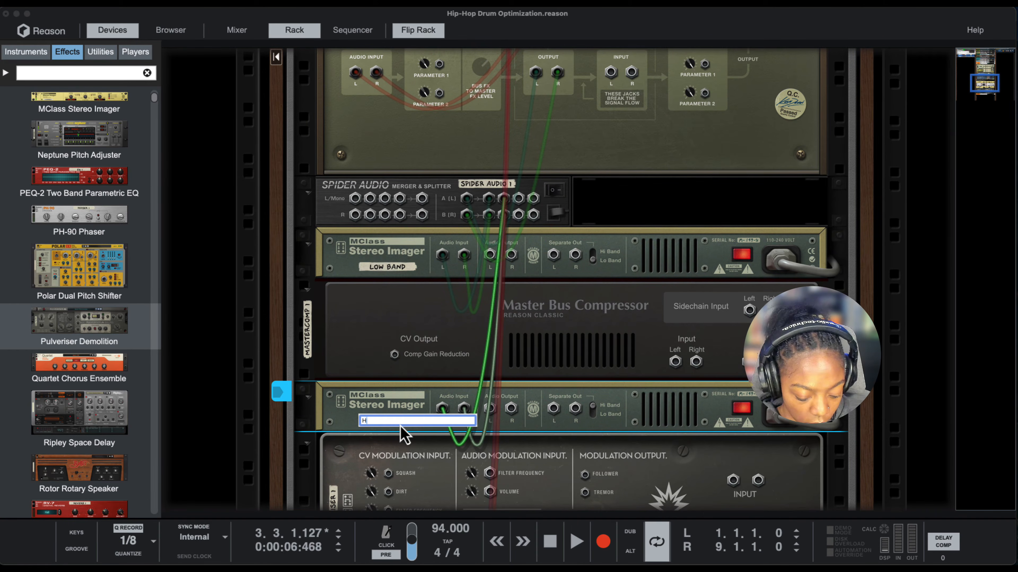
type("Hi Band")
key("Return")
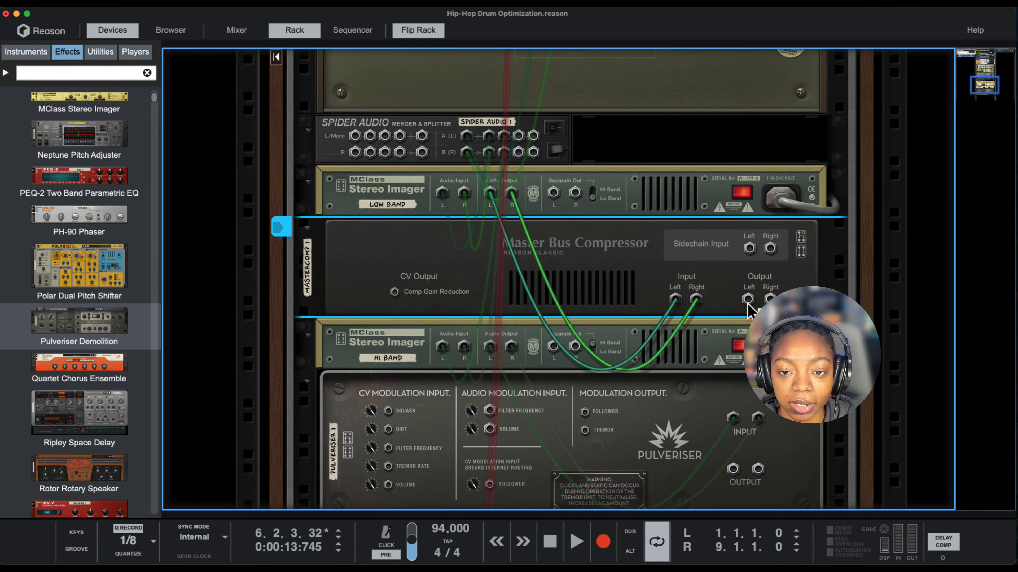
- Patch the Master Bus Compressor output into the Spider Audio merger and route the Pulveriser and merged signal back to the Drum Bus
left_click_drag(748, 299, 354, 136)
scroll(540, 356, "down", 1)
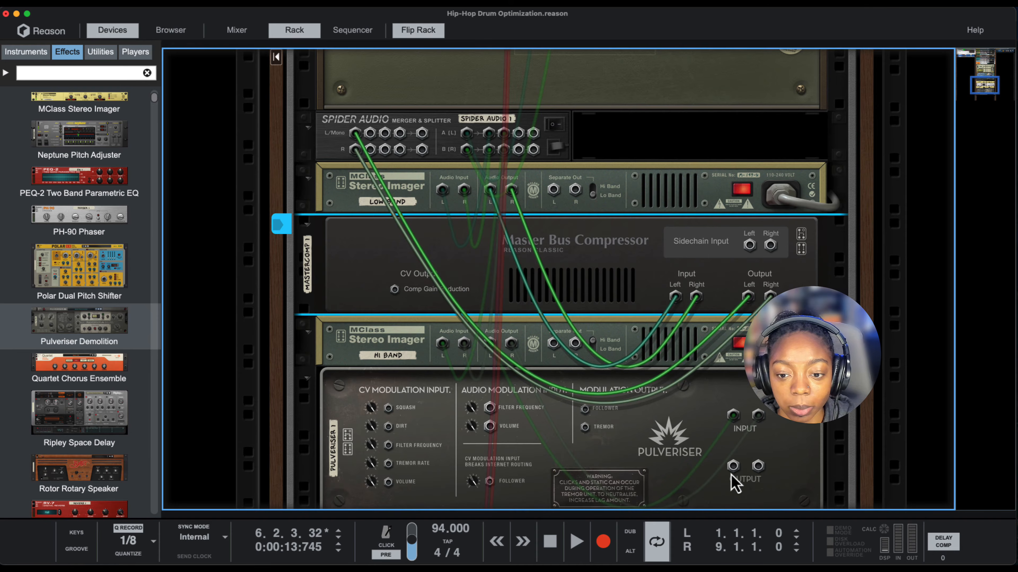
left_click_drag(732, 471, 715, 113)
- Flip the rack to the front and play the drums to check the signal through the new split-band routing
key("Tab")
scroll(561, 301, "down", 5)
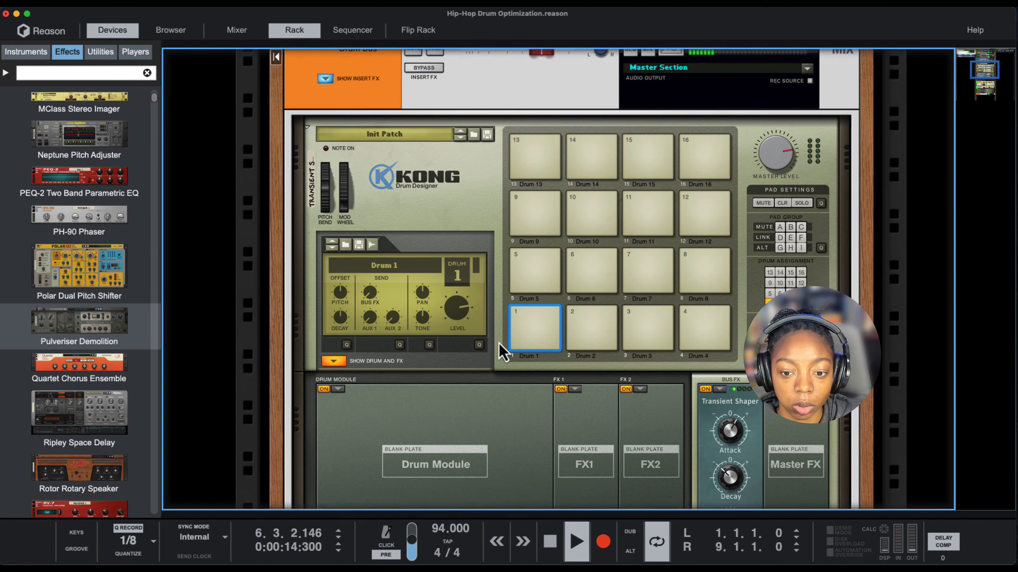
scroll(495, 345, "down", 6)
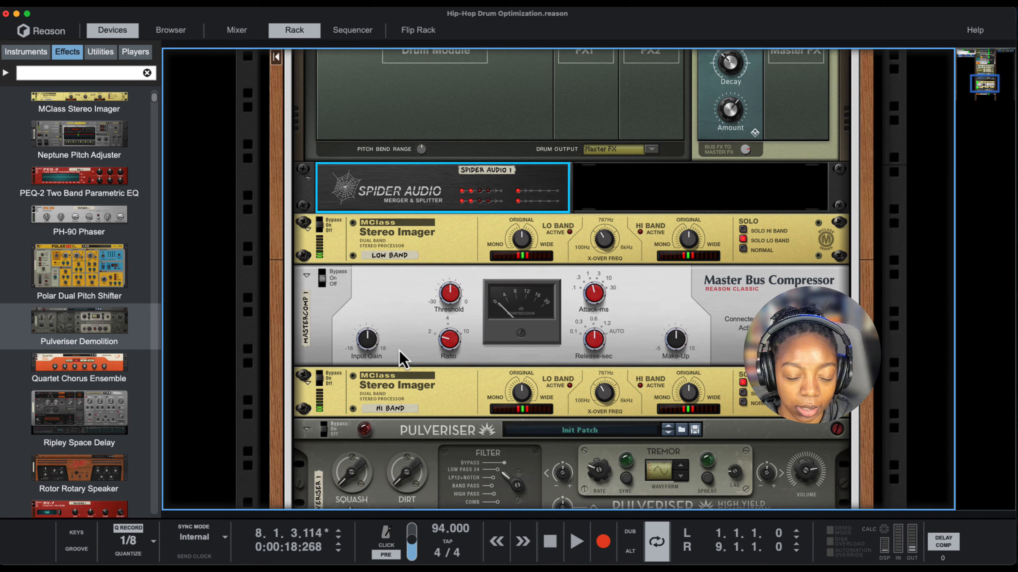
- Bypass the Drum Bus insert effects and re-enable them during playback to compare the sound
scroll(399, 350, "up", 10)
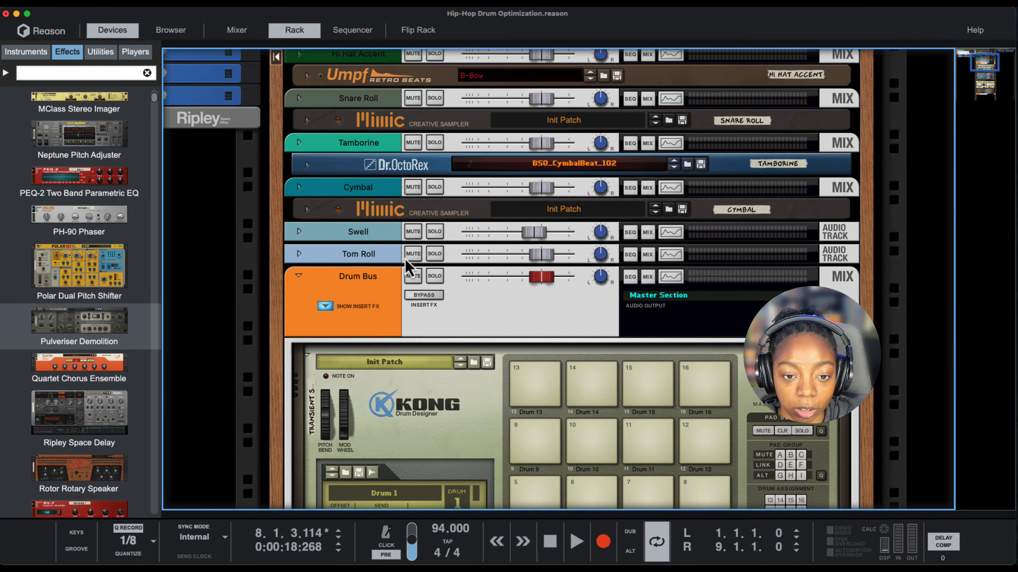
left_click(423, 296)
key("space")
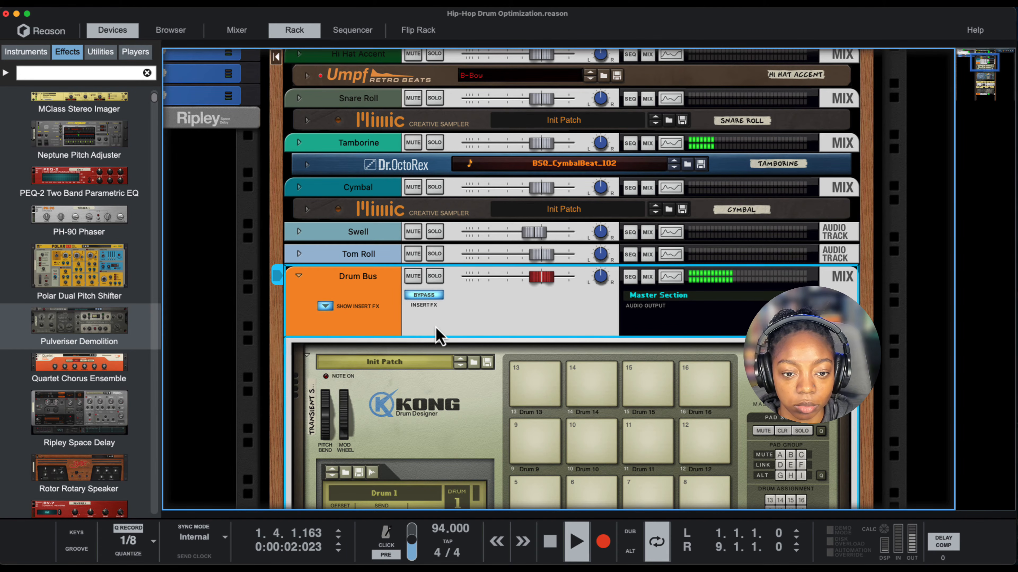
left_click(431, 298)
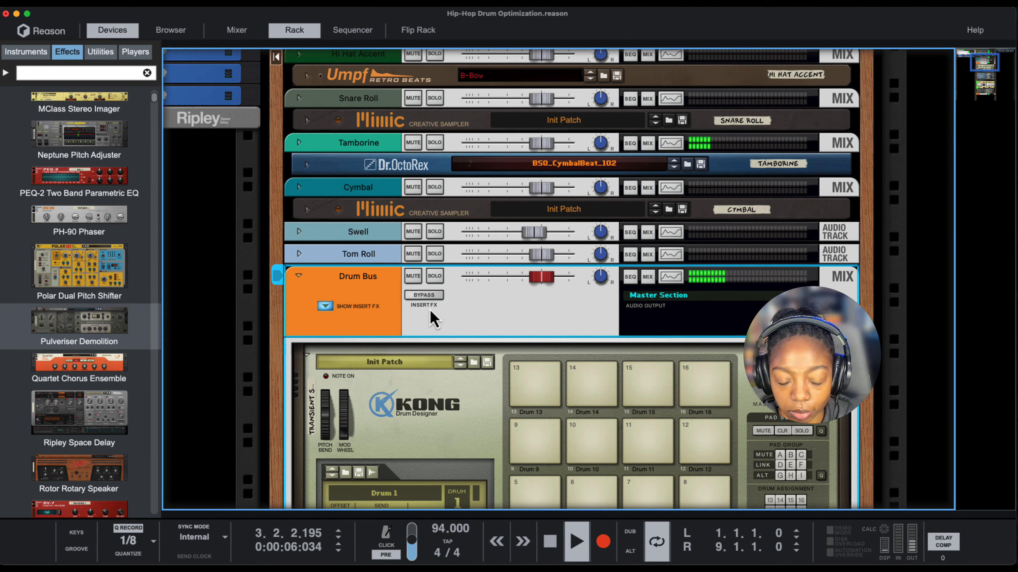
scroll(429, 310, "down", 10)
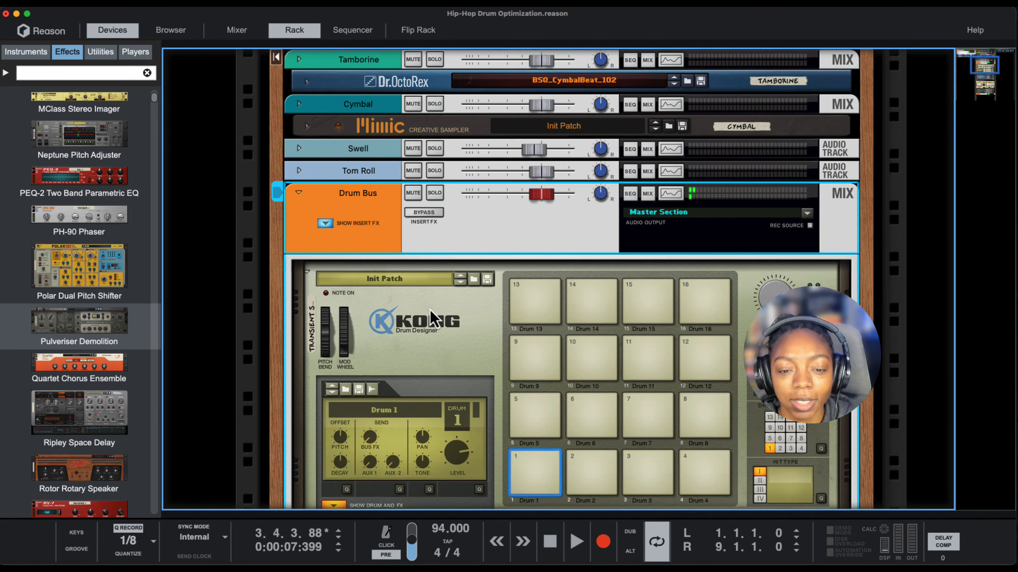
- Check the crossover frequency and band solo settings on the Low Band and Hi Band Stereo Imagers
scroll(429, 313, "down", 5)
left_click(425, 357)
scroll(424, 357, "down", 2)
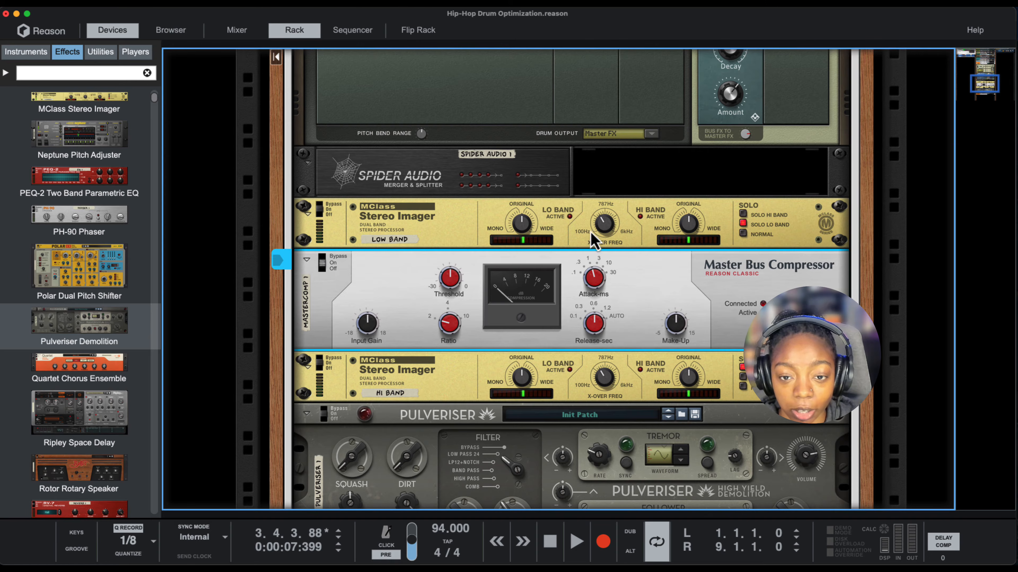
left_click(601, 222)
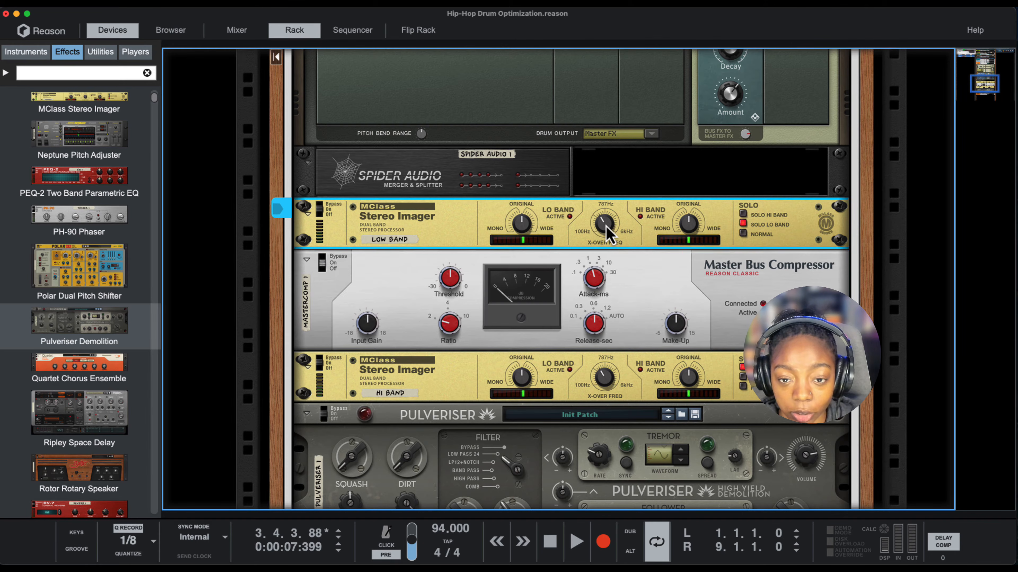
left_click(607, 391)
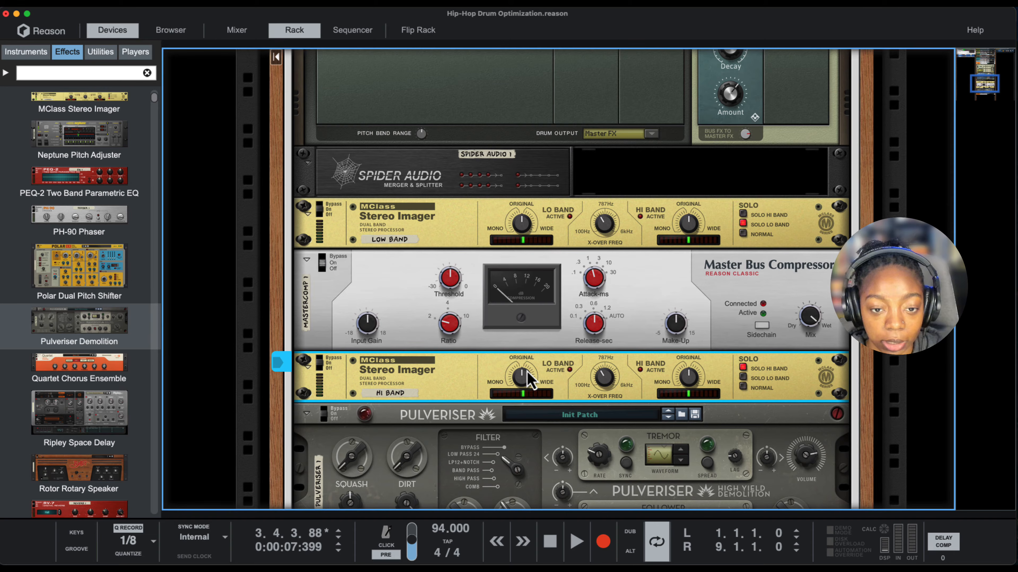
- Rename the Master Bus Compressor as LO END COMP
left_click(417, 299)
double_click(310, 319)
type("LO END COMP")
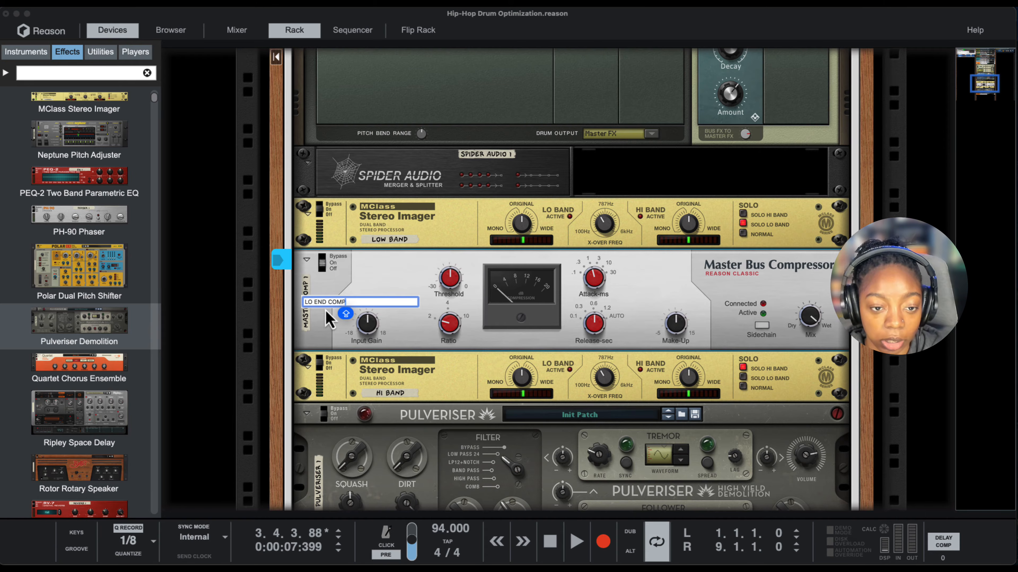
key("Return")
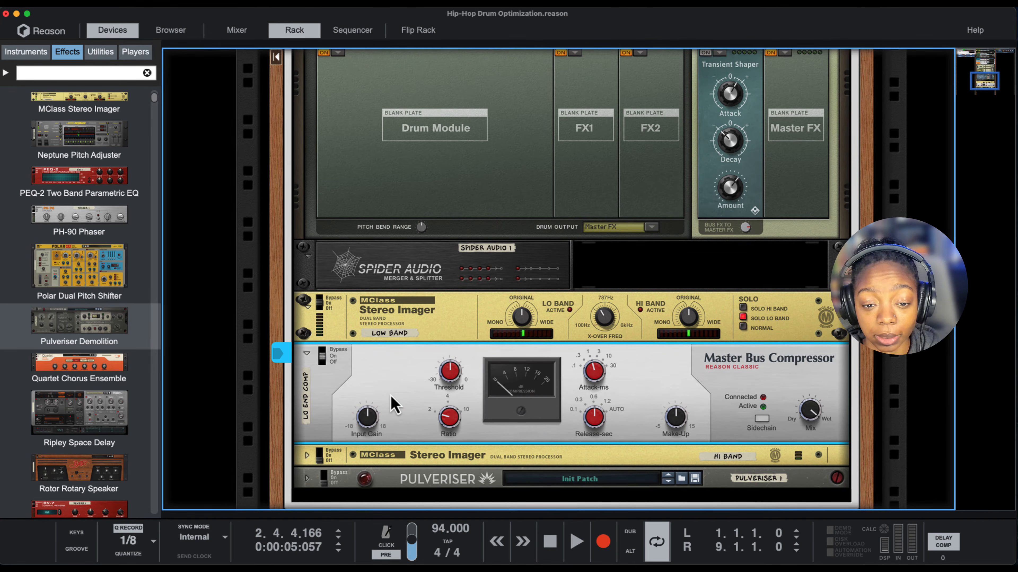
- Play and stop the drums to judge the low-band compression, and lower the threshold on LO END COMP
key("space")
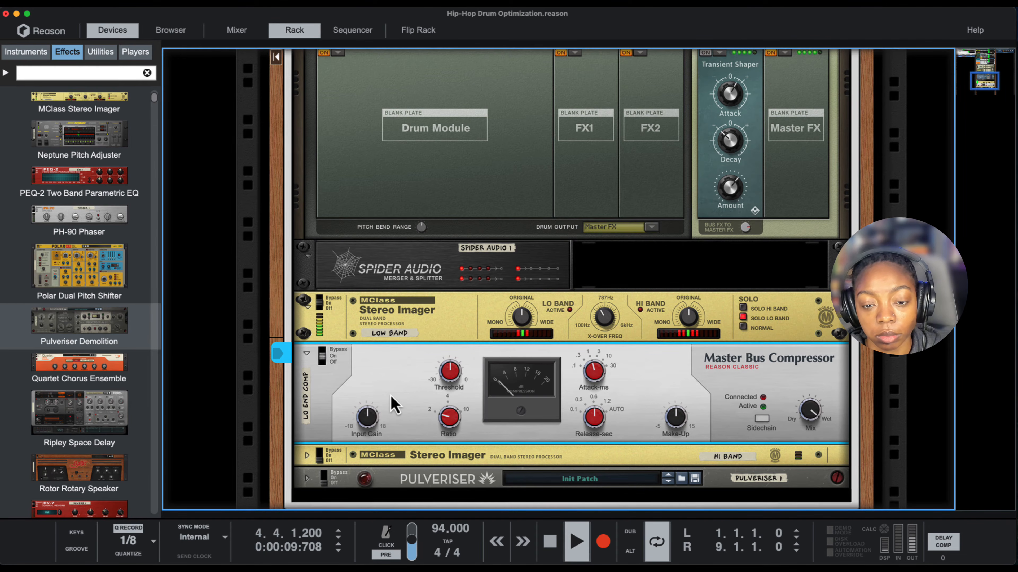
key("space")
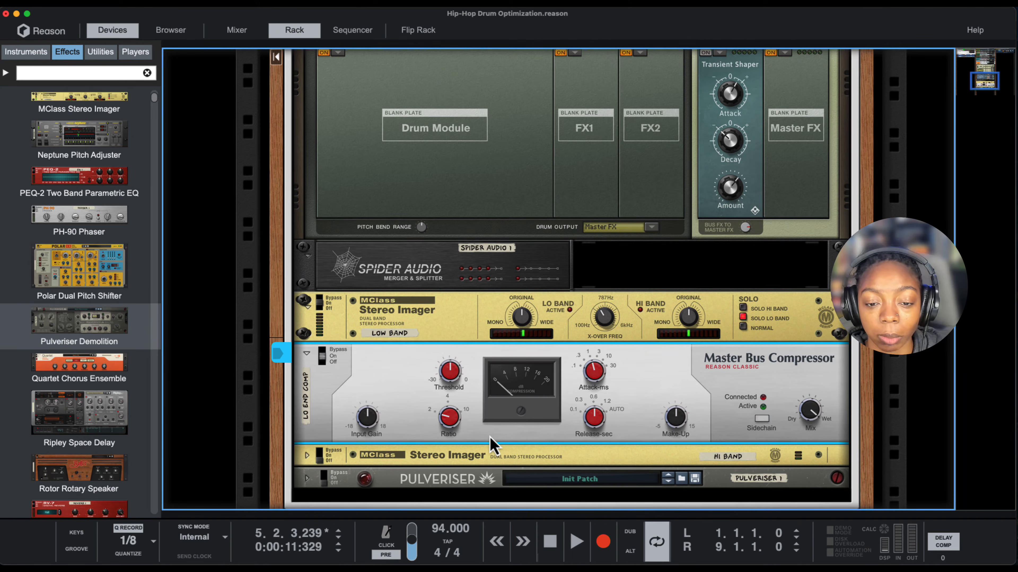
mouse_move(465, 378)
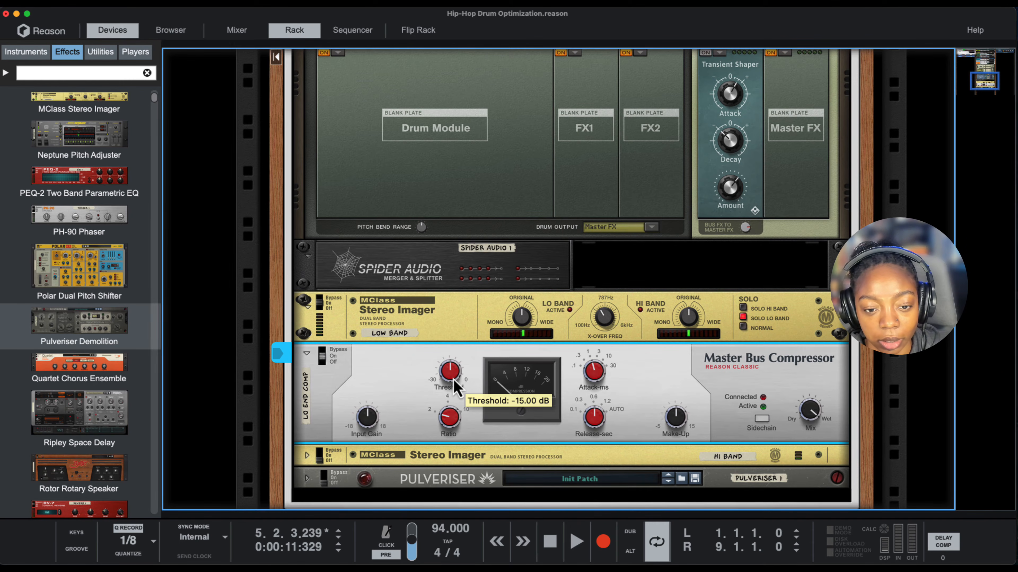
key("space")
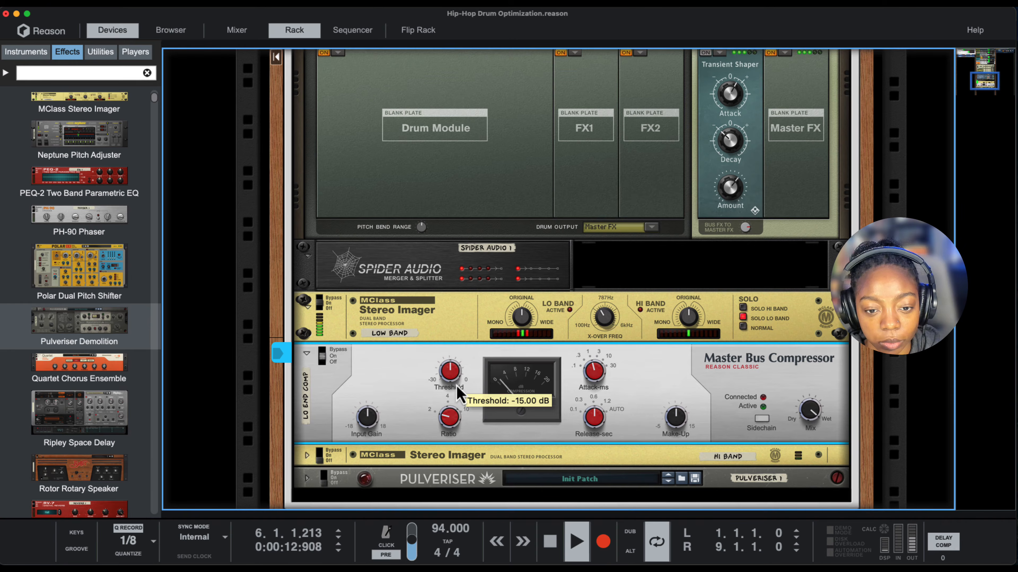
key("space")
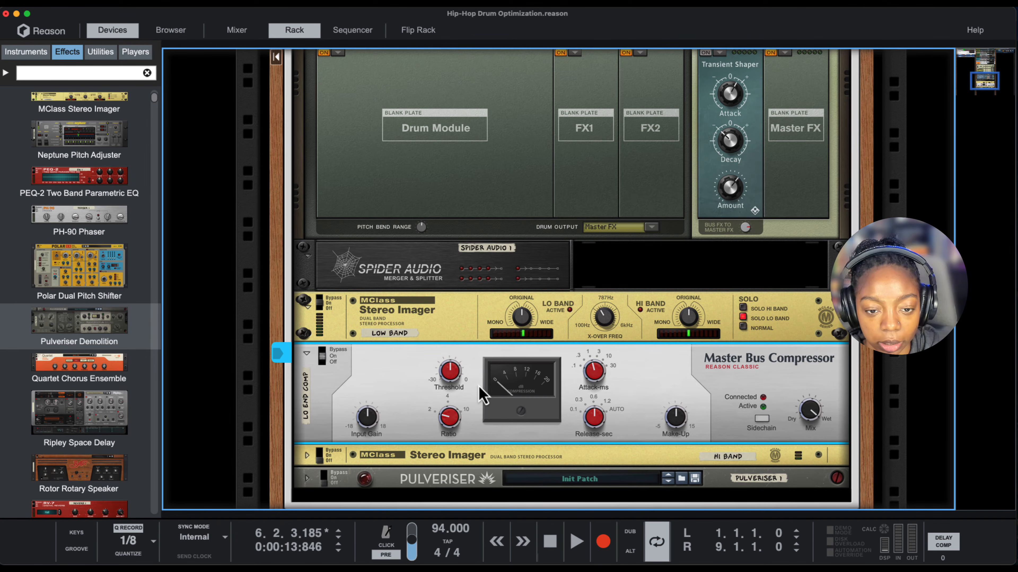
key("space")
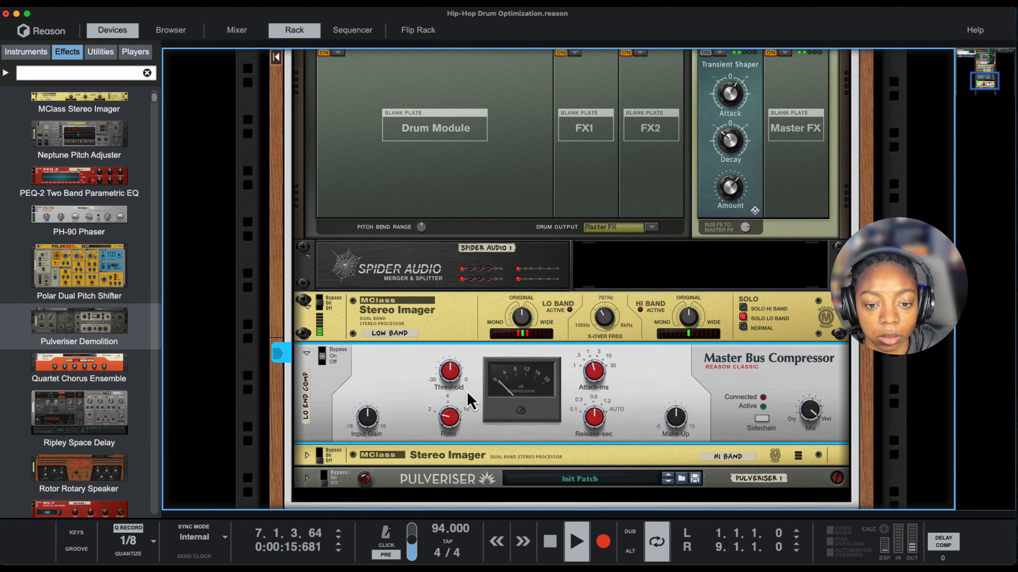
key("space")
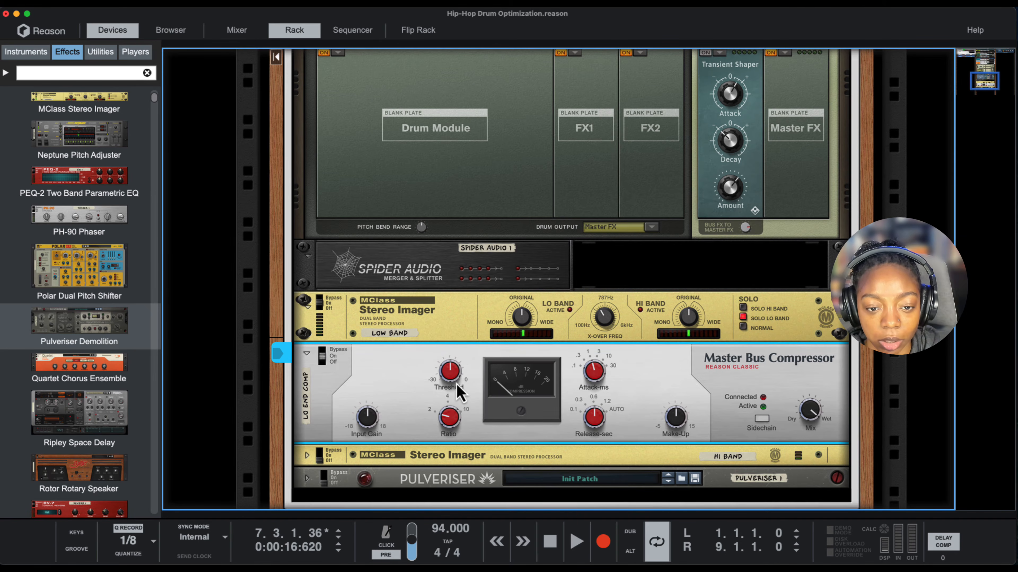
key("space")
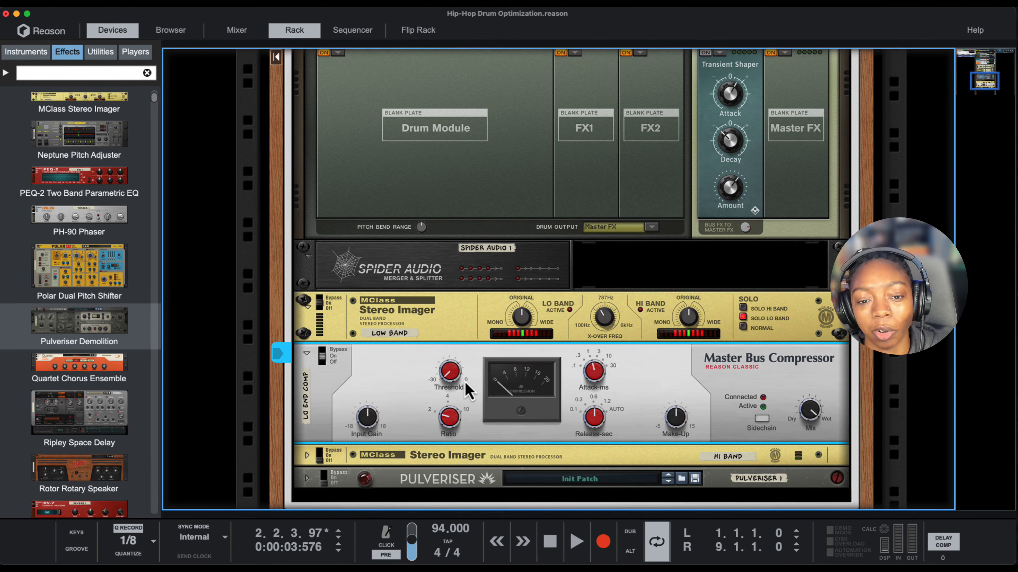
- Set the threshold on LO END COMP to -23.44 dB while playing the drums to judge the low-band compression
key("space")
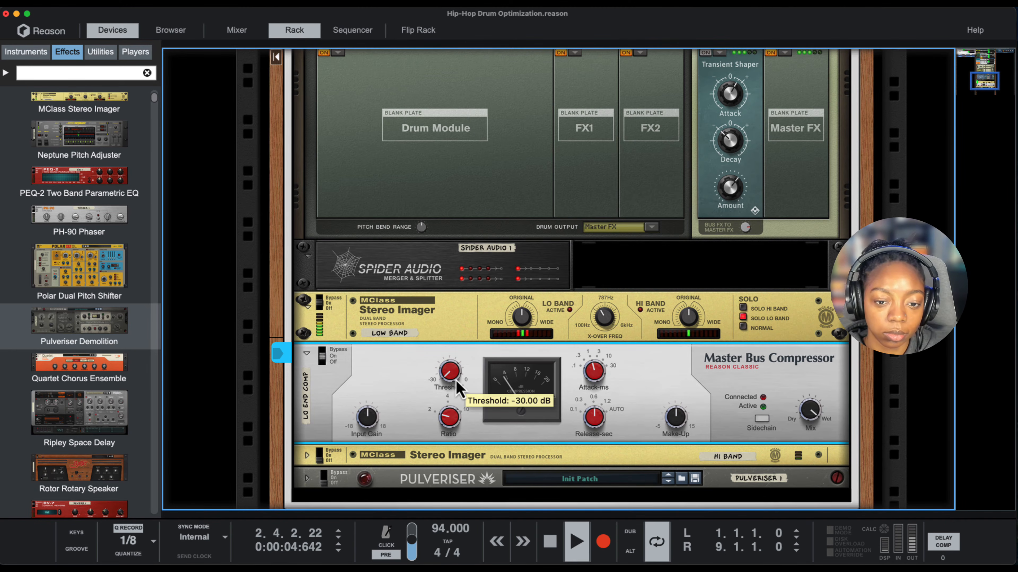
left_click_drag(459, 388, 456, 374)
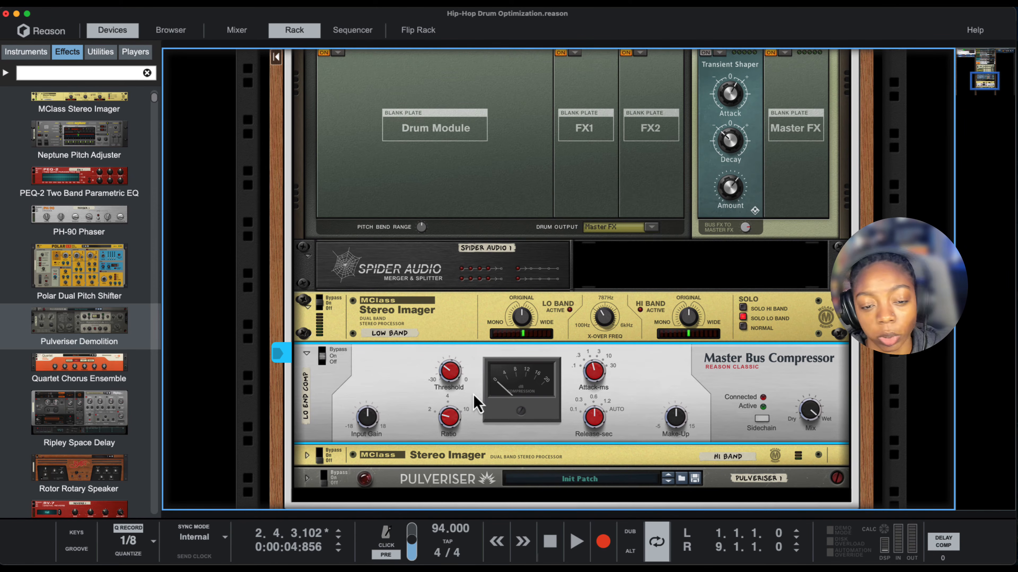
key("space")
mouse_move(458, 387)
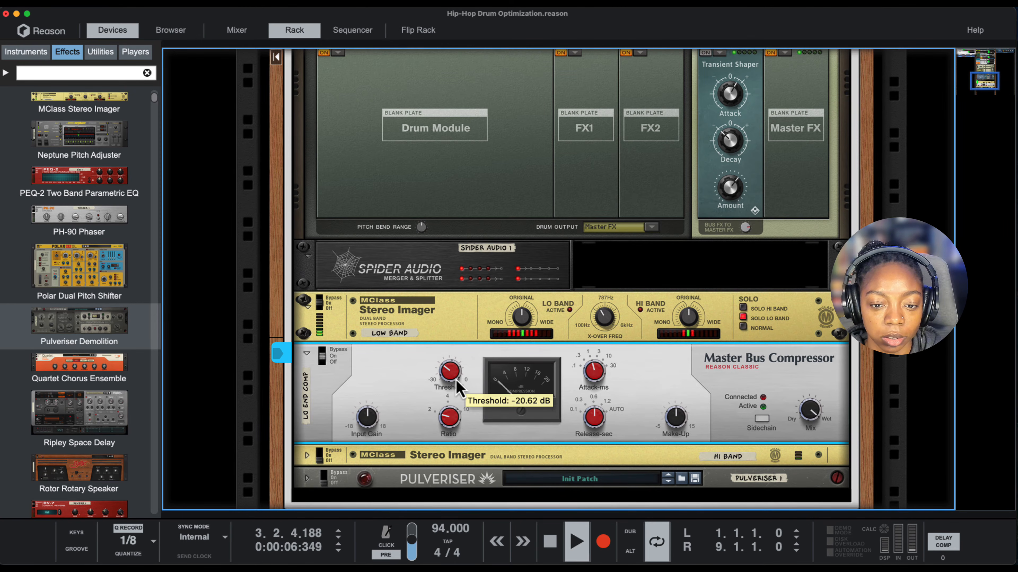
left_click_drag(456, 383, 456, 385)
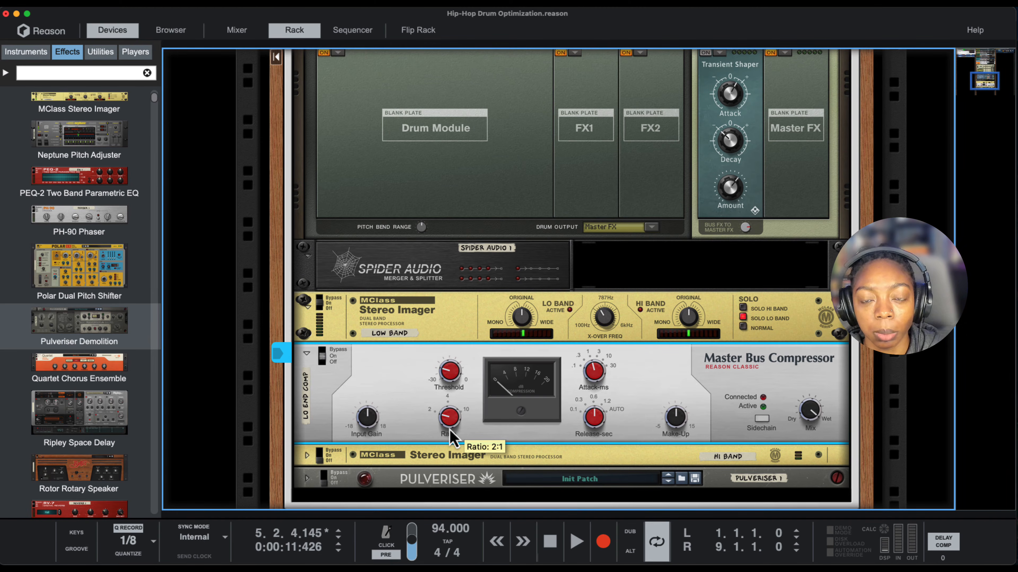
- Audition LO END COMP at a 10:1 ratio during playback, and return the ratio to 2:1
left_click_drag(450, 437, 469, 368)
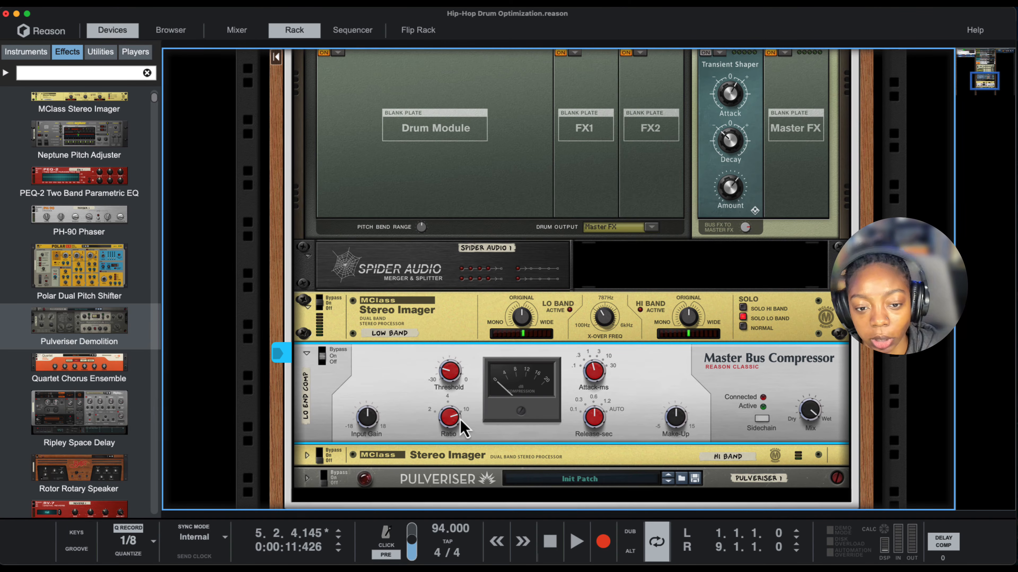
key("space")
mouse_move(457, 418)
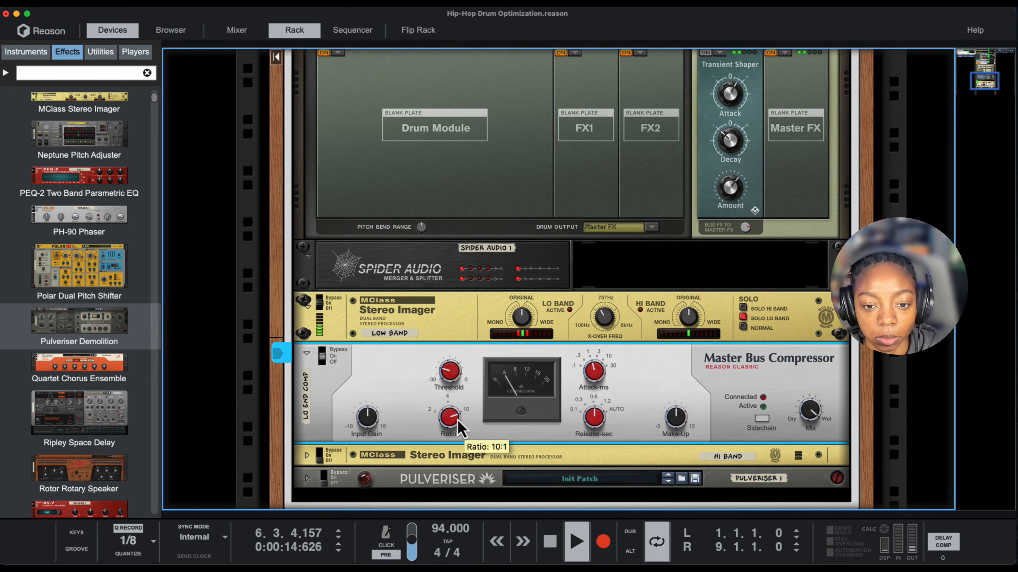
left_click_drag(458, 420, 454, 438)
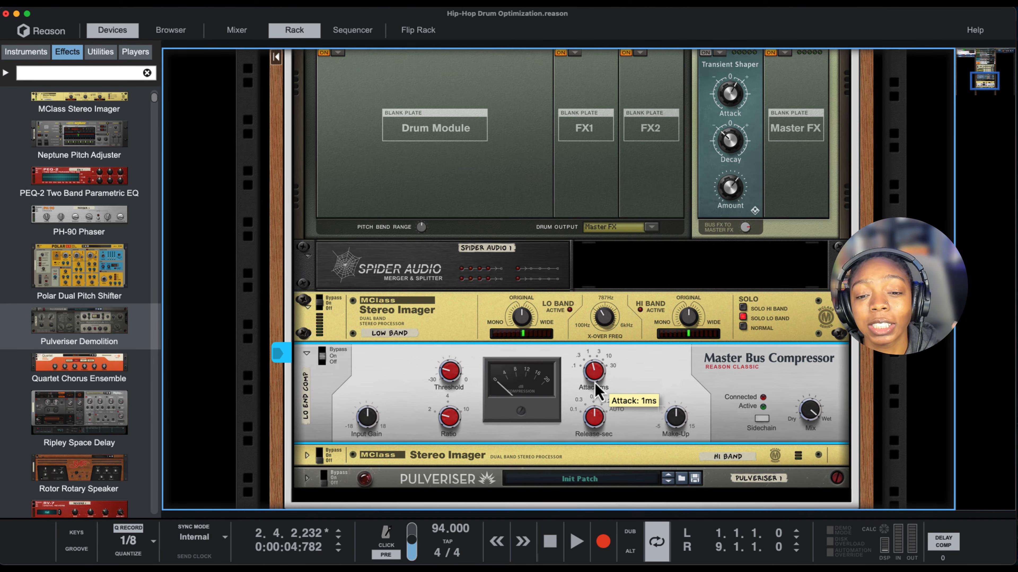
- Set the attack on LO END COMP to 3 ms and shorten its release time while listening to the drums
left_click_drag(595, 387, 595, 384)
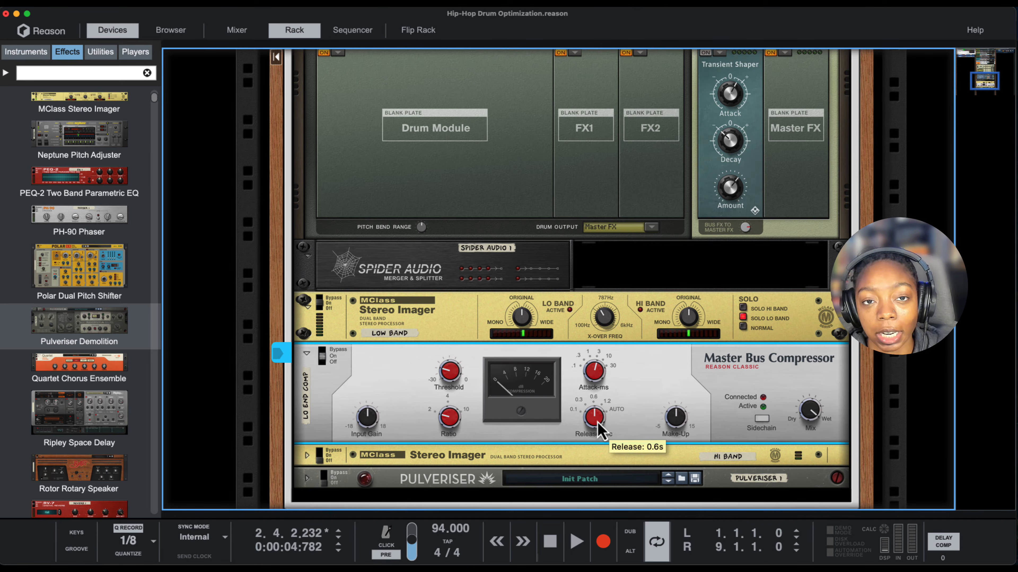
scroll(617, 424, "down", 1)
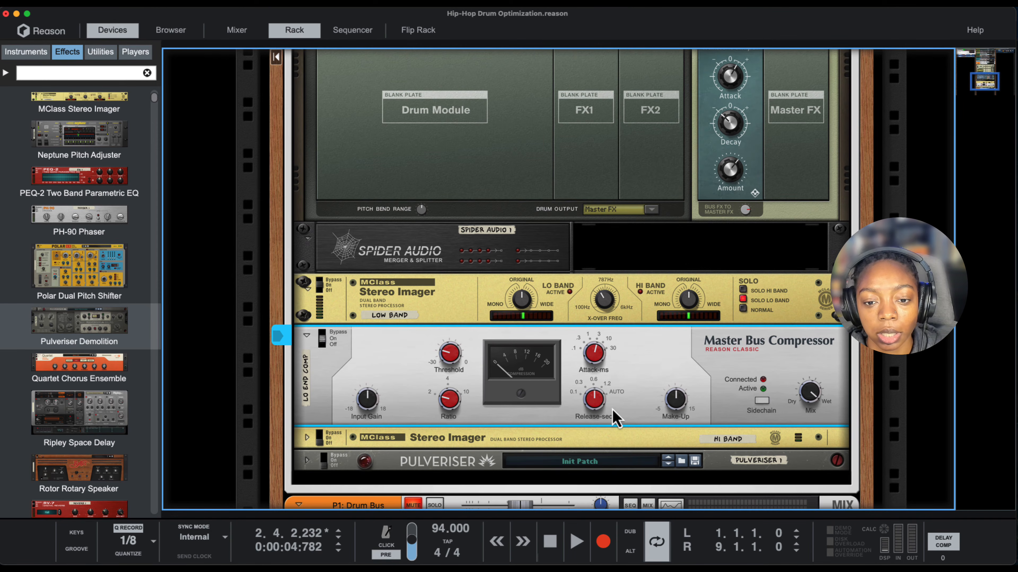
mouse_move(594, 415)
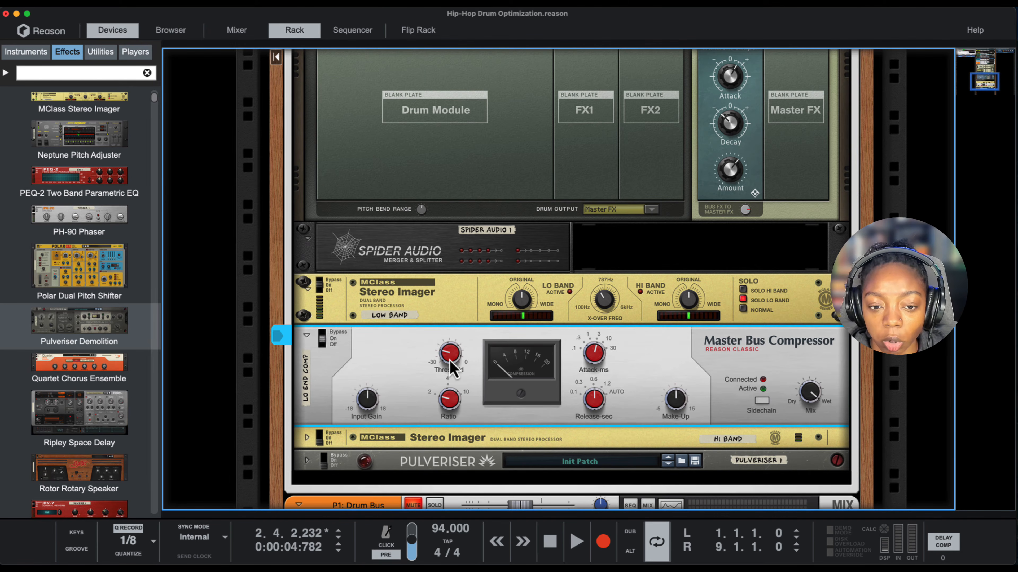
mouse_move(451, 365)
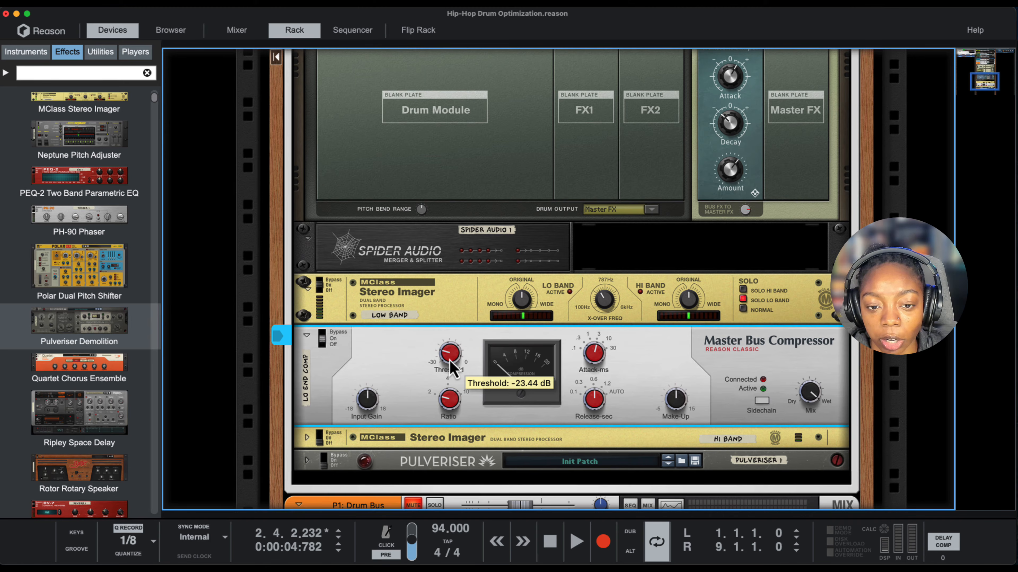
scroll(597, 416, "down", 1)
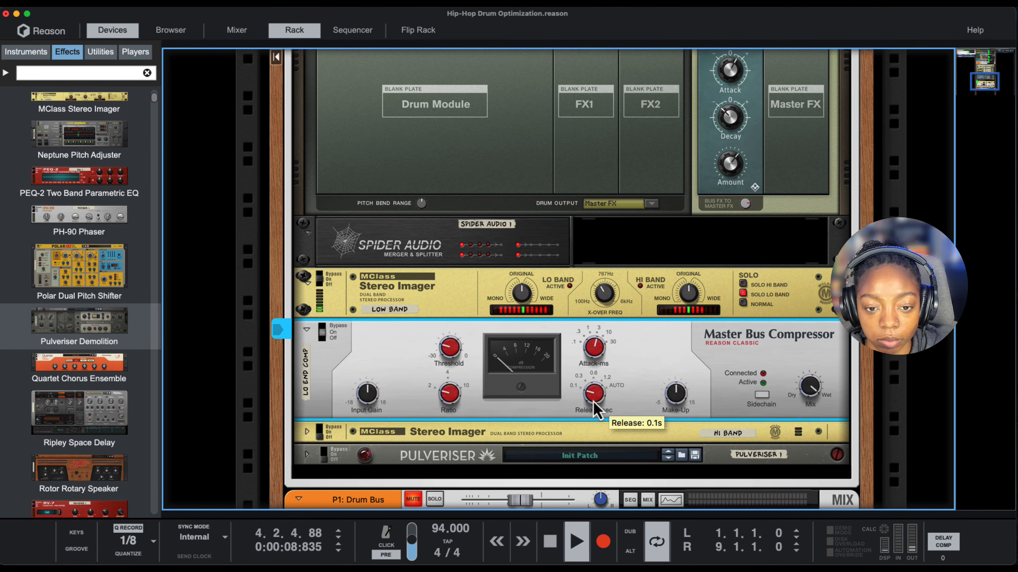
left_click_drag(597, 409, 598, 317)
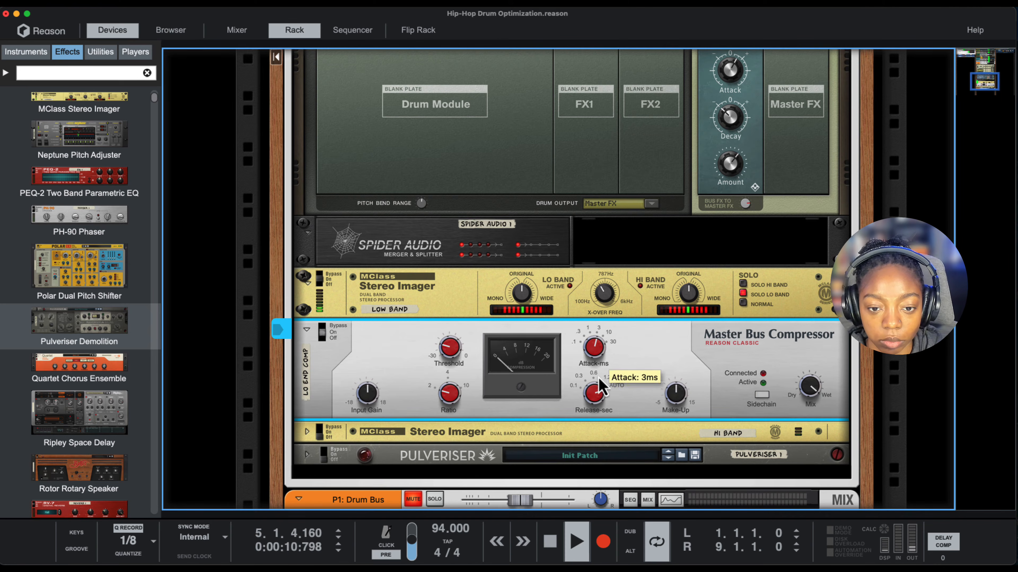
left_click_drag(597, 409, 592, 472)
left_click_drag(596, 407, 596, 394)
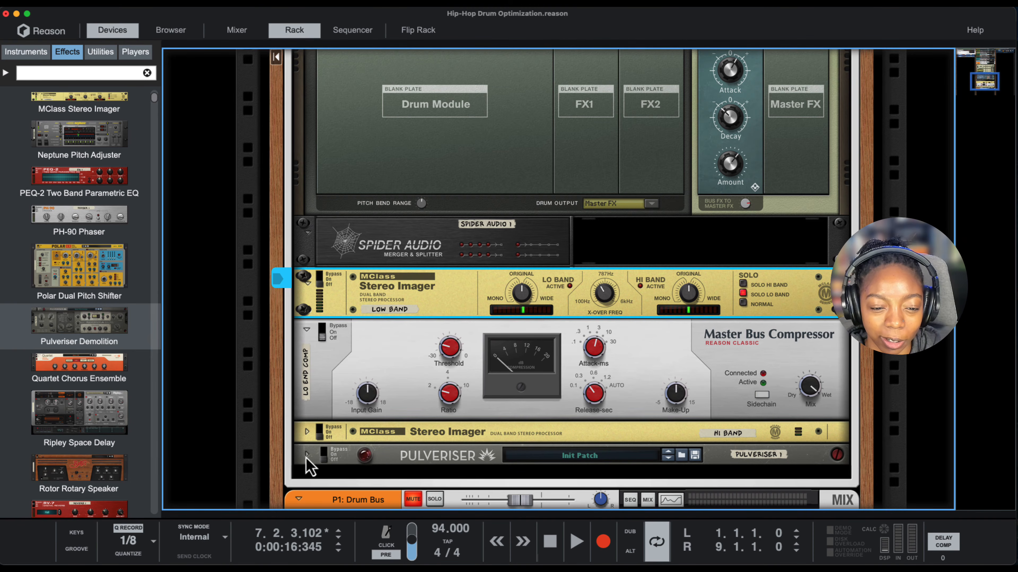
- Unfold the Pulveriser and the Hi Band Stereo Imager, and turn the Pulveriser on
left_click(307, 455)
left_click(307, 345)
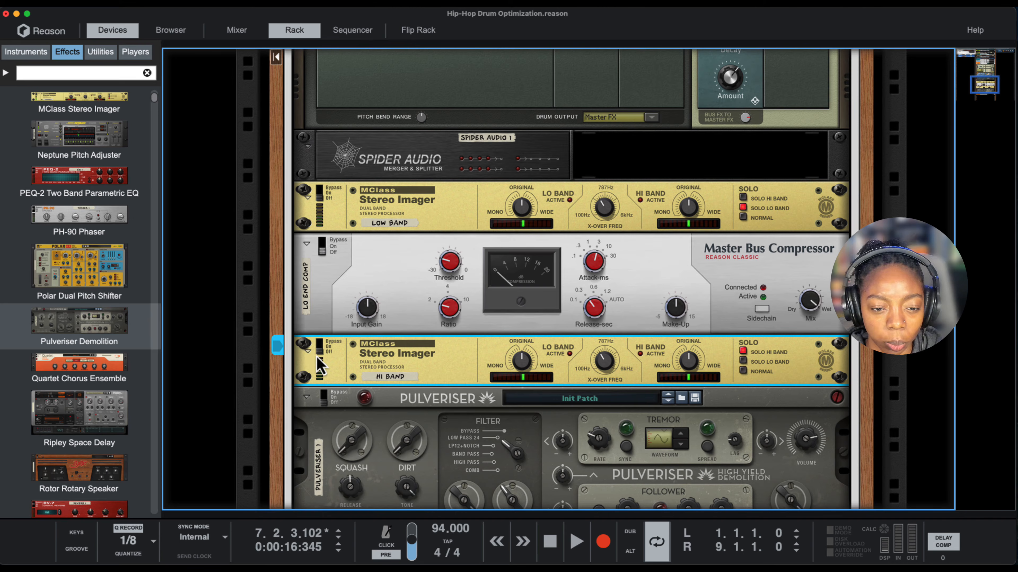
left_click(326, 403)
scroll(320, 475, "down", 5)
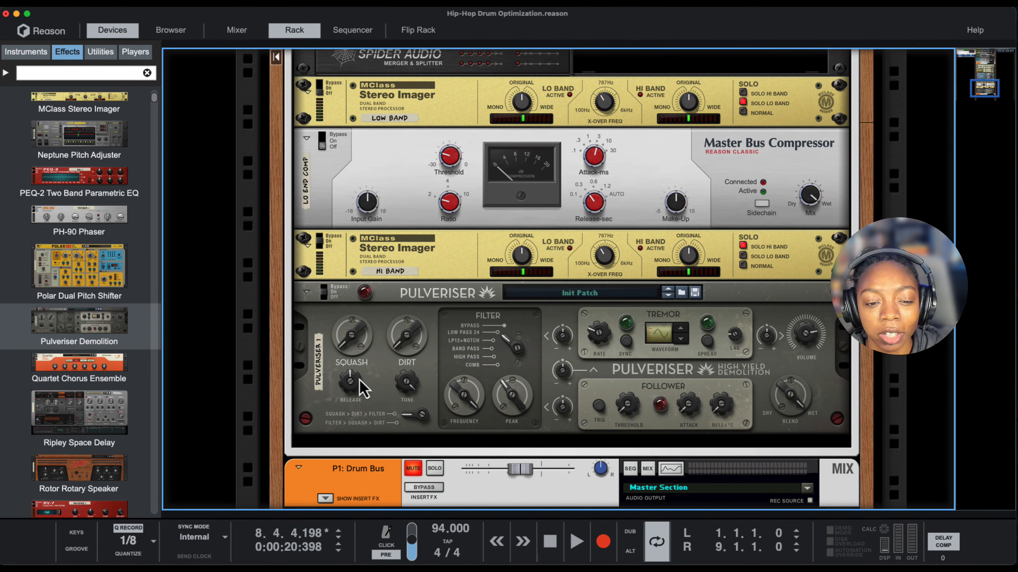
- Play the high band and raise the Pulveriser's Dirt to 65%
left_click(375, 388)
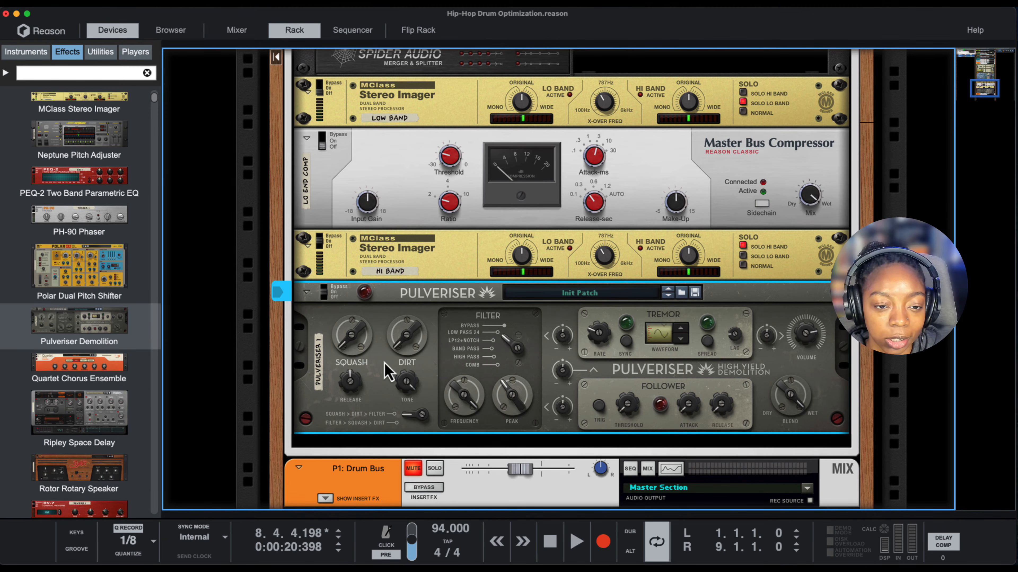
mouse_move(407, 345)
key("space")
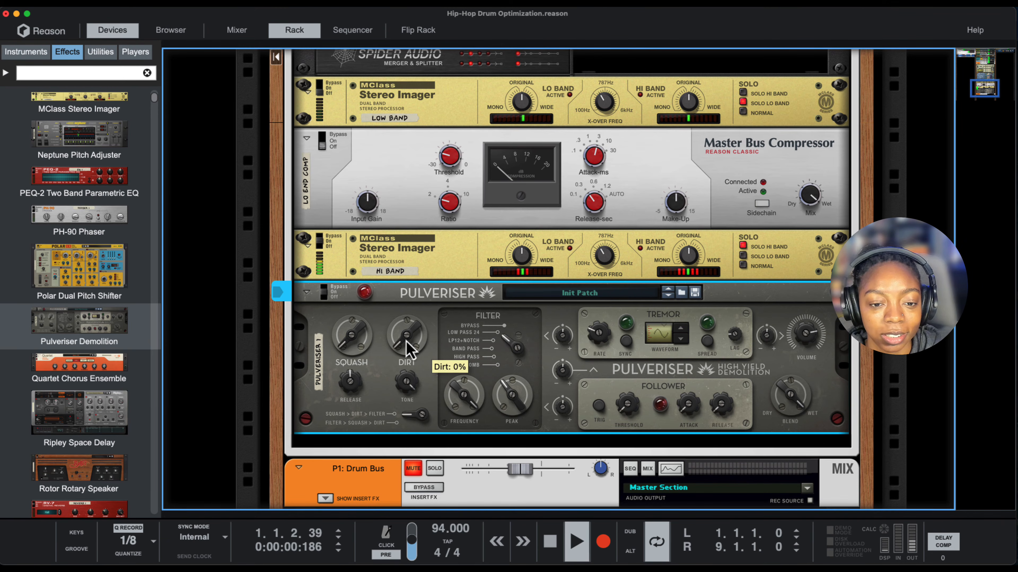
mouse_move(407, 348)
left_mouse_down()
mouse_move(408, 313)
mouse_move(402, 335)
left_mouse_up()
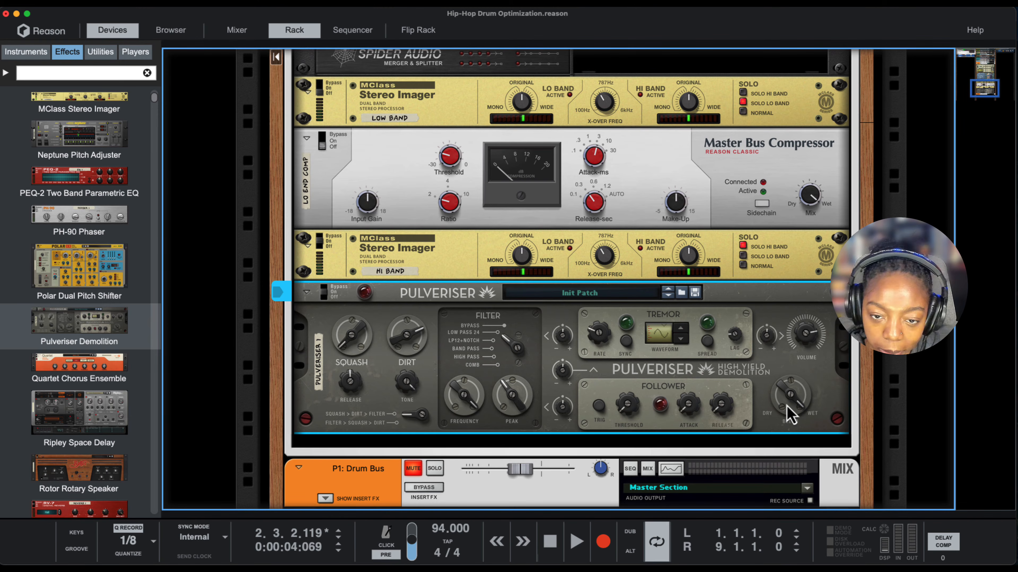
mouse_move(788, 415)
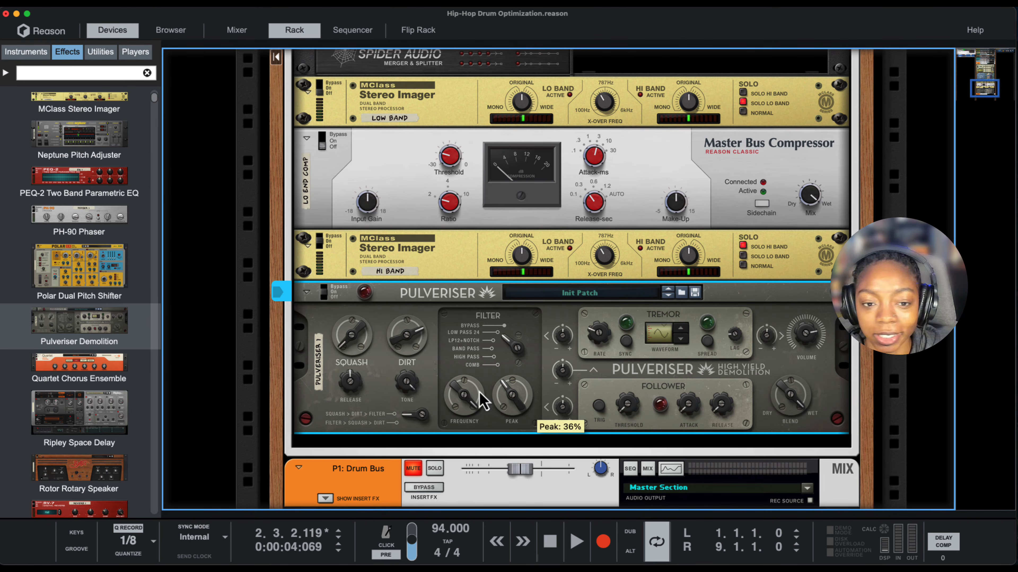
mouse_move(398, 352)
left_mouse_down()
mouse_move(396, 335)
mouse_move(401, 363)
left_mouse_up()
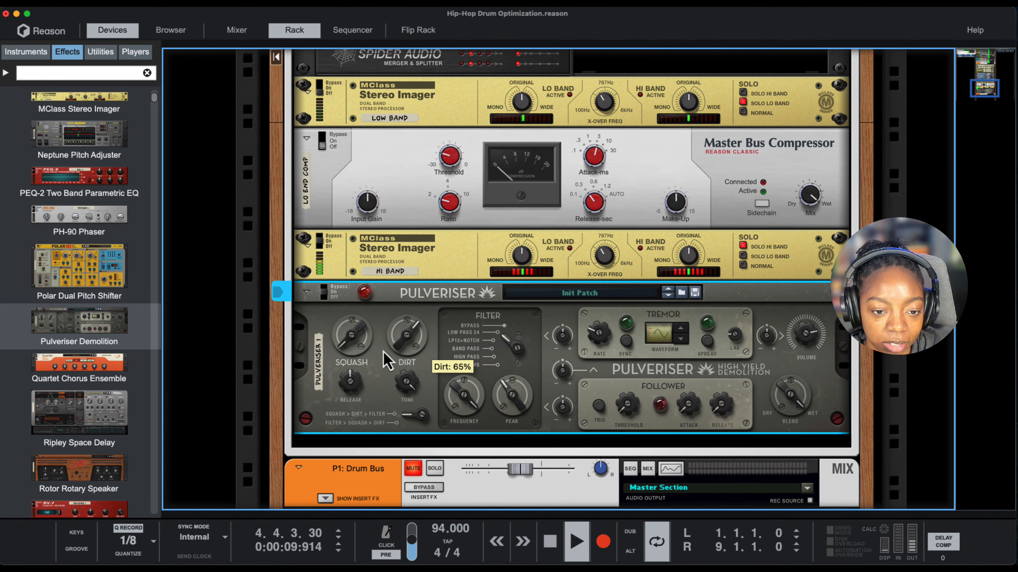
- Set the Pulveriser's Squash to 31% and lower its Dirt, bypassing and re-enabling the device to compare the sound
mouse_move(346, 341)
left_mouse_down()
mouse_move(360, 322)
mouse_move(347, 339)
left_mouse_up()
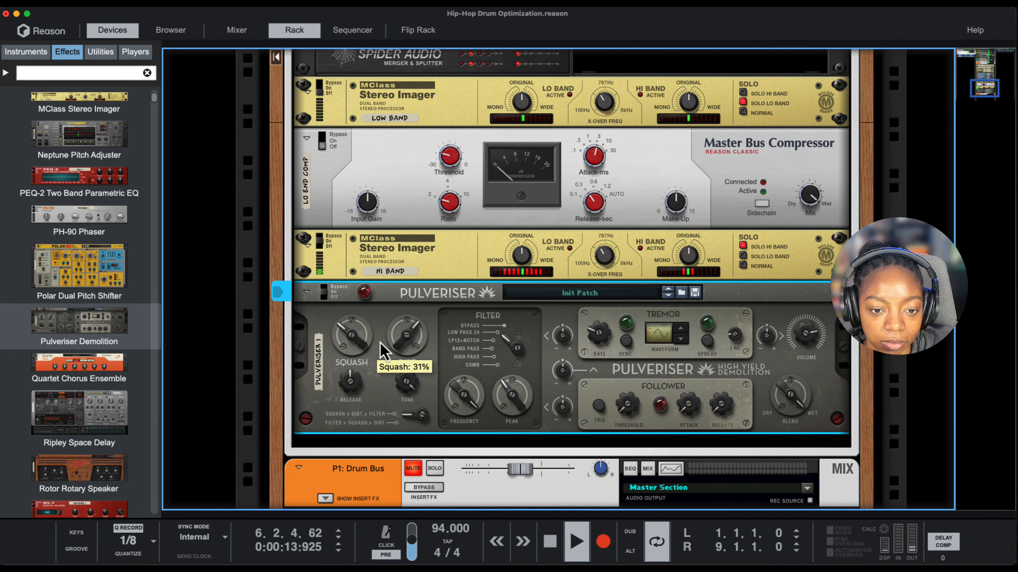
left_click_drag(403, 363, 400, 355)
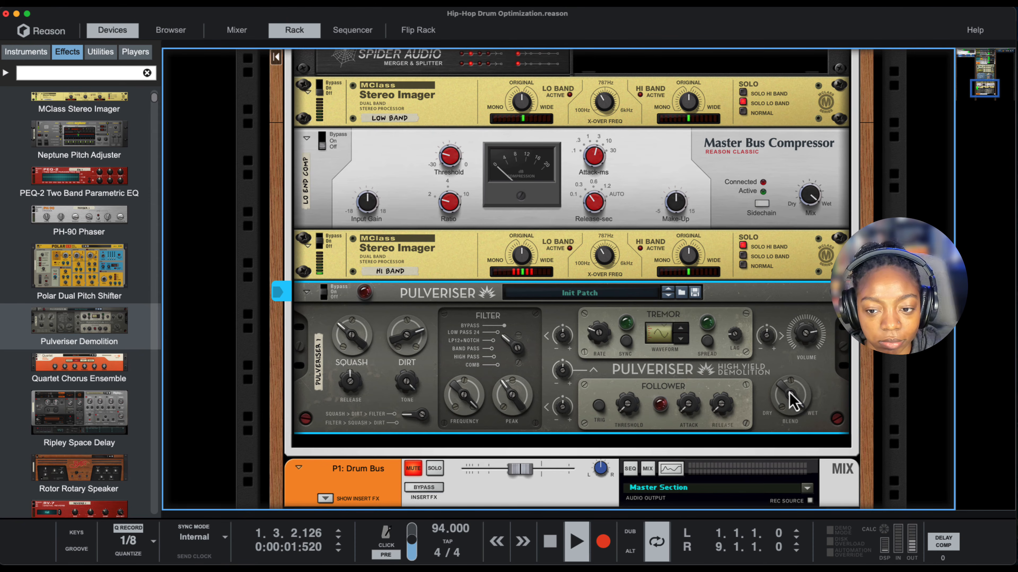
mouse_move(792, 401)
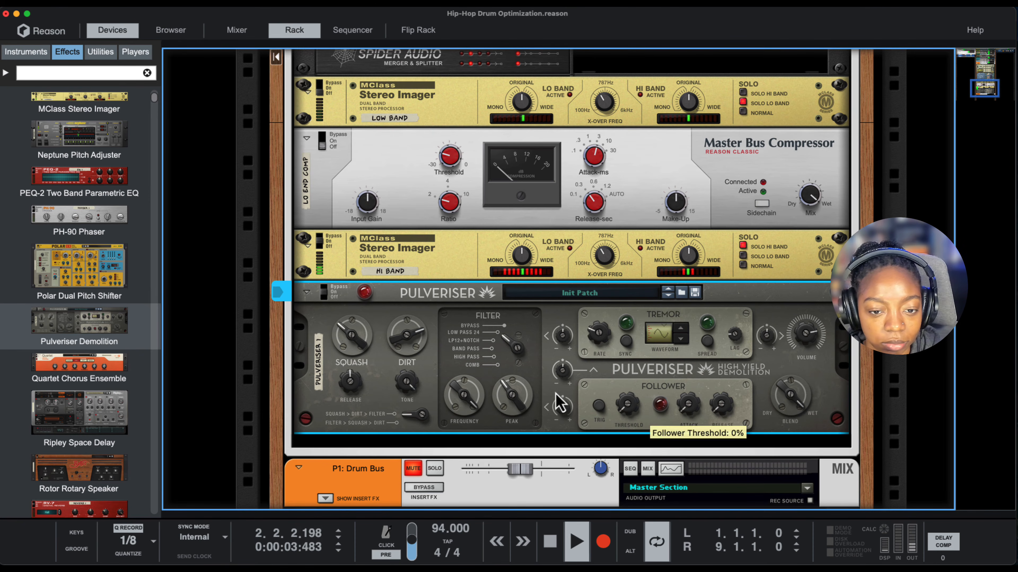
left_click_drag(396, 358, 405, 385)
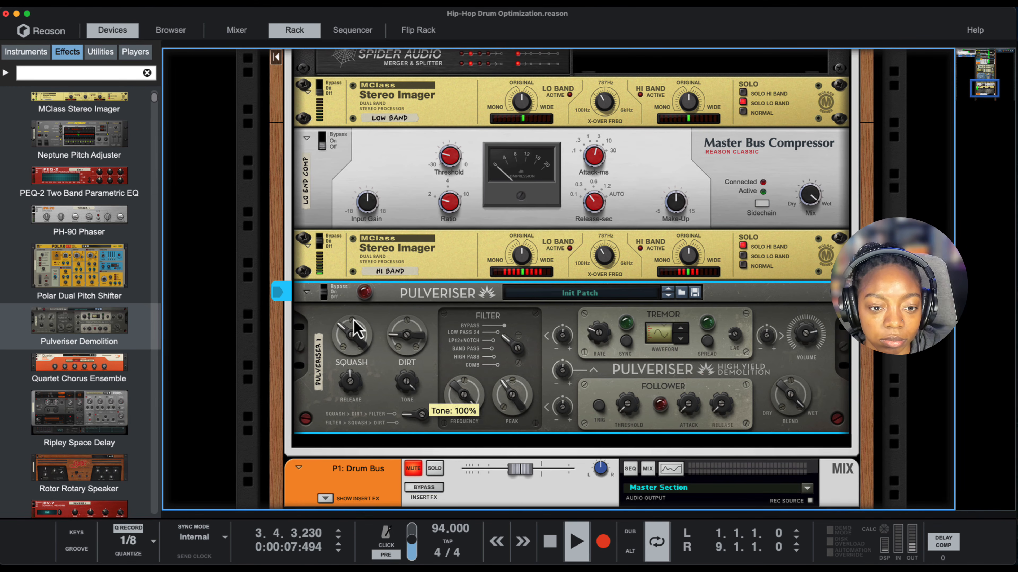
left_click_drag(327, 298, 328, 282)
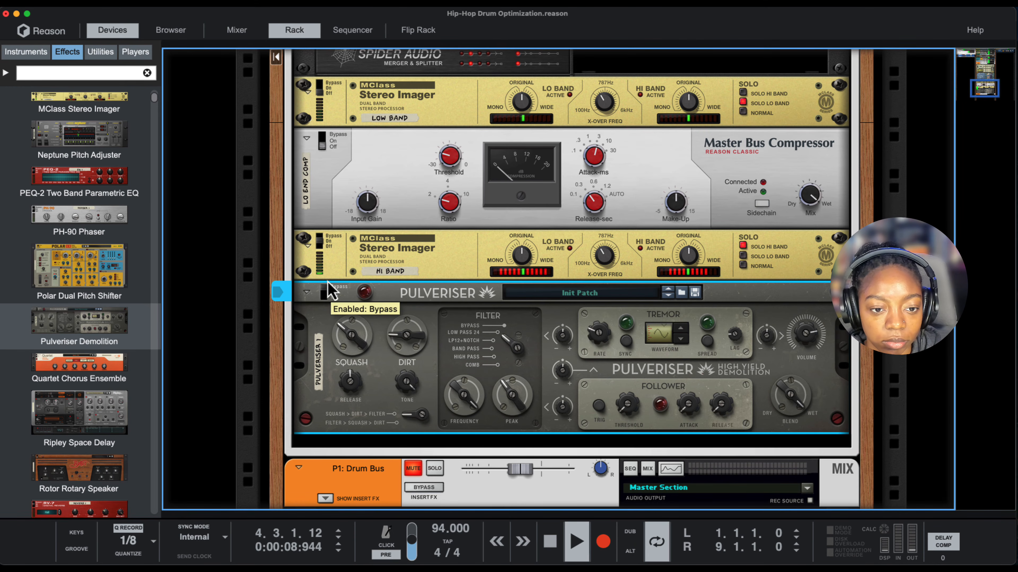
left_click(326, 296)
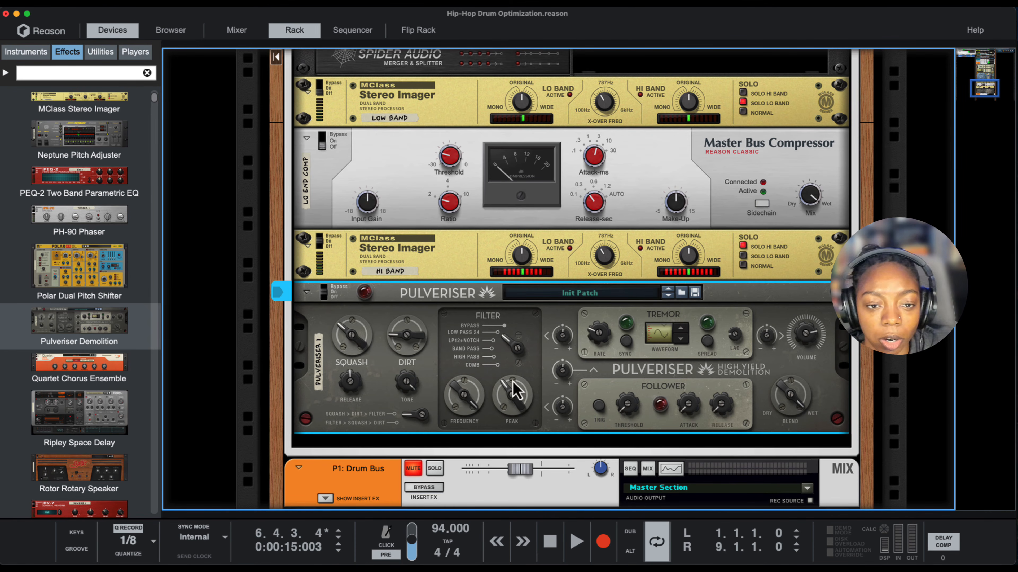
- Turn on LO END COMP and the Low Band Stereo Imager
left_click(330, 152)
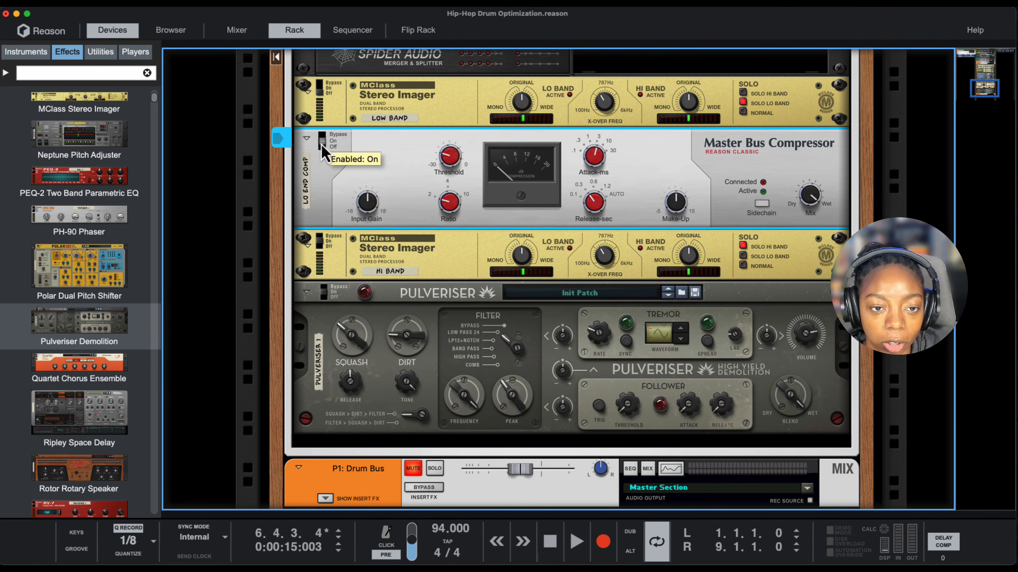
left_click(322, 100)
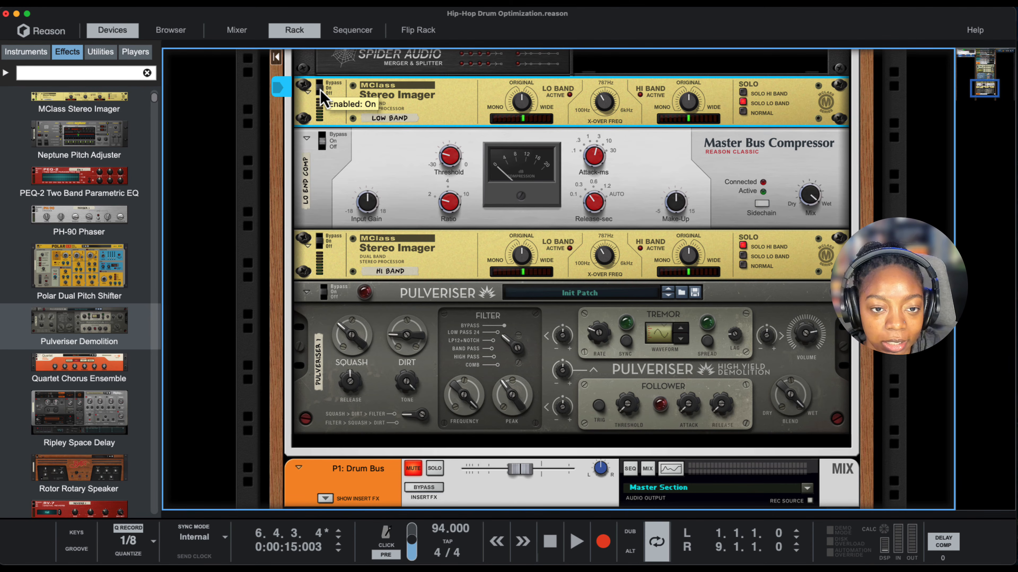
left_click(427, 369)
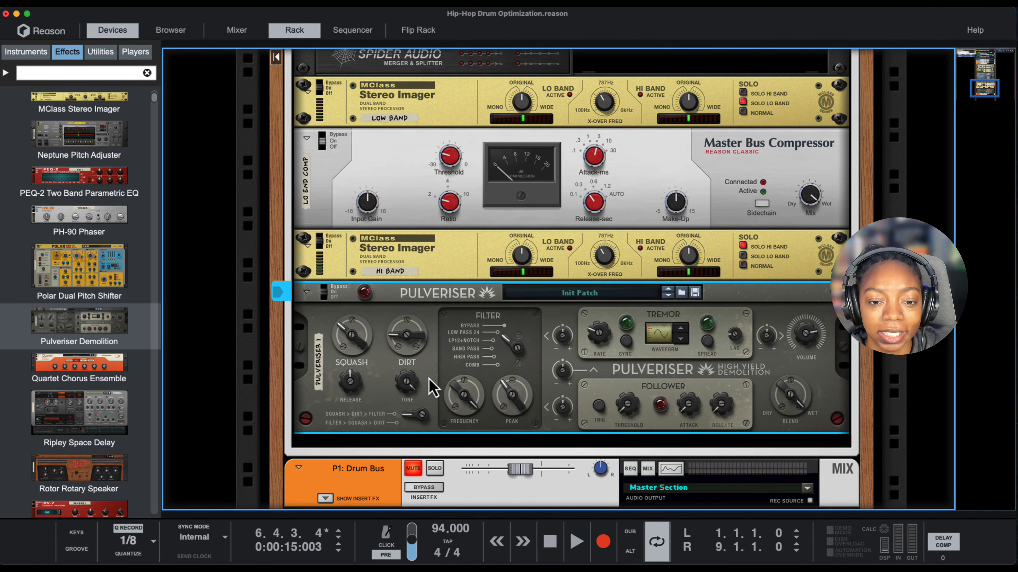
scroll(430, 374, "up", 2)
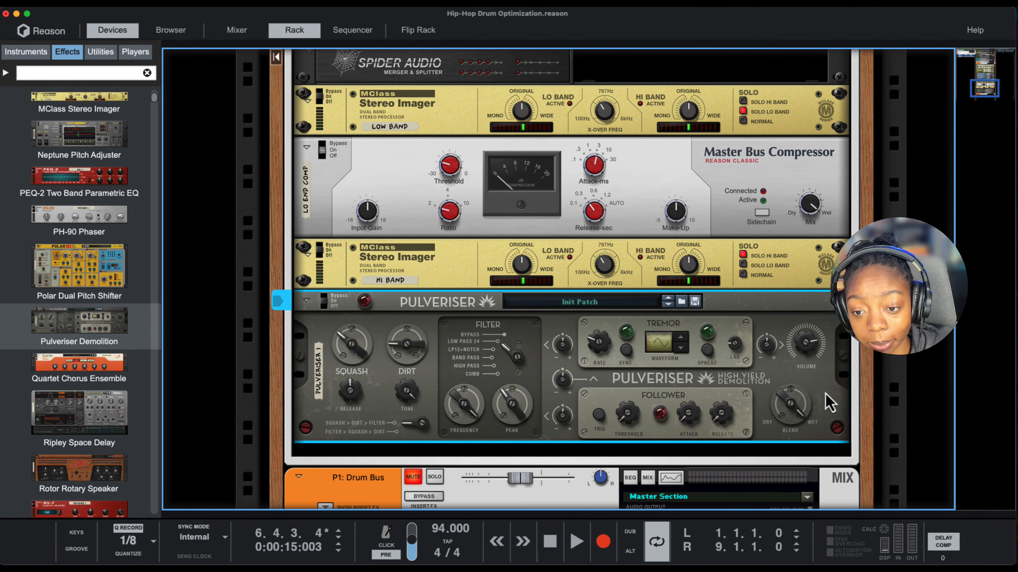
- Play the low and high bands together and fine-tune the Pulveriser's Dirt
key("space")
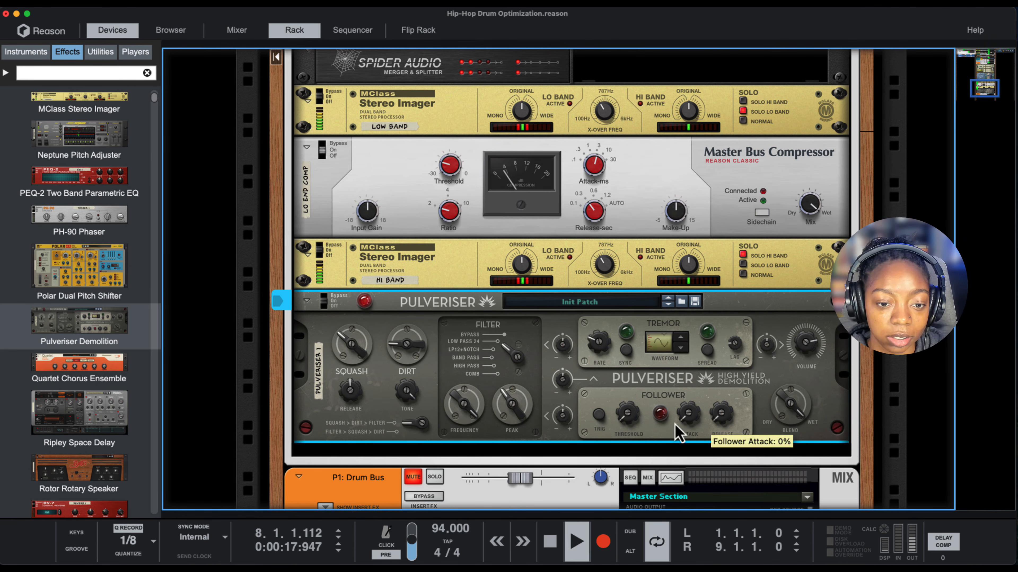
mouse_move(400, 357)
left_mouse_down()
mouse_move(419, 355)
mouse_move(414, 338)
mouse_move(415, 358)
left_mouse_up()
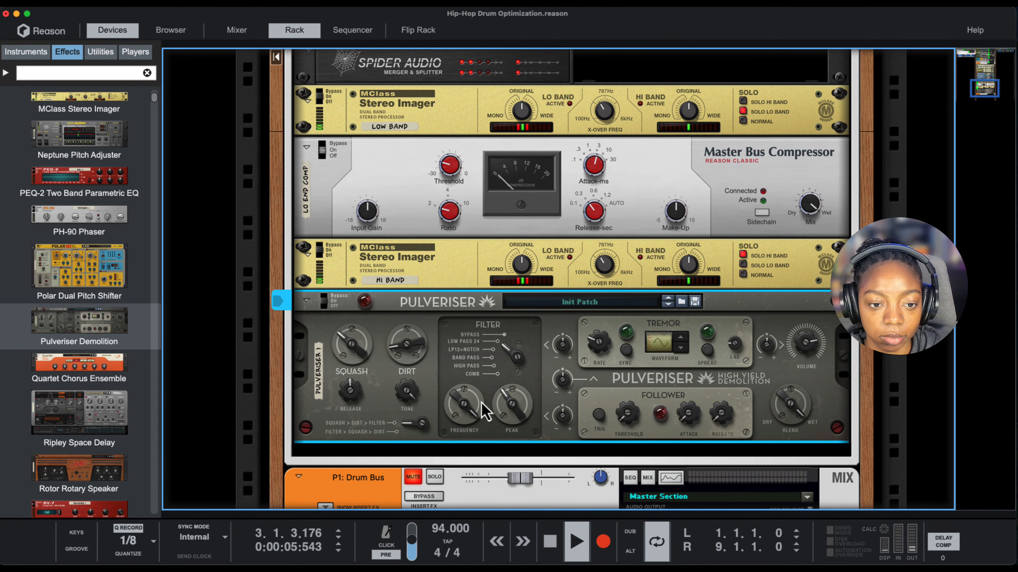
scroll(498, 413, "up", 2)
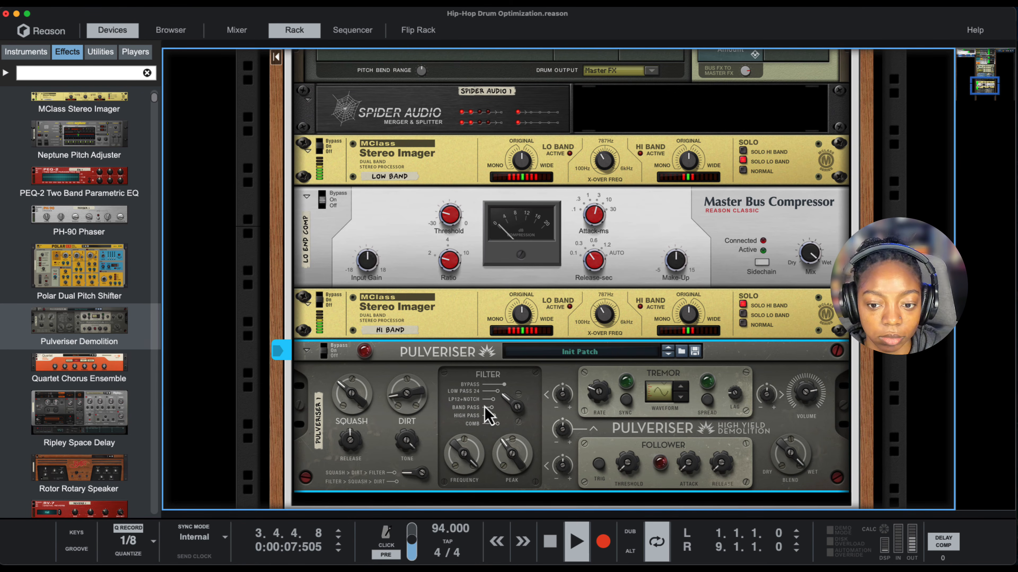
scroll(461, 398, "up", 10)
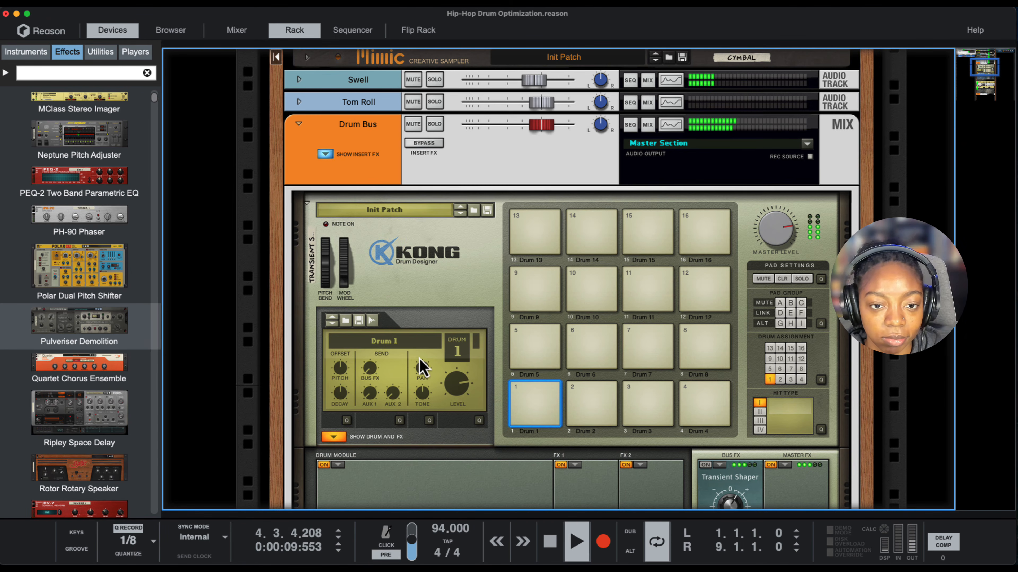
- Restart drum playback, bypassing and re-enabling the Drum Bus insert effects to compare the level-matched sound with GainMatch
key("space")
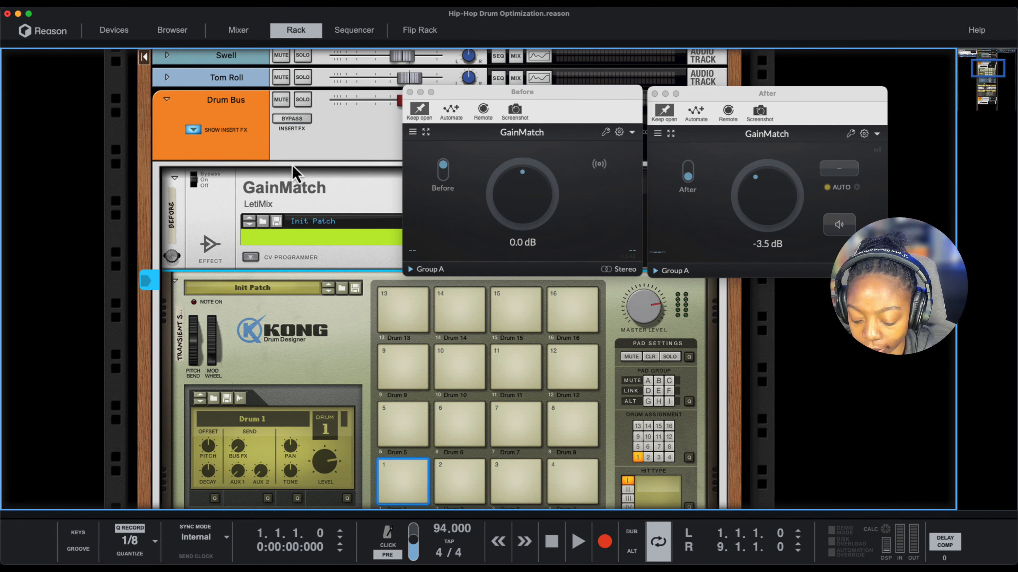
key("space")
left_click(294, 121)
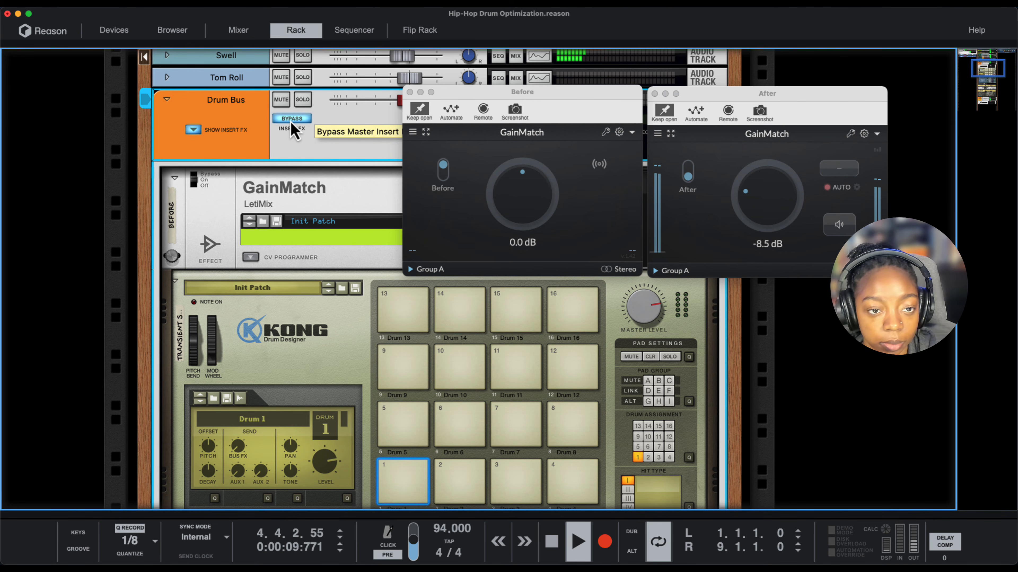
left_click(292, 120)
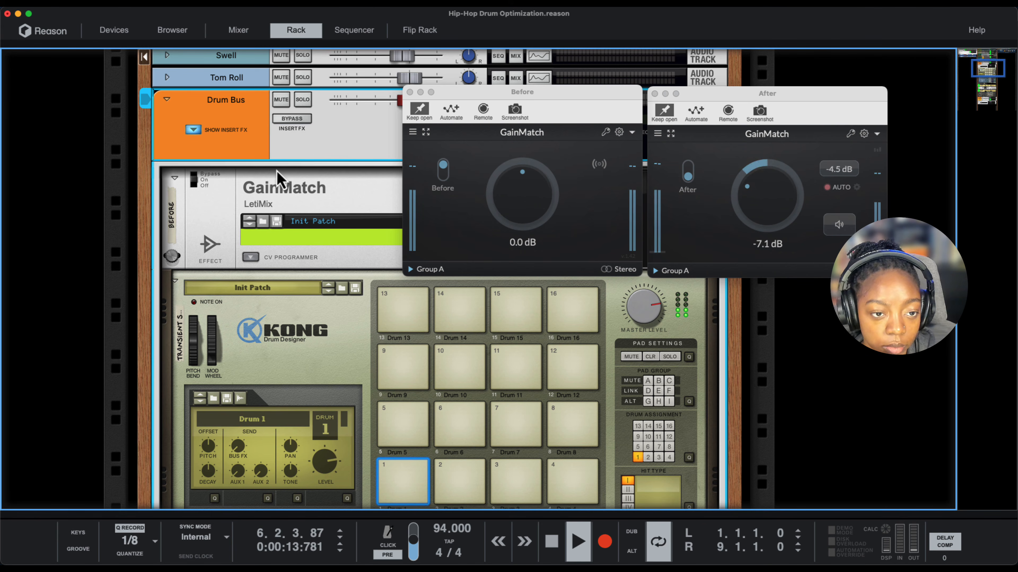
- Unmute the P1: Drum Bus parallel channel and play the drums from the start of the loop
scroll(280, 182, "down", 3)
scroll(280, 182, "down", 10)
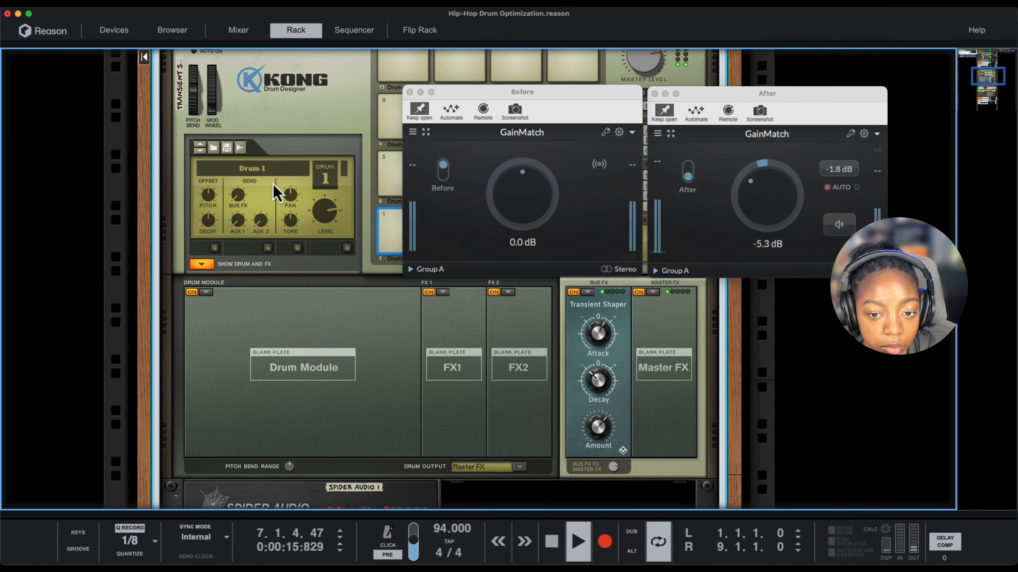
scroll(199, 242, "down", 13)
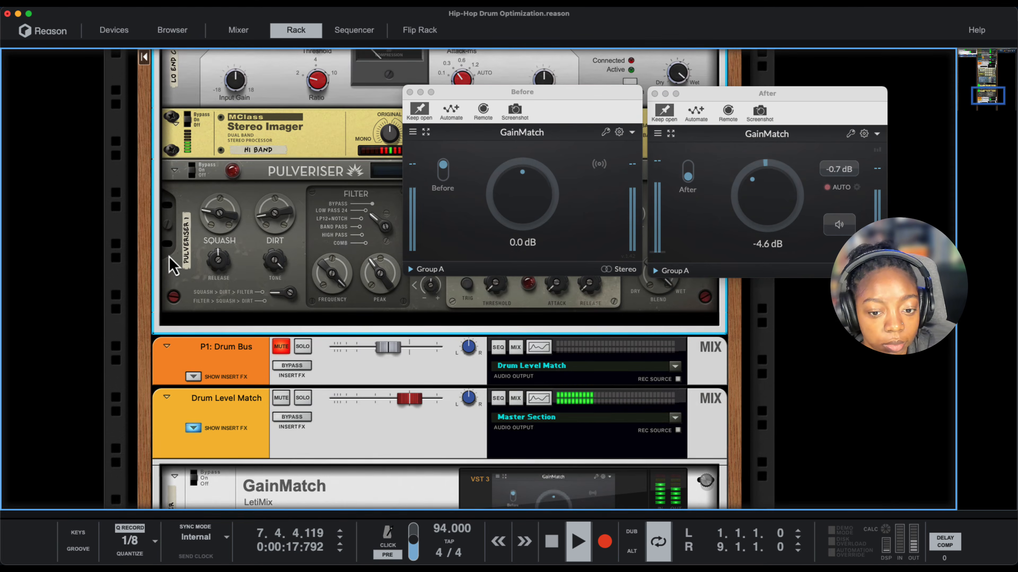
scroll(191, 306, "down", 3)
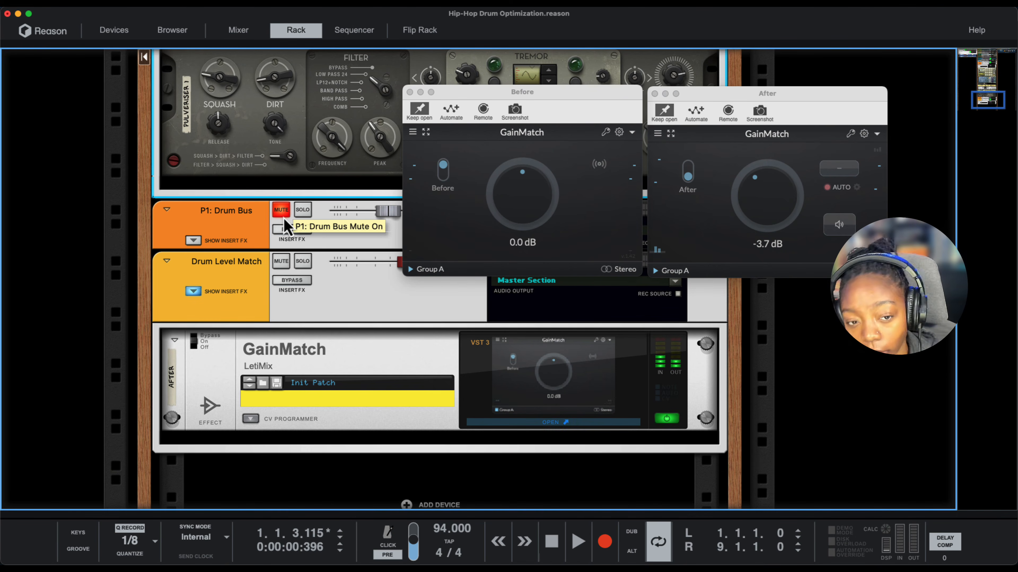
left_click(282, 212)
key("space")
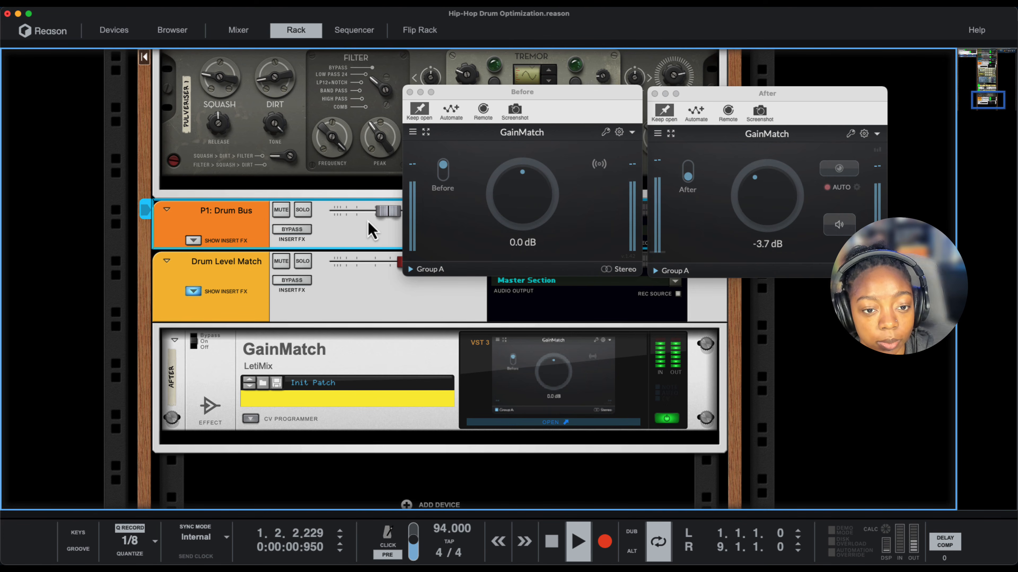